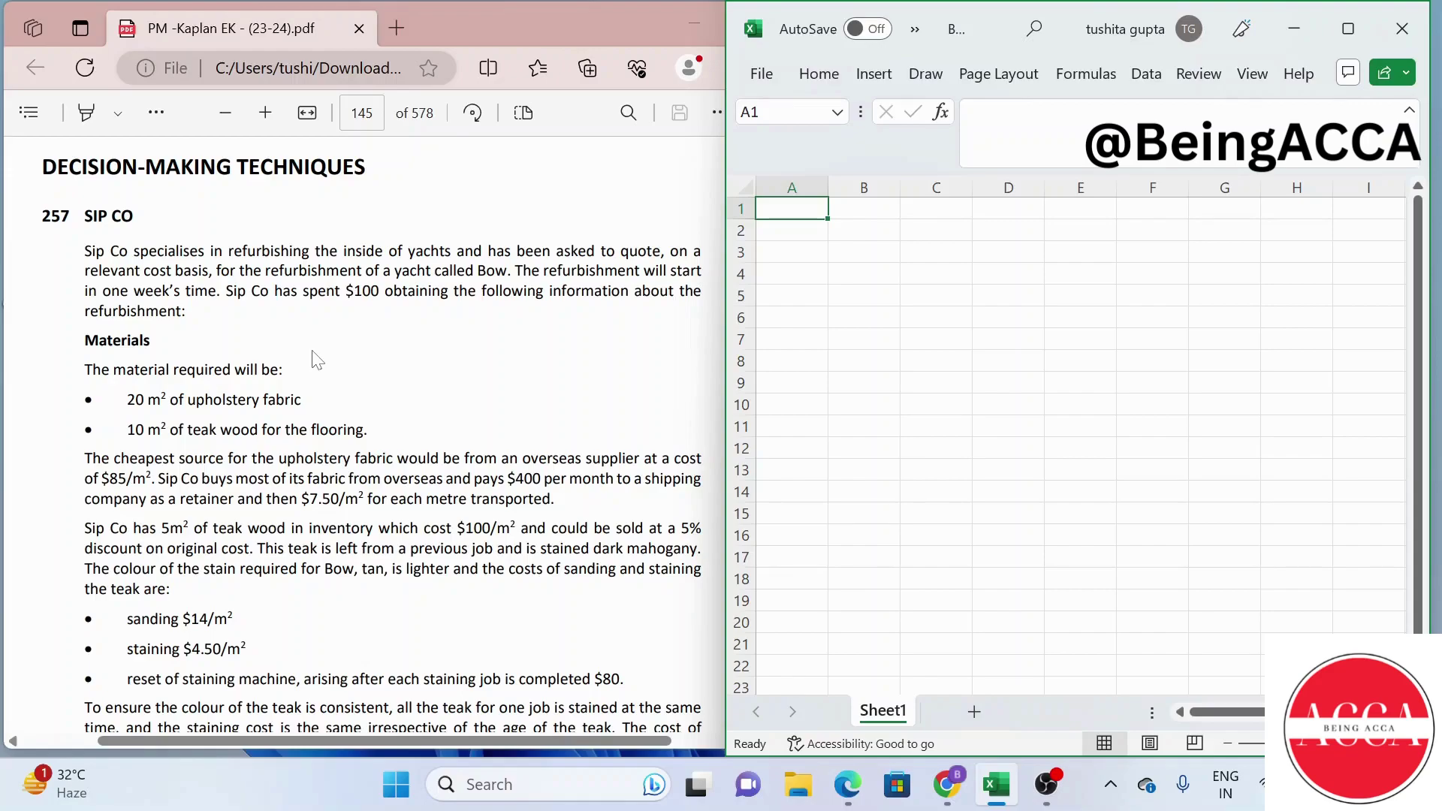
Read the Sip Co case in the PDF from the materials details through the cost questions on page 146
scroll(317, 361, down, 2)
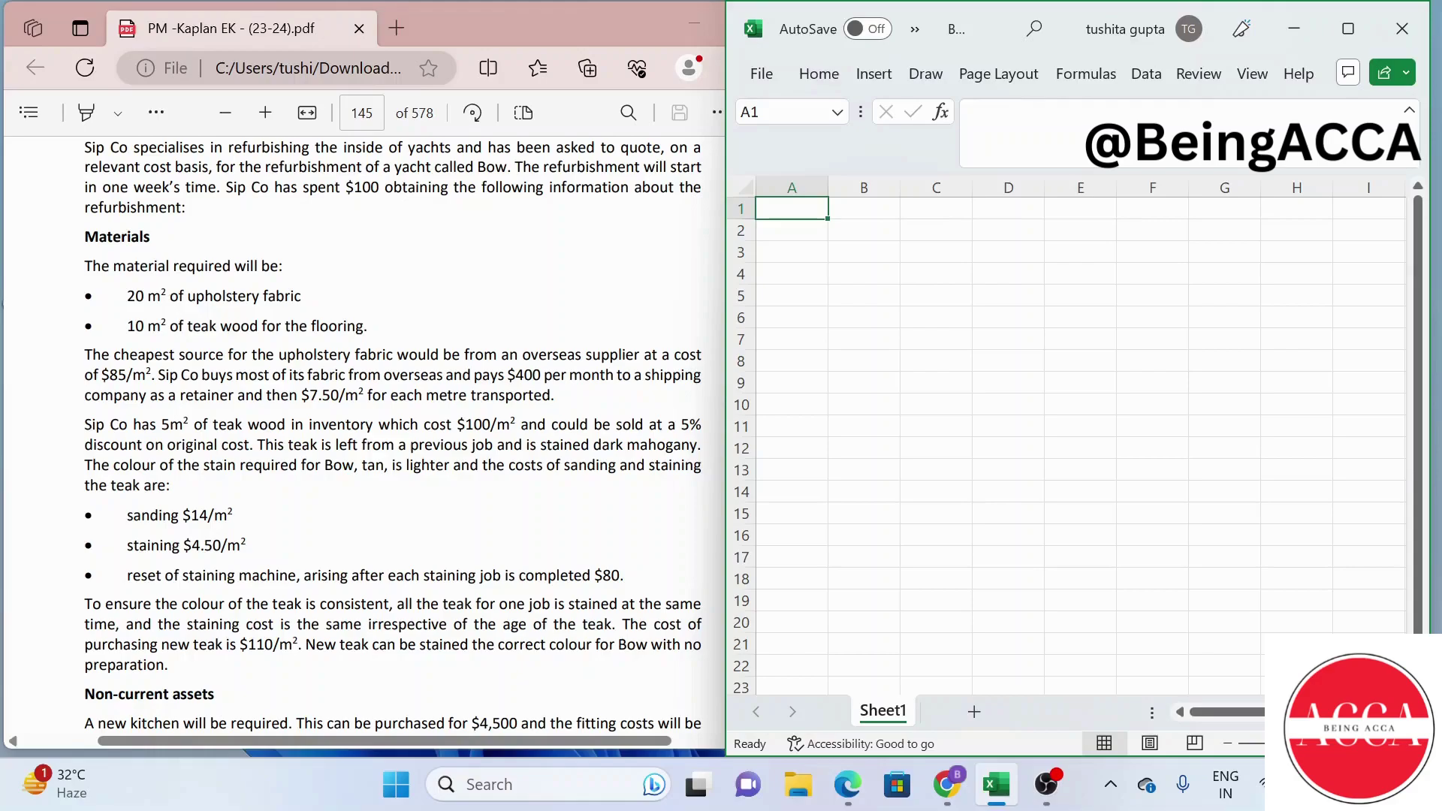
scroll(392, 436, down, 2)
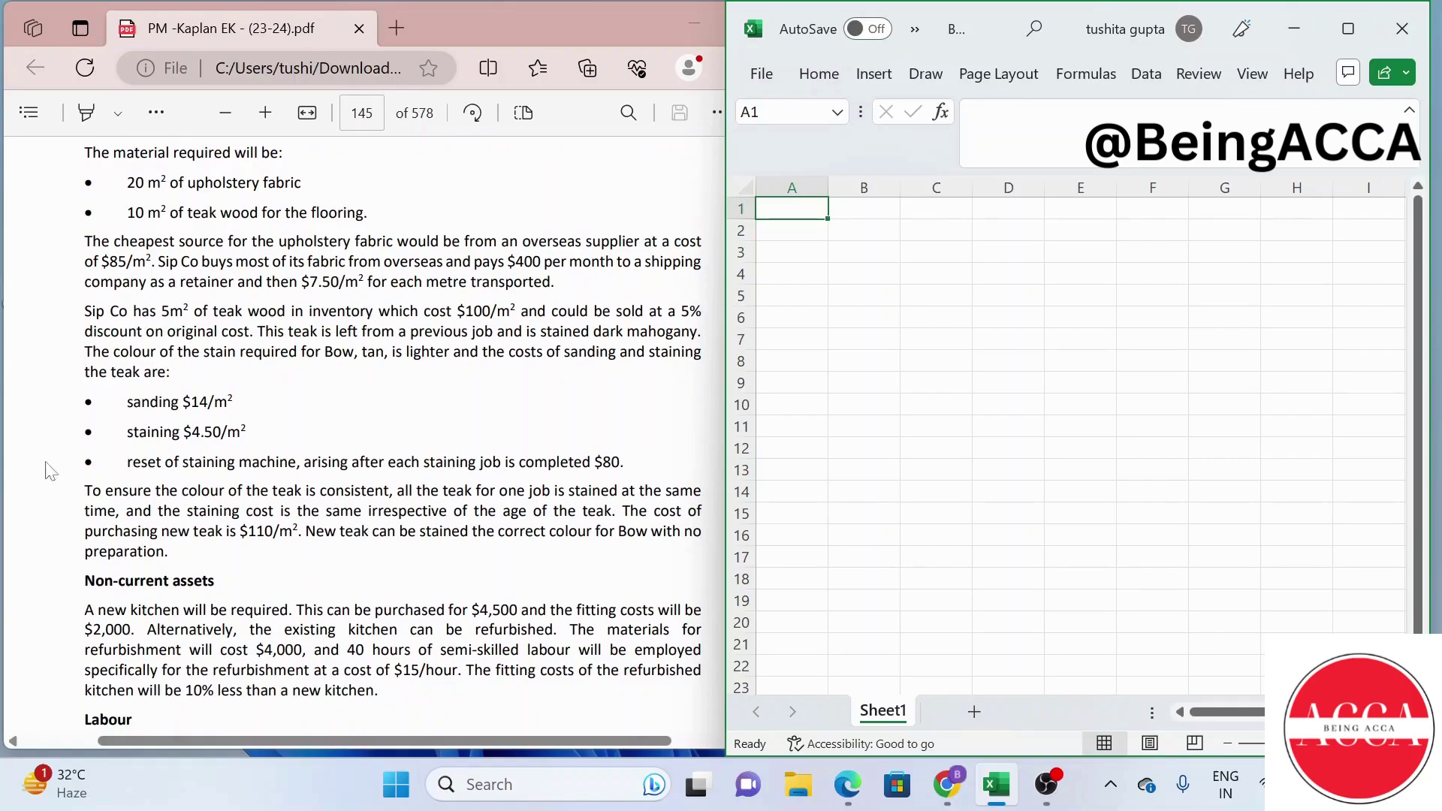
scroll(393, 436, down, 4)
scroll(370, 429, down, 3)
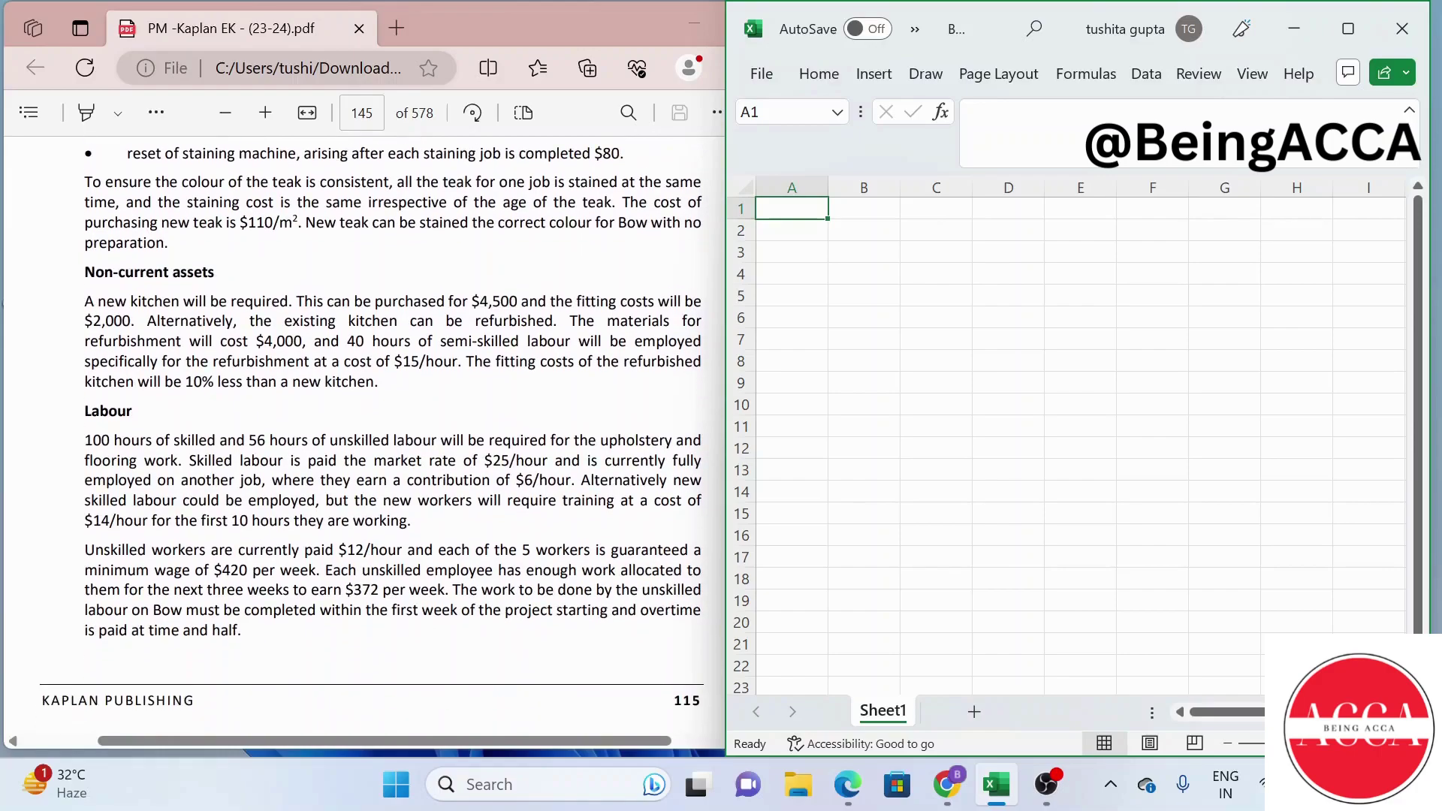
scroll(371, 429, right, 1)
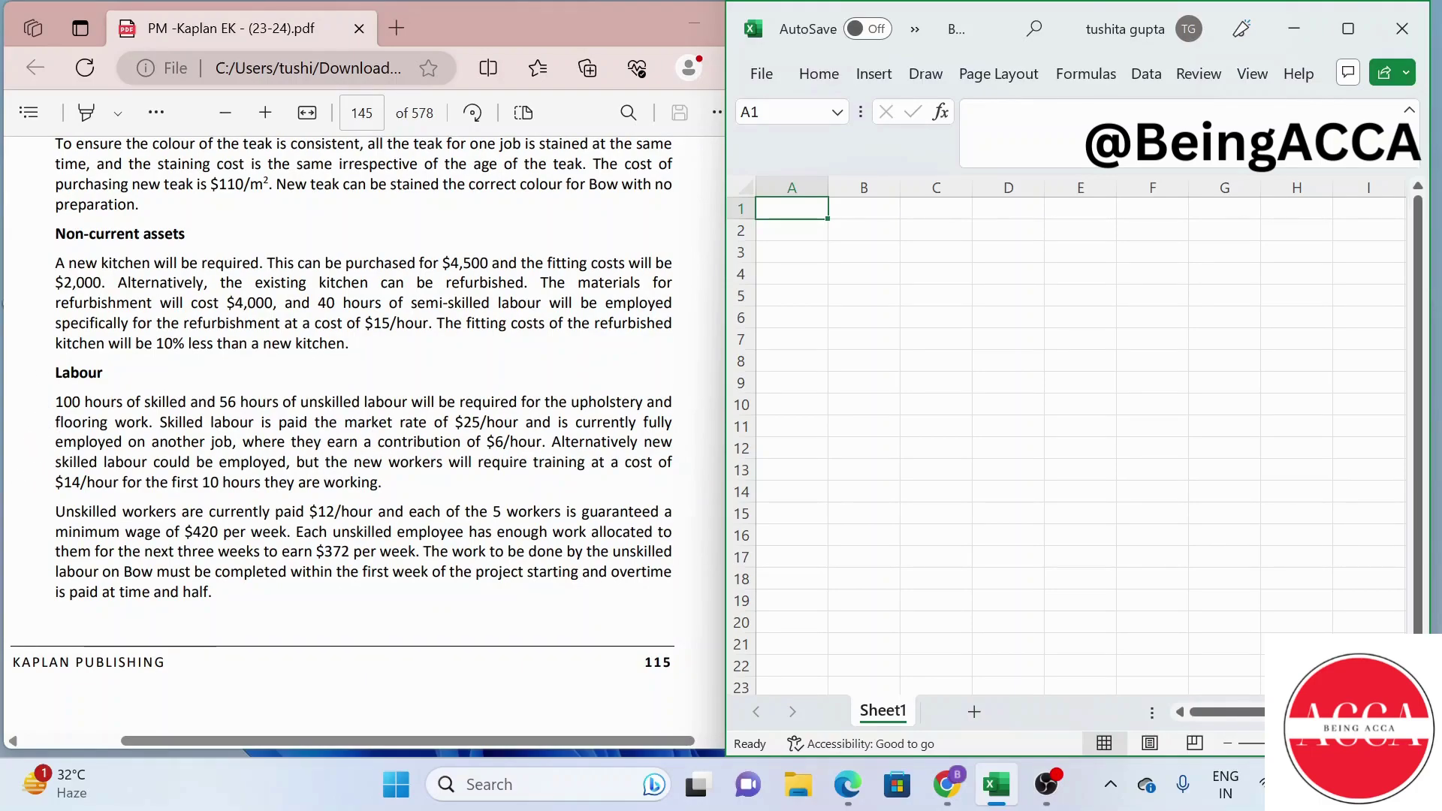
scroll(363, 417, down, 1)
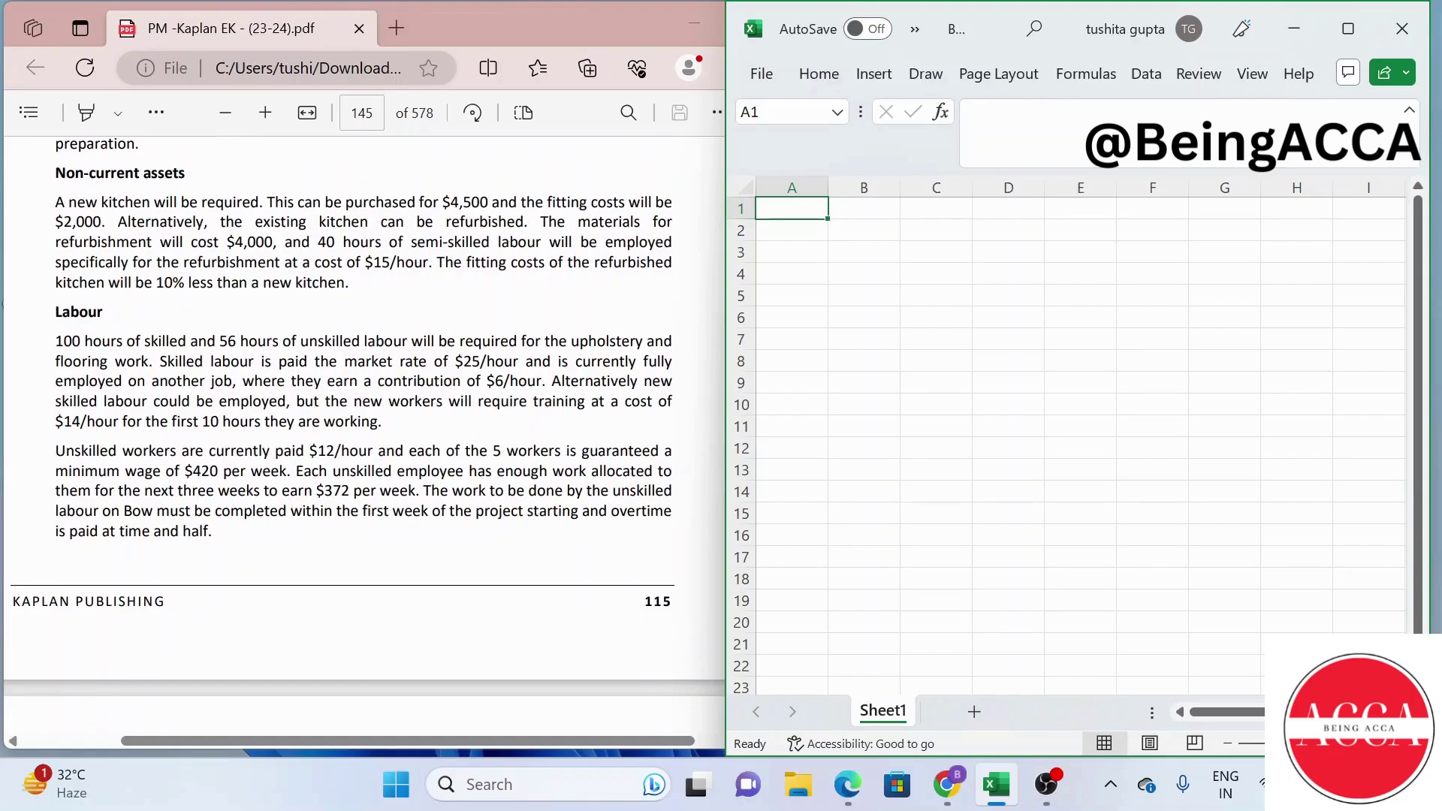
scroll(363, 434, down, 3)
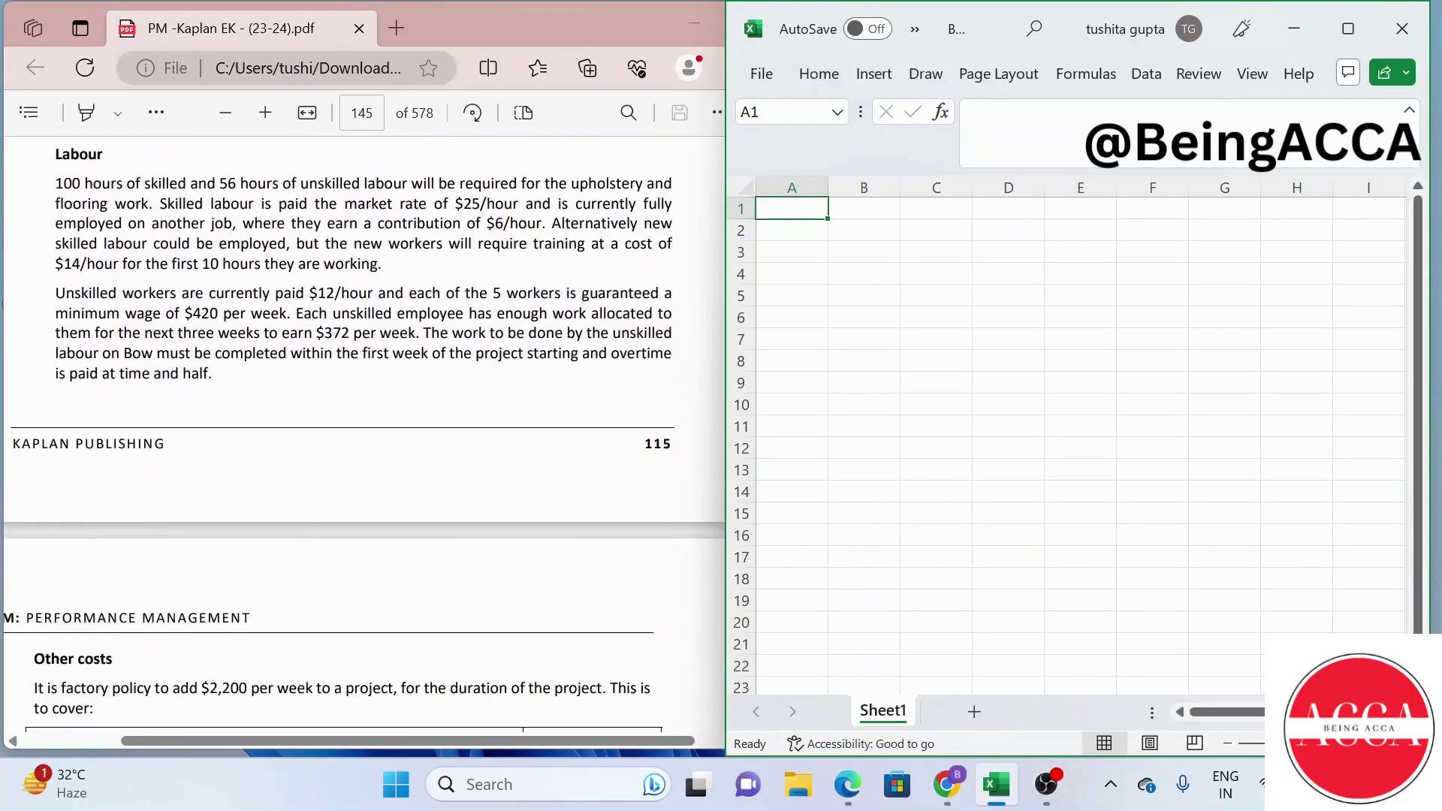
scroll(364, 435, down, 6)
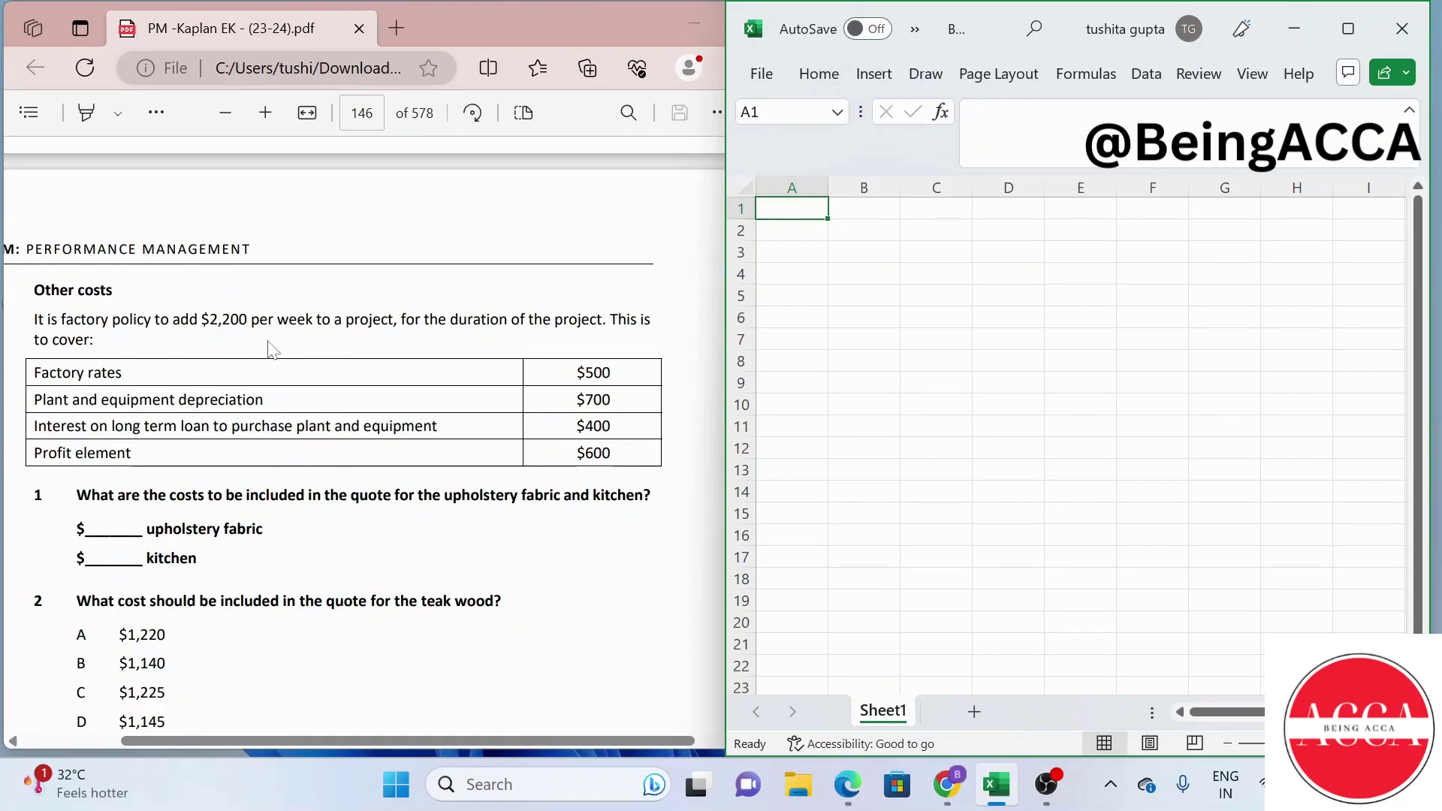
scroll(302, 487, down, 1)
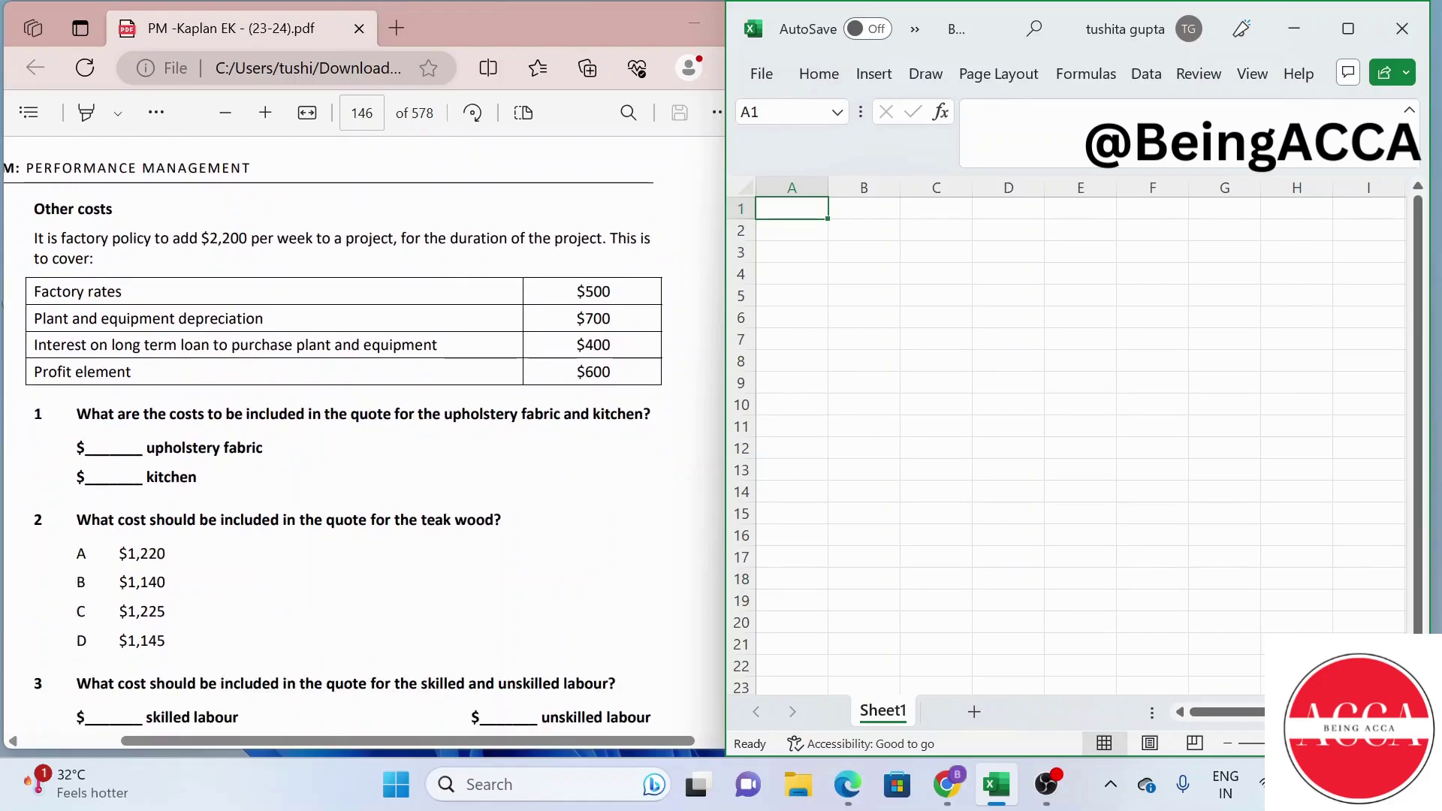
scroll(443, 454, down, 1)
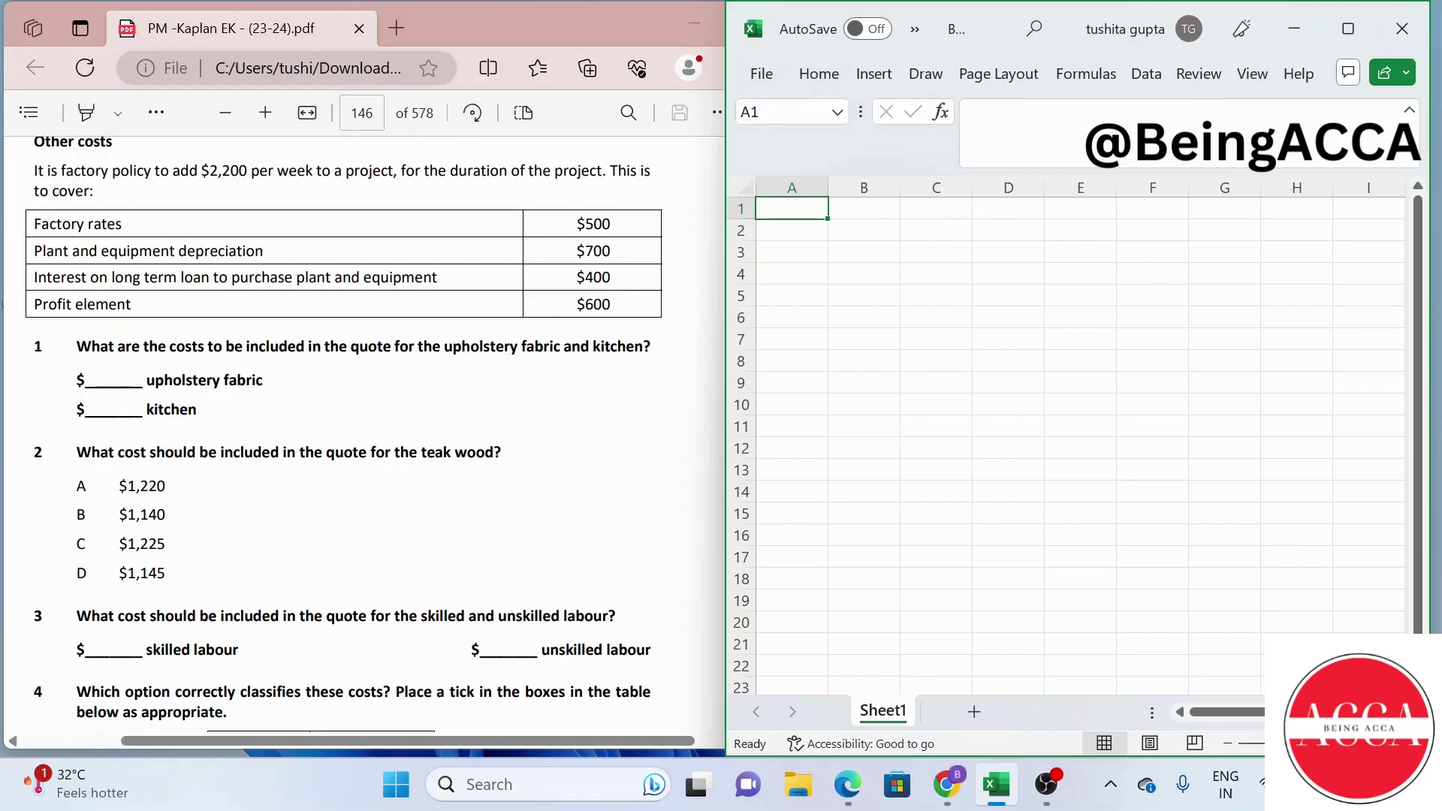
Highlight the bullet "20 m² of upholstery fabric" in yellow in the Materials section of the Sip Co case
scroll(364, 435, up, 15)
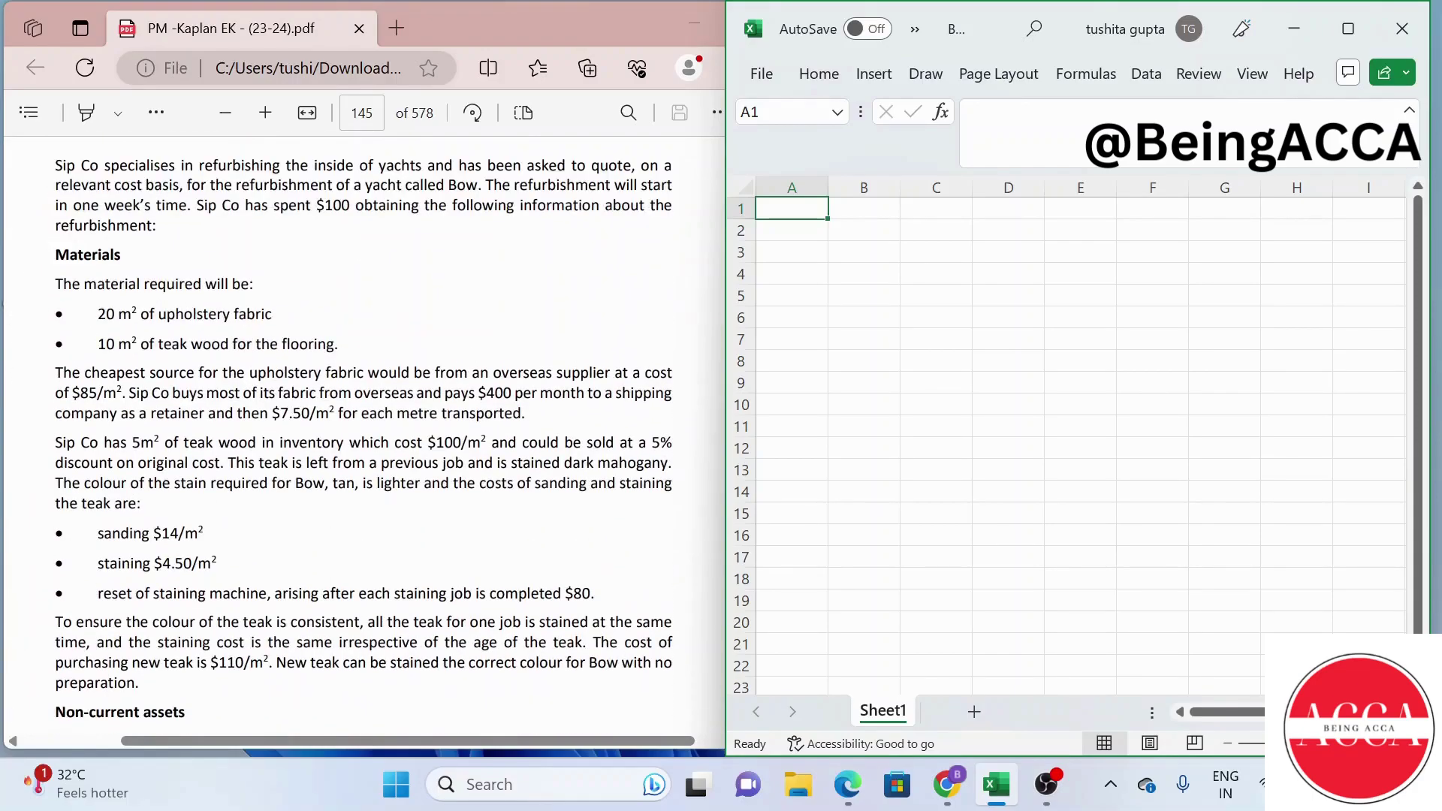
drag(98, 314, 275, 324)
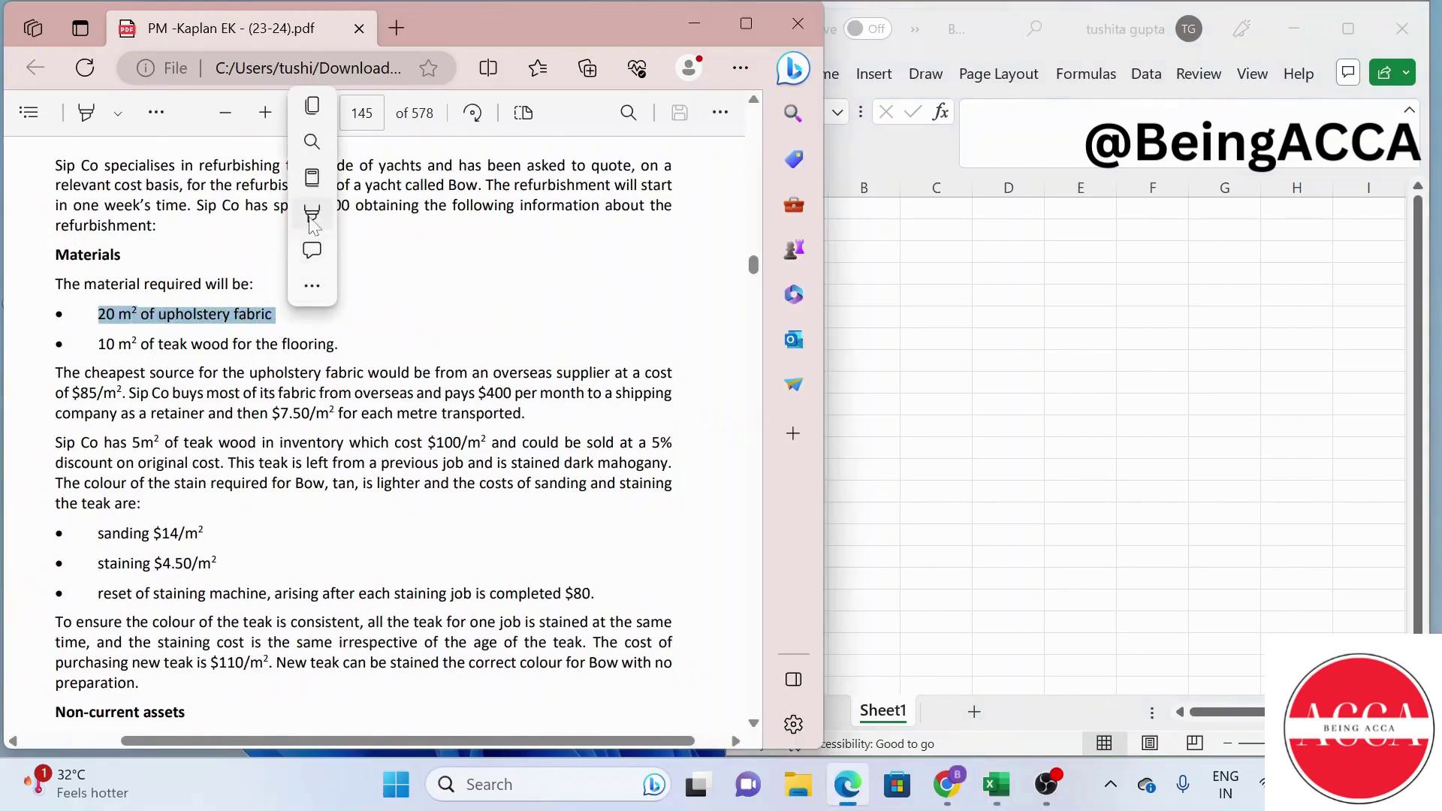
mouse_move(312, 214)
click(362, 213)
Switch to the Excel sheet and enter question number 1 in A2 and the label "Upholstery" in A4
scroll(364, 436, down, 2)
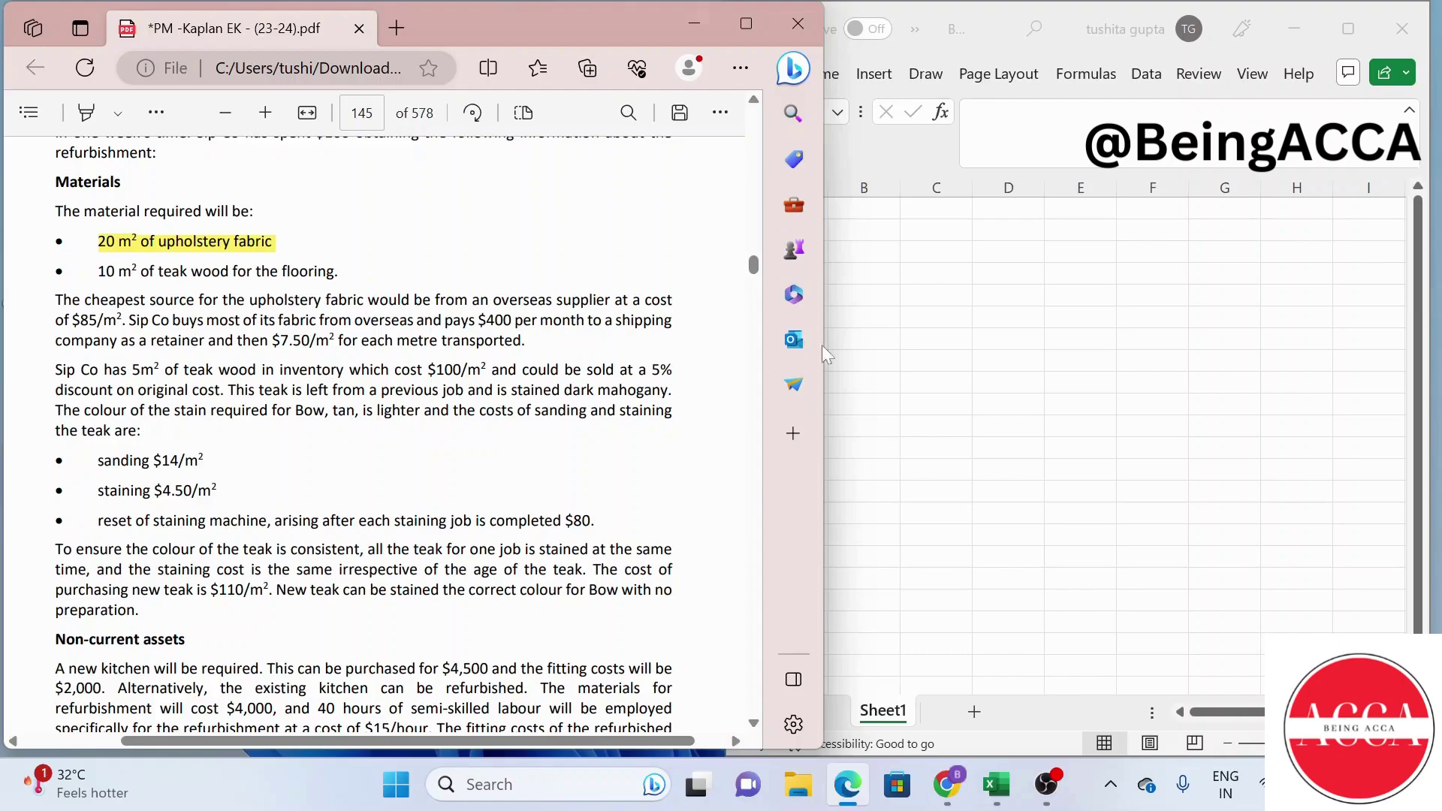
click(953, 308)
click(814, 229)
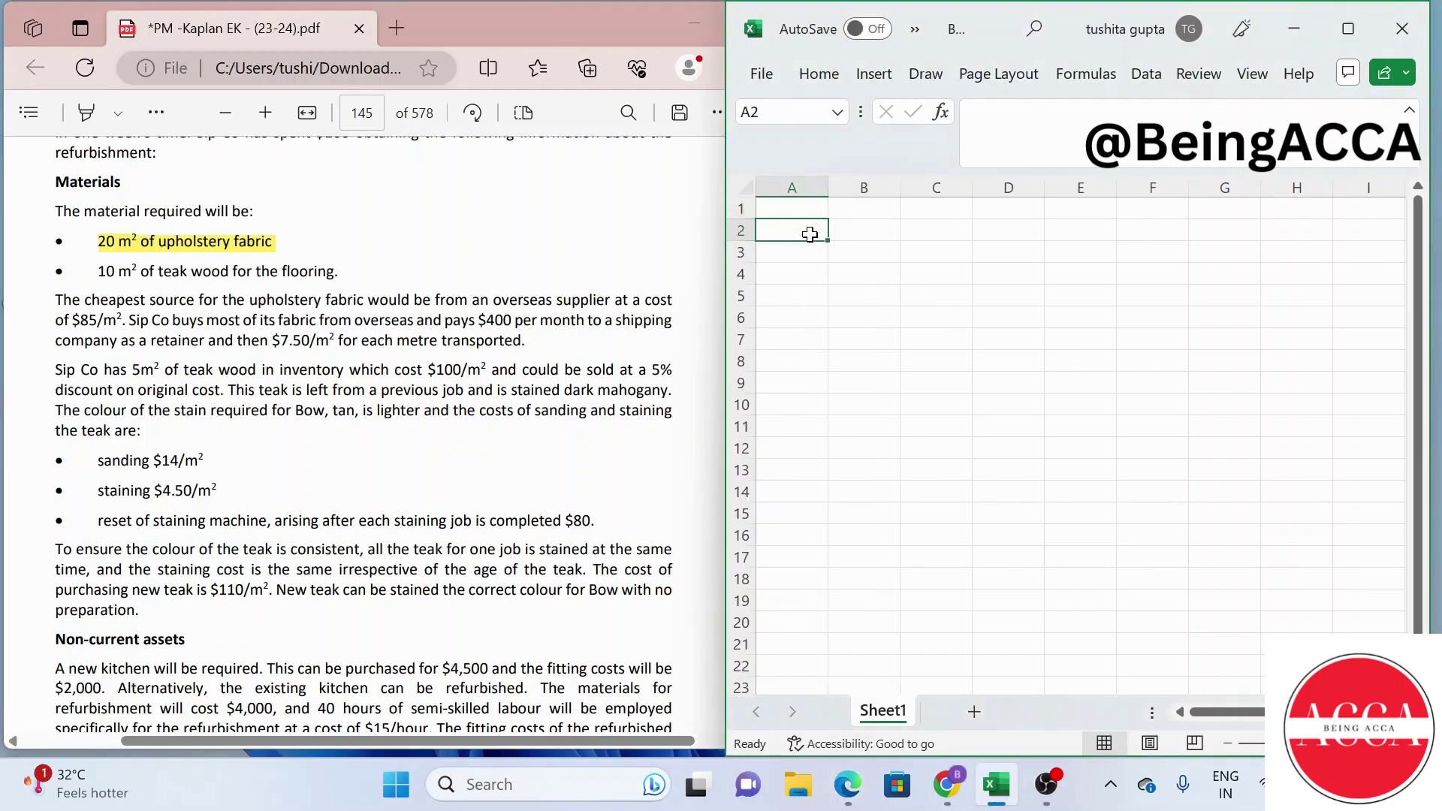
text(1)
key(Return)
key(Return)
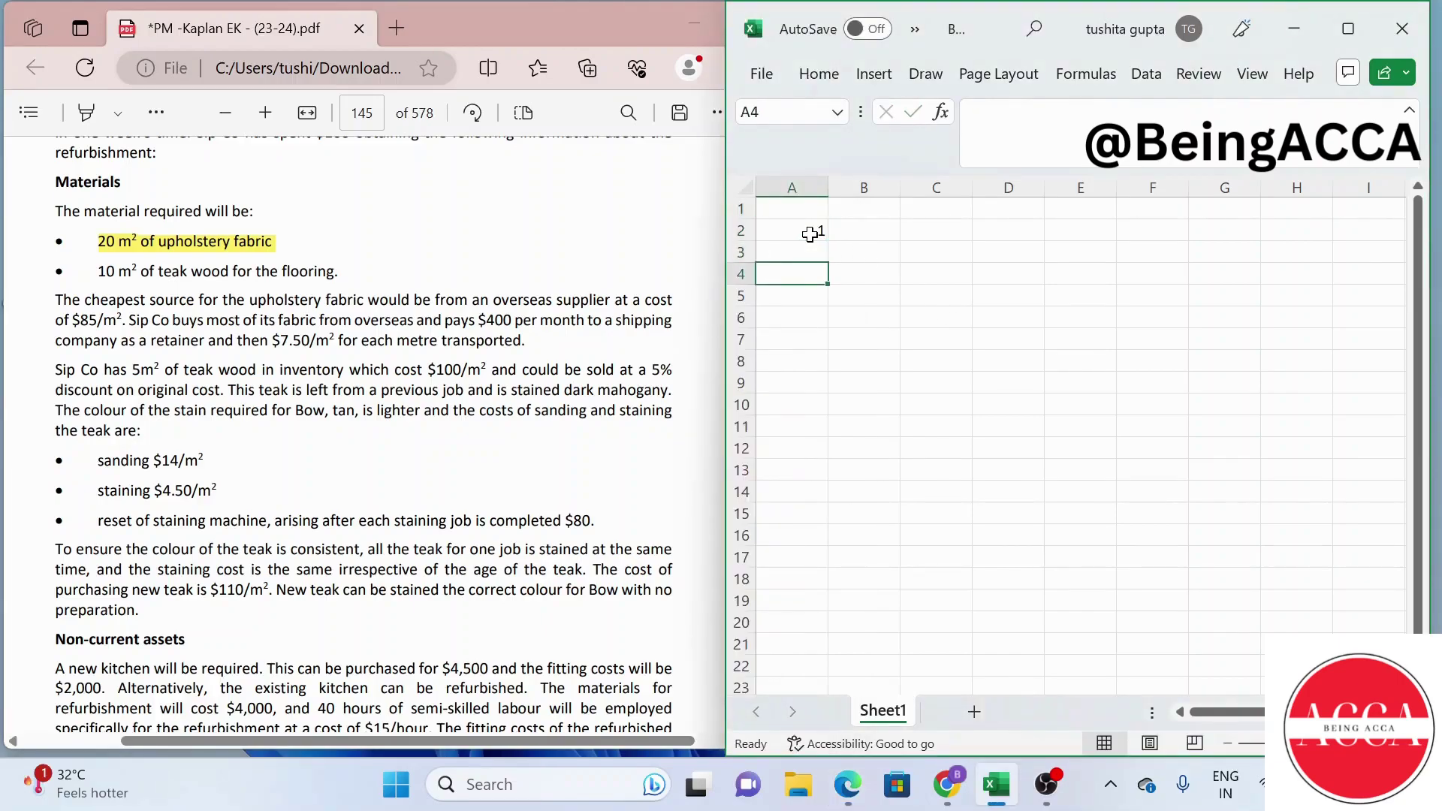
text(Uph)
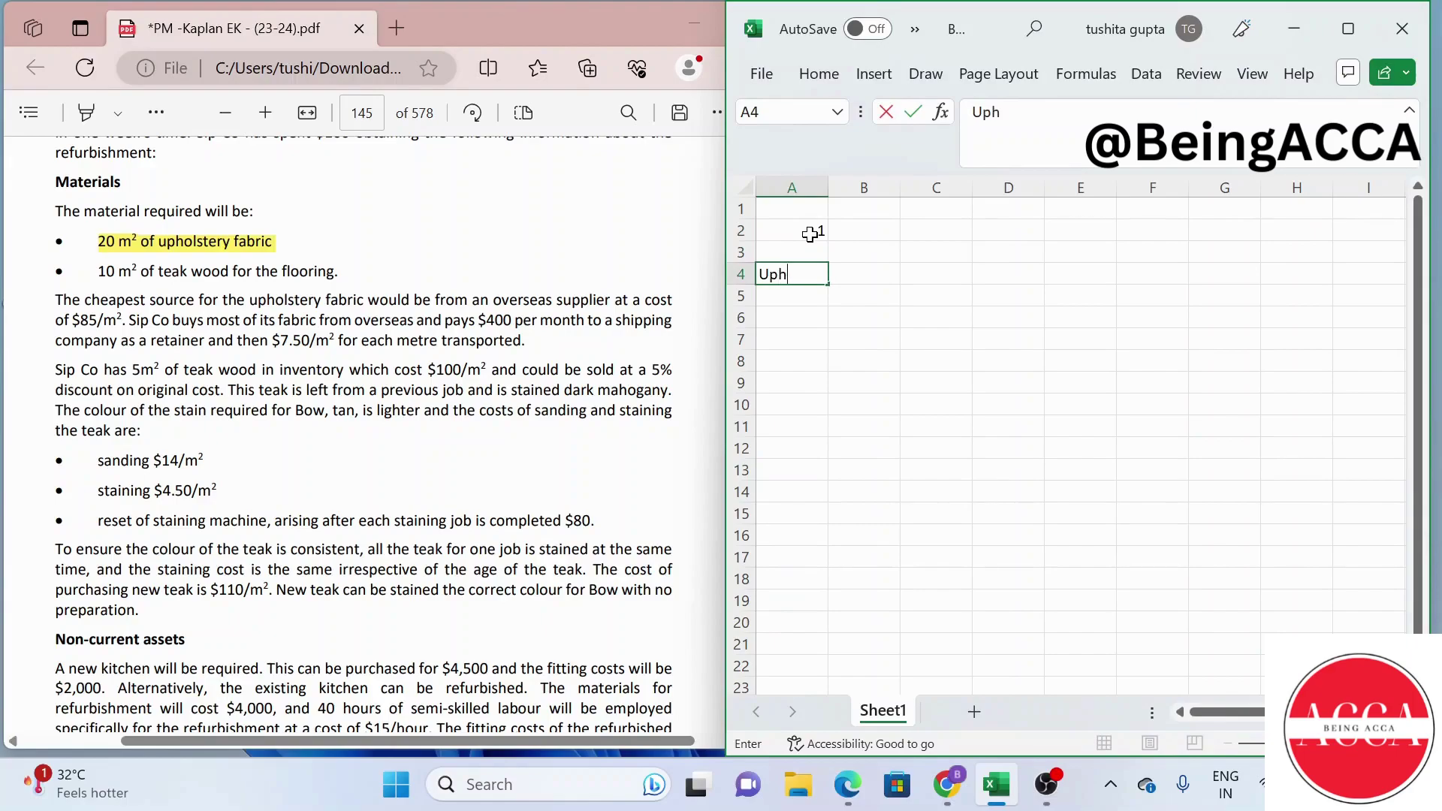
text(olstery)
key(Return)
Calculate the upholstery fabric cost in C4 with the formula =(85*20)+(7.5*20)
key(Right)
key(Right)
key(Up)
text(=)
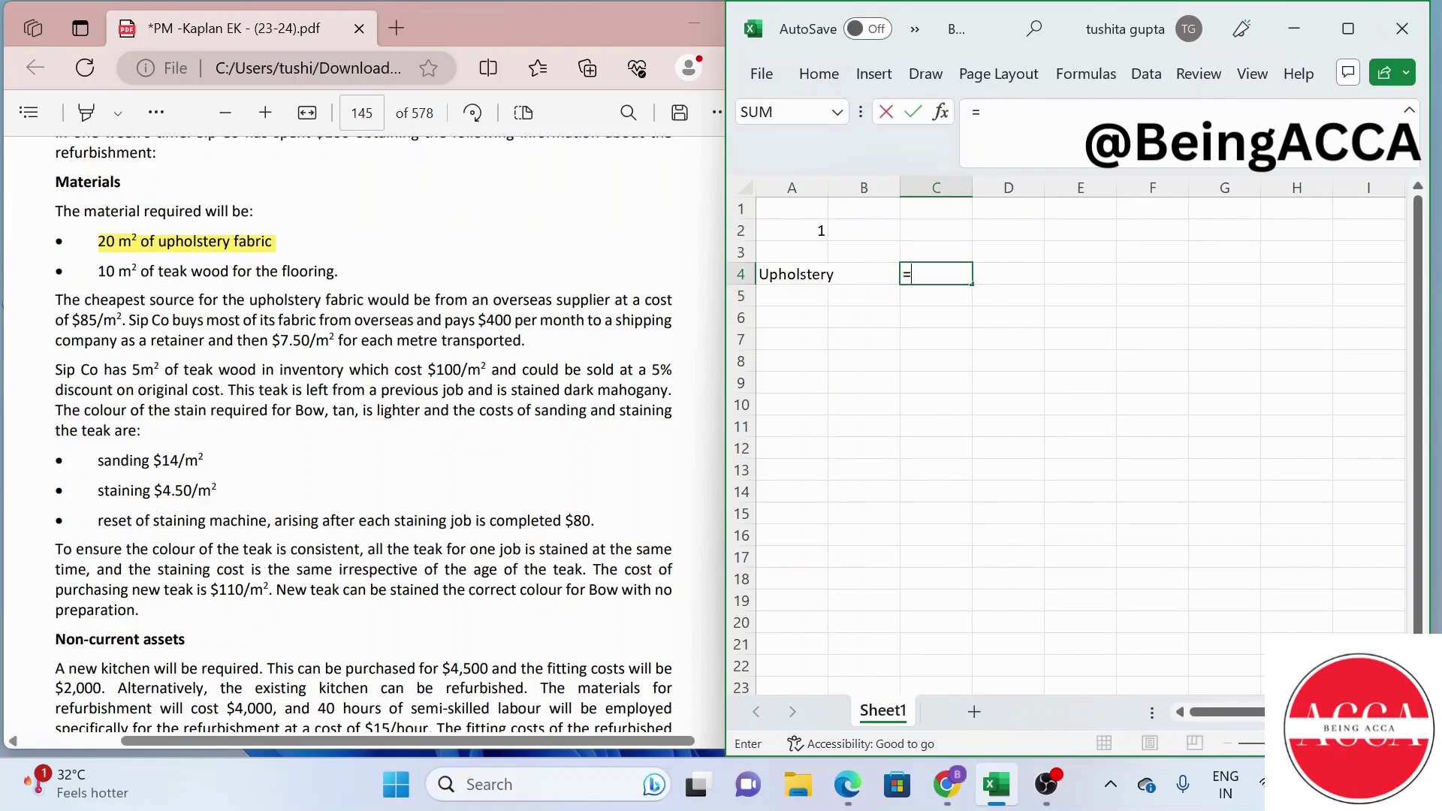
text((85+)
key(BackSpace)
text(*20)+()
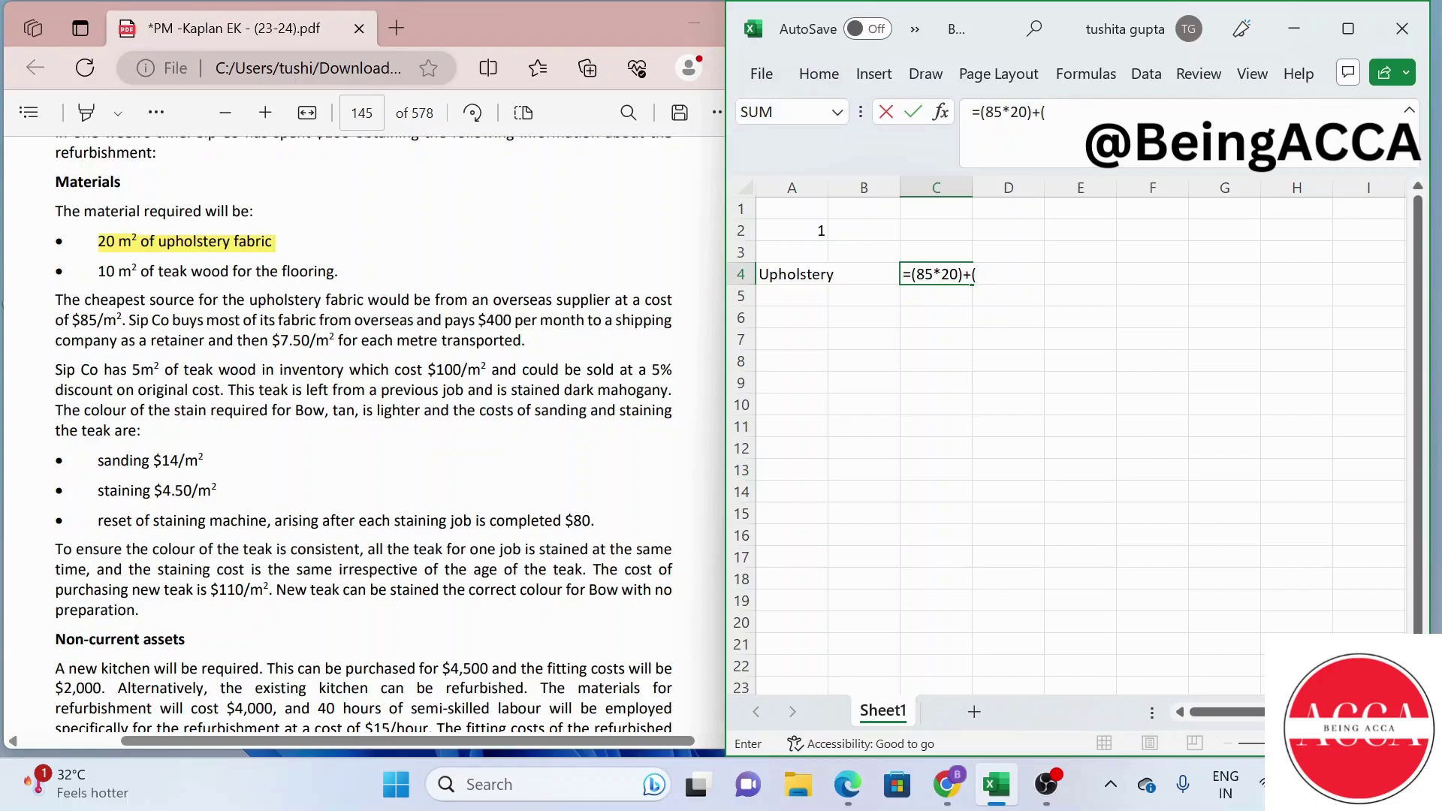
text(7.5+20)
key(BackSpace)
key(BackSpace)
text(*20))
key(Return)
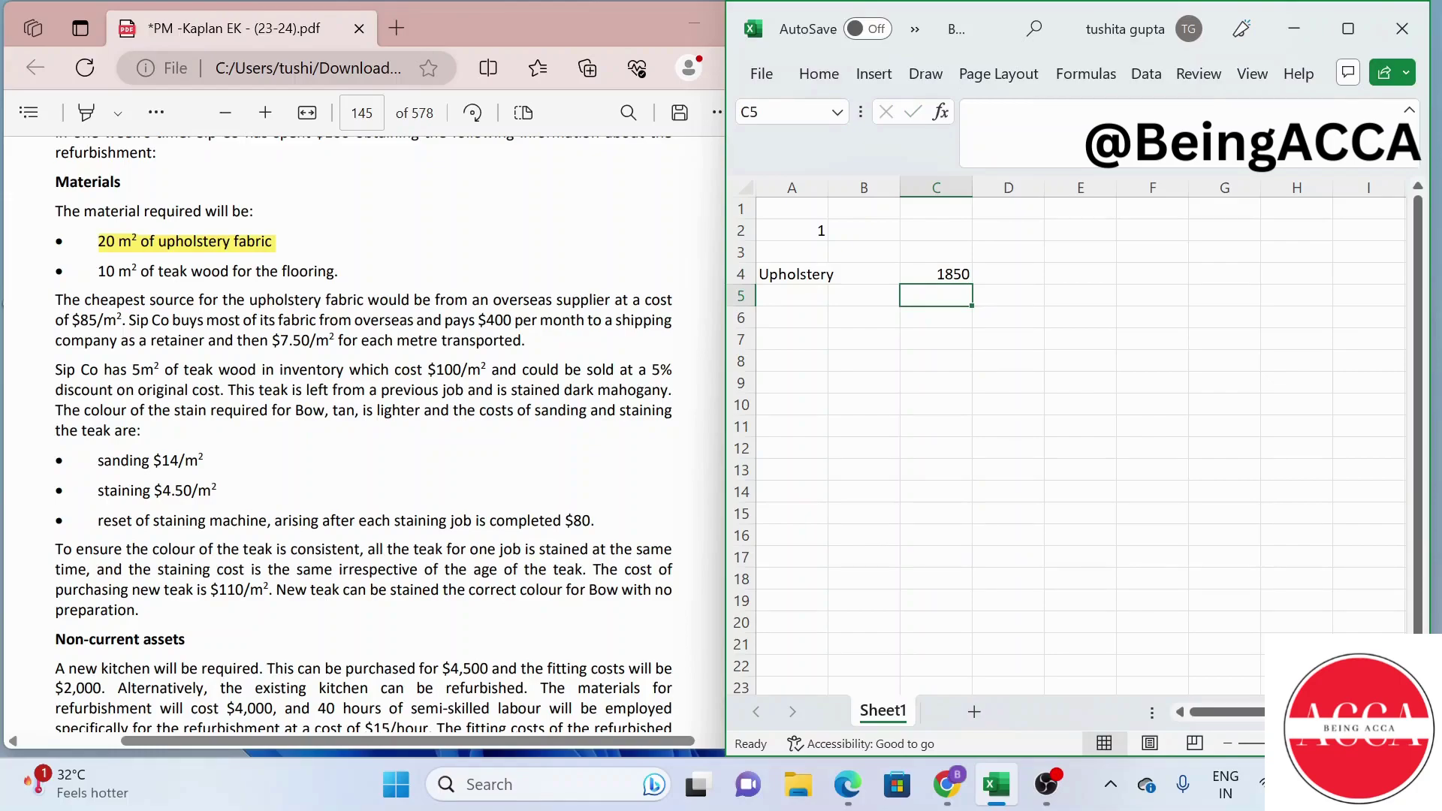
Switch to the PDF in Edge and add the text 1850 on the upholstery fabric answer blank of question 1
scroll(364, 434, down, 10)
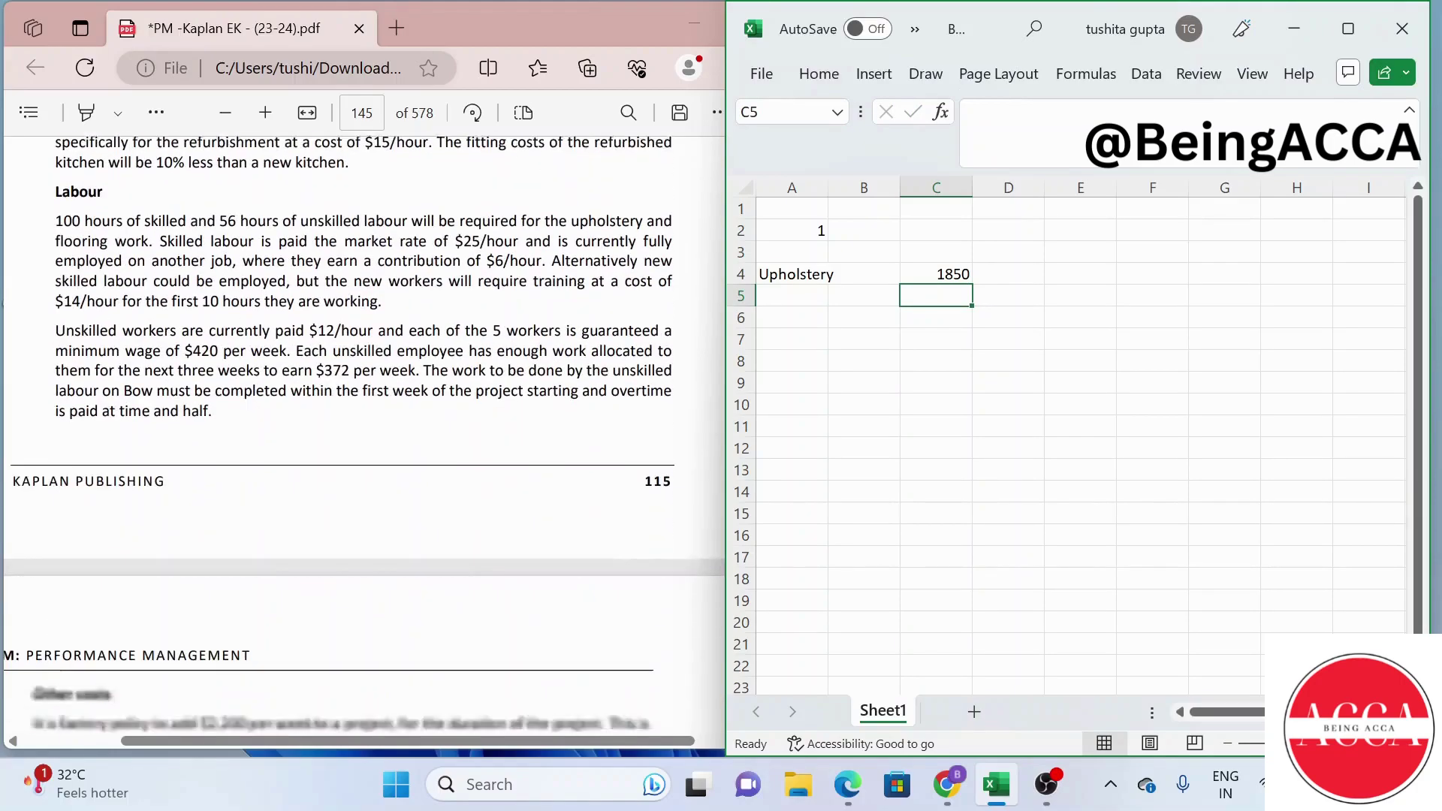
scroll(365, 434, down, 3)
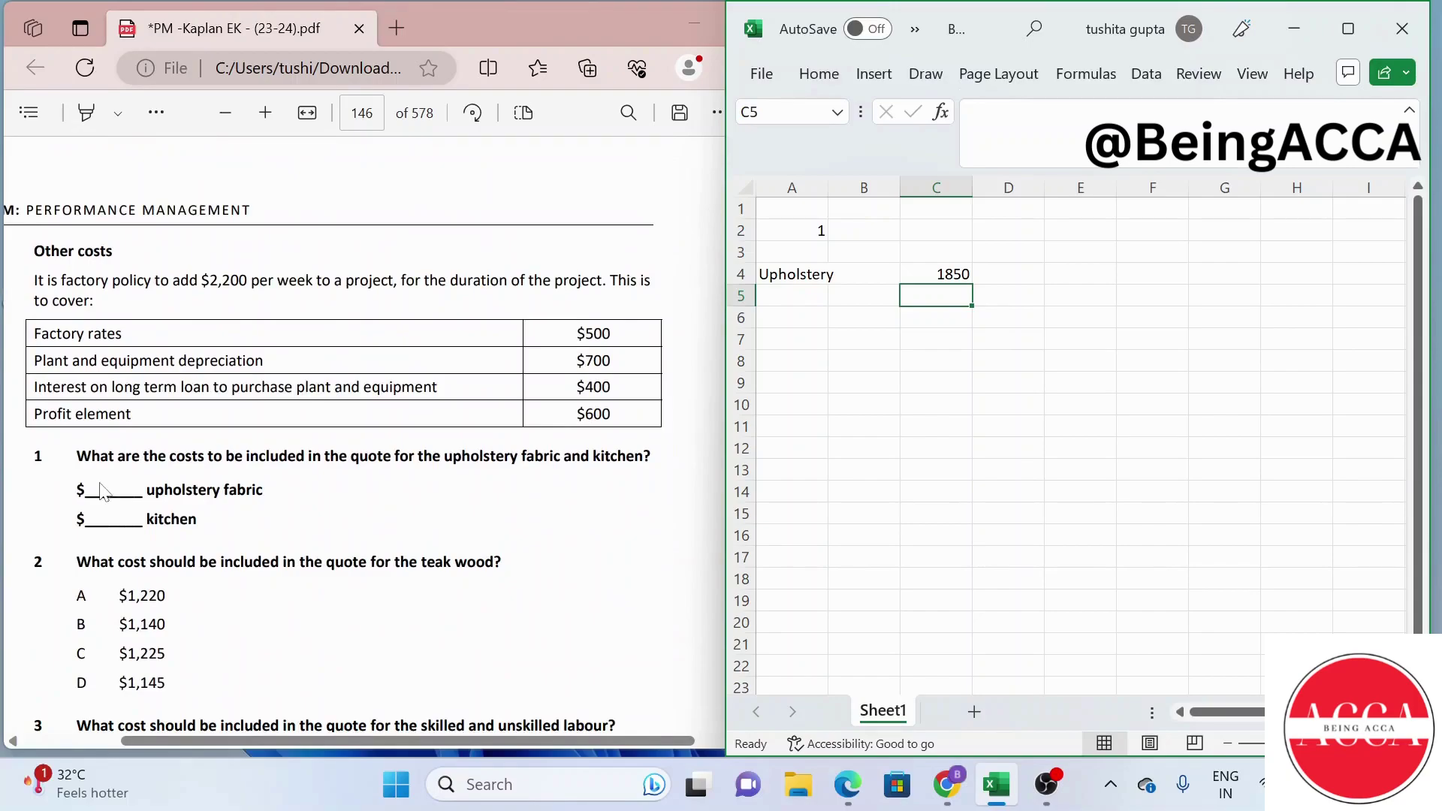
key(alt+Tab)
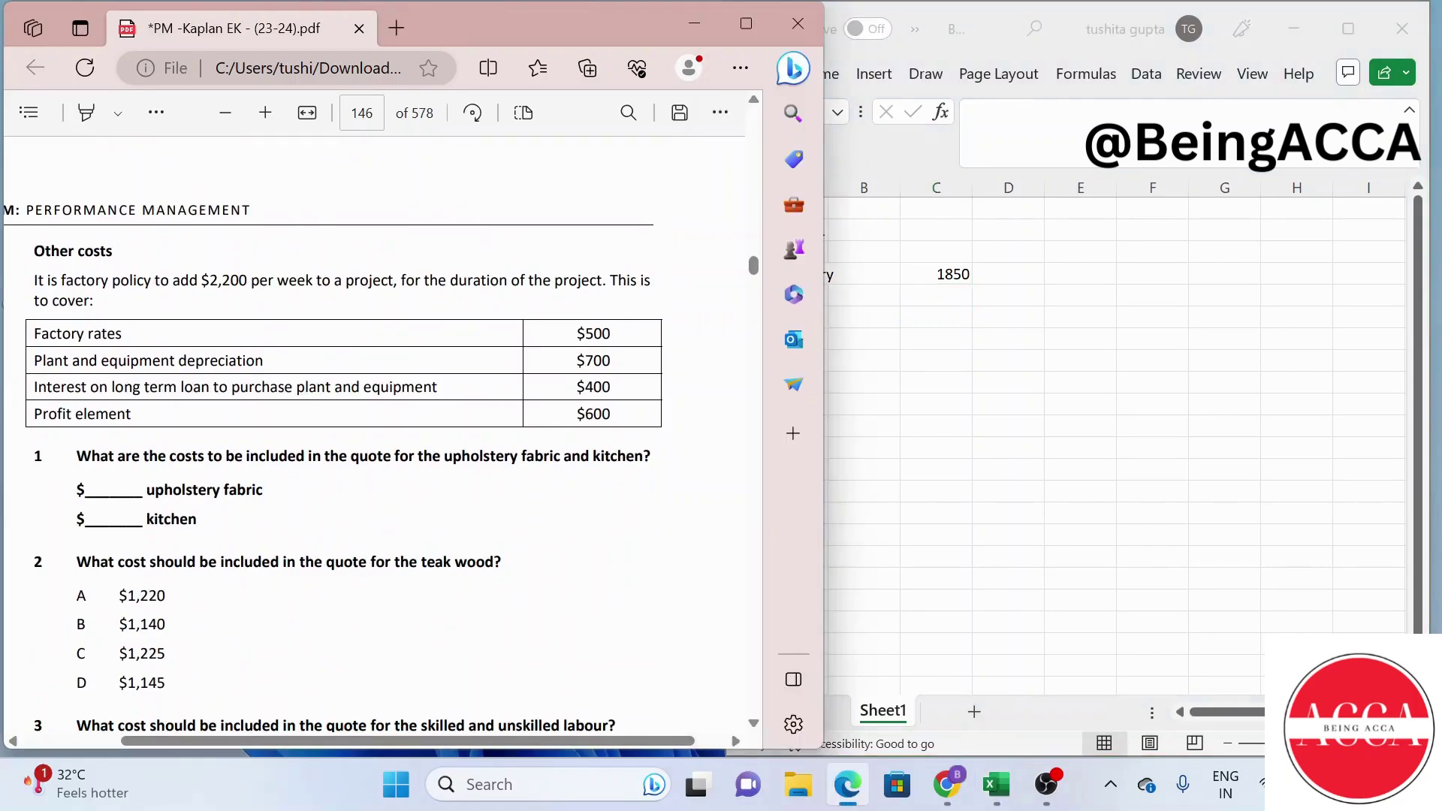
click(153, 117)
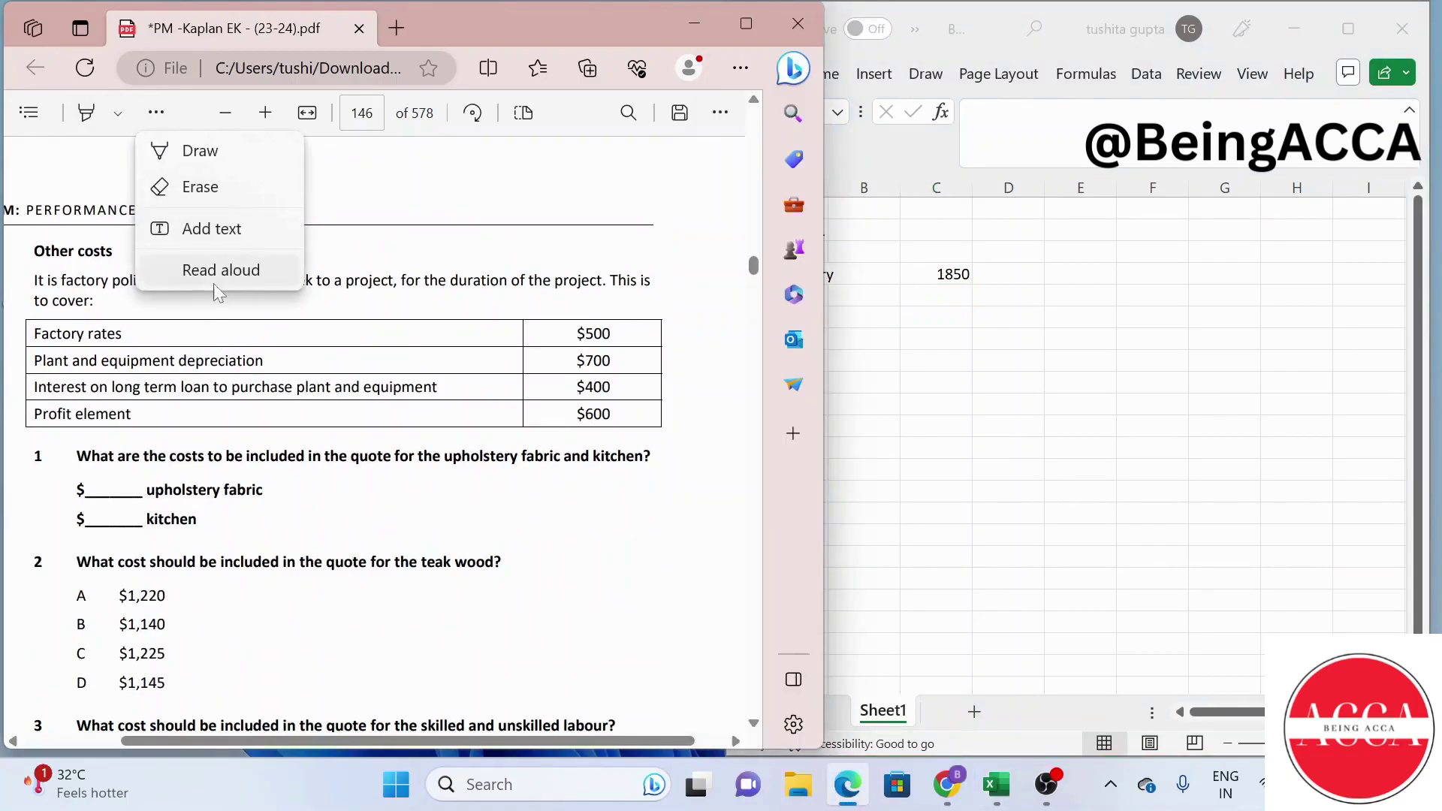
click(203, 229)
click(126, 493)
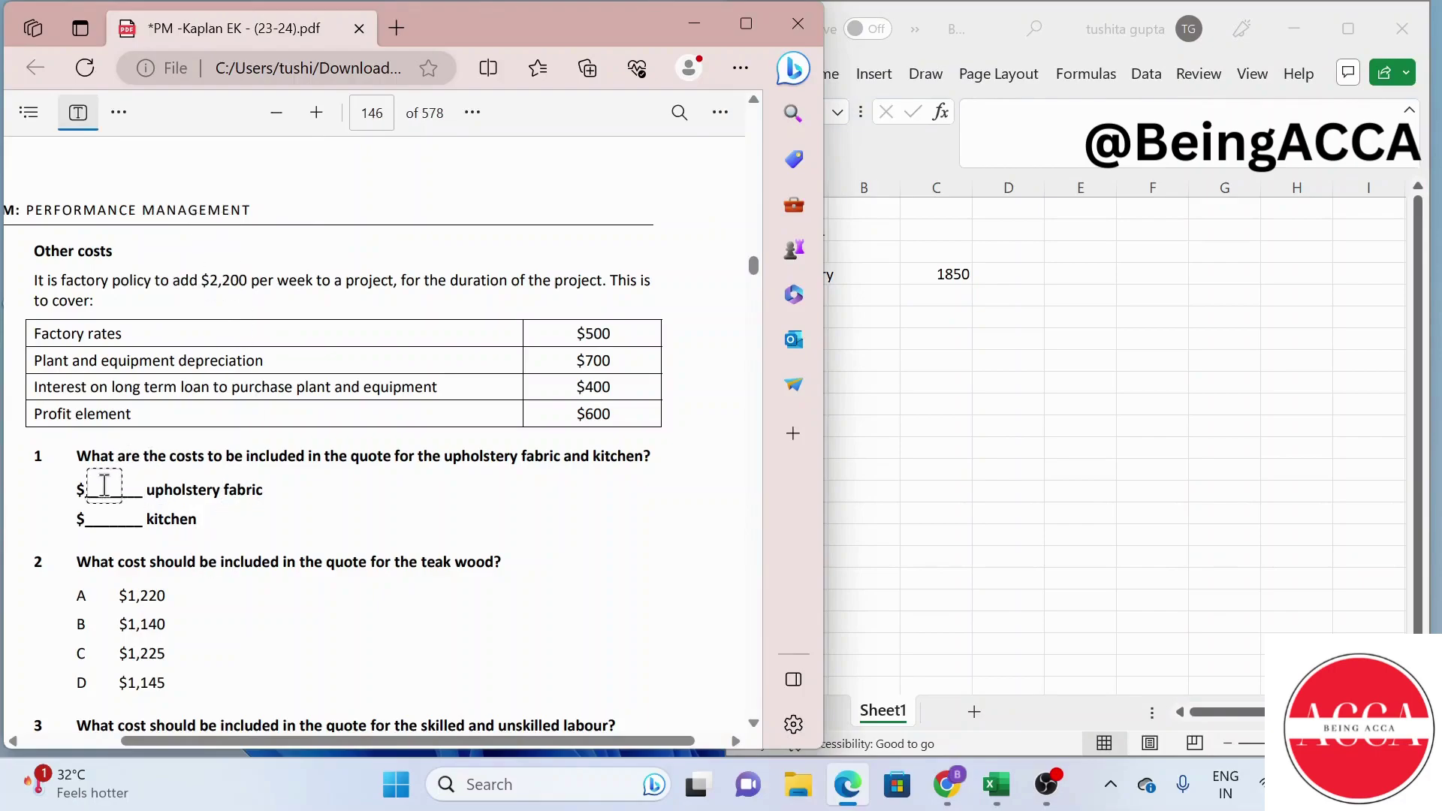
click(105, 488)
text(1851)
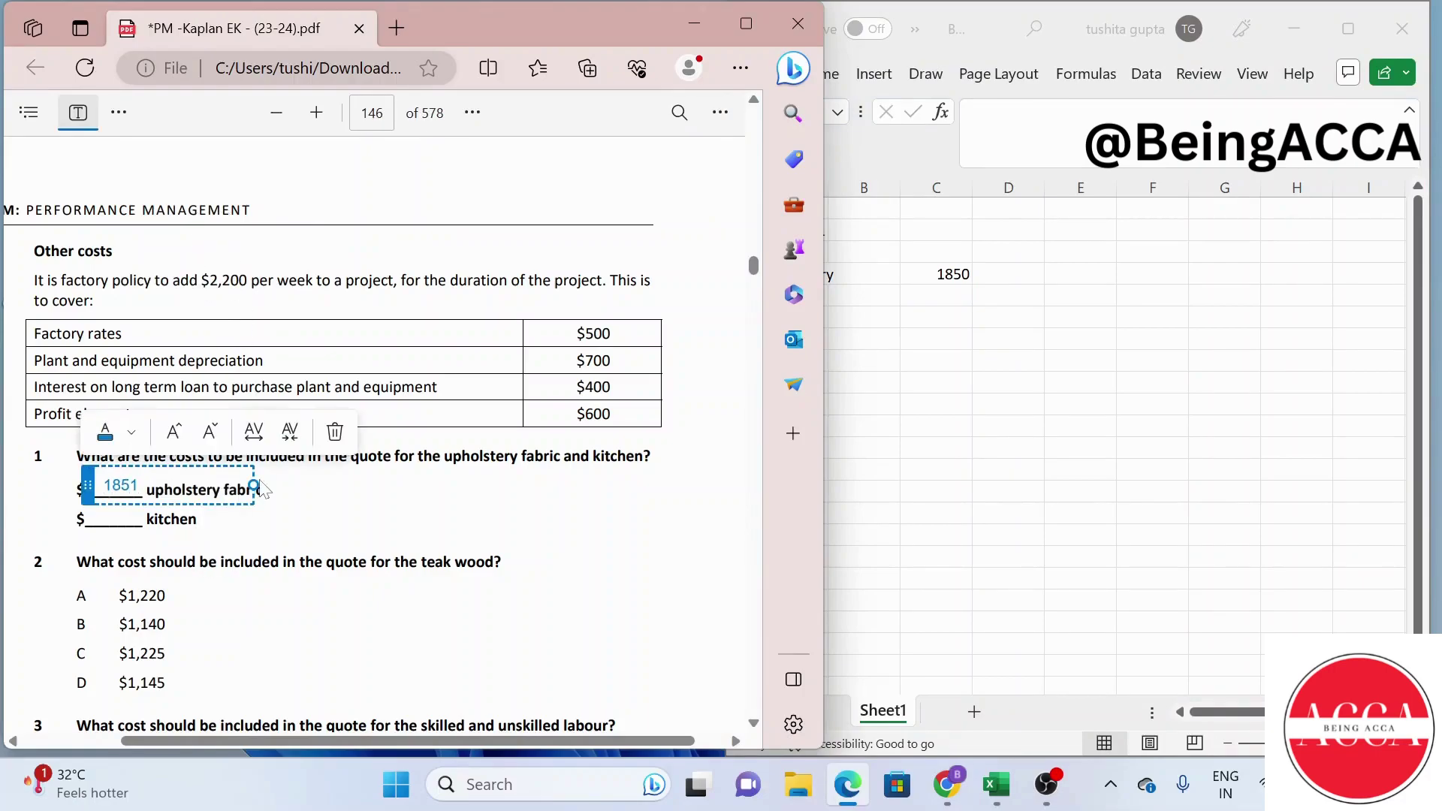
key(BackSpace)
text(0)
click(330, 499)
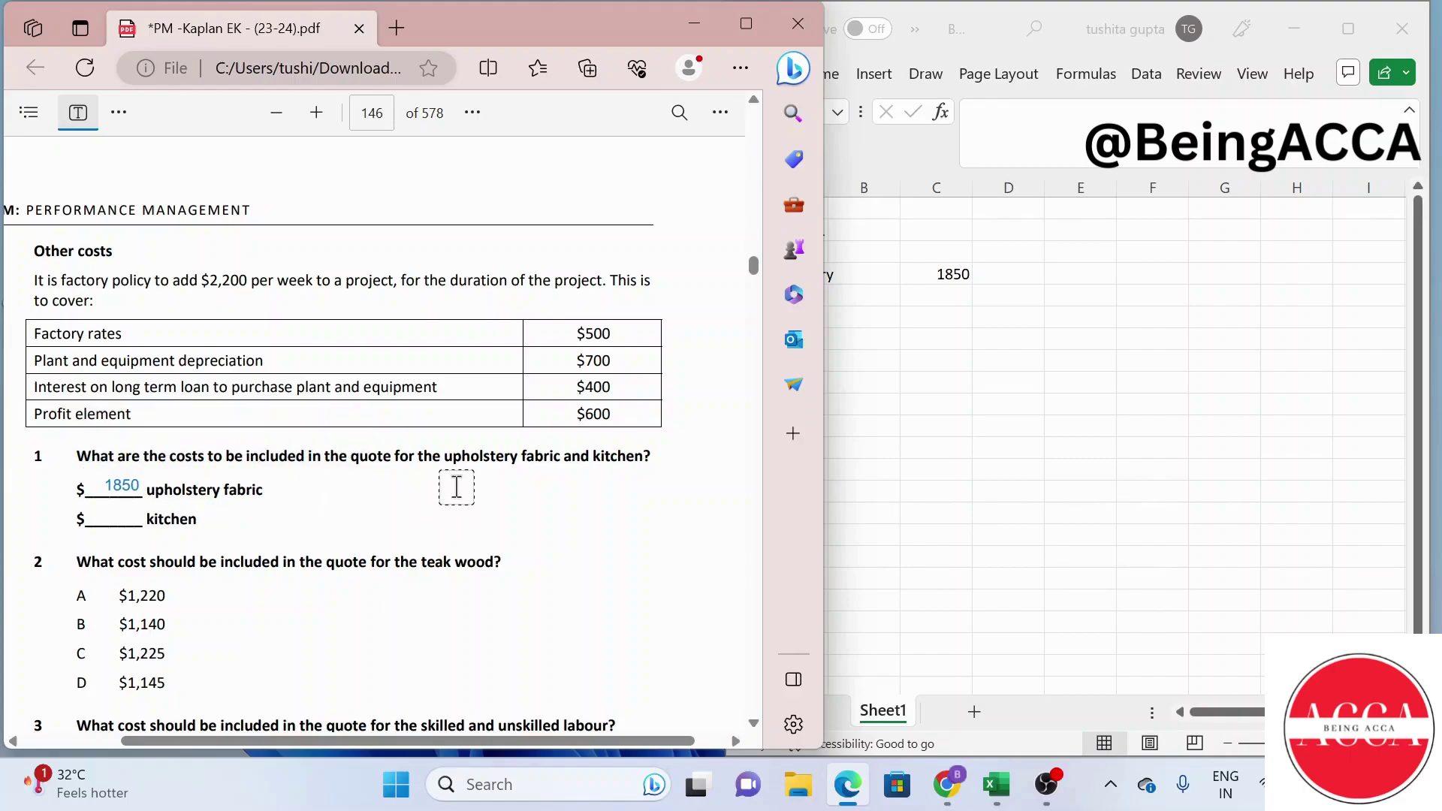
click(66, 112)
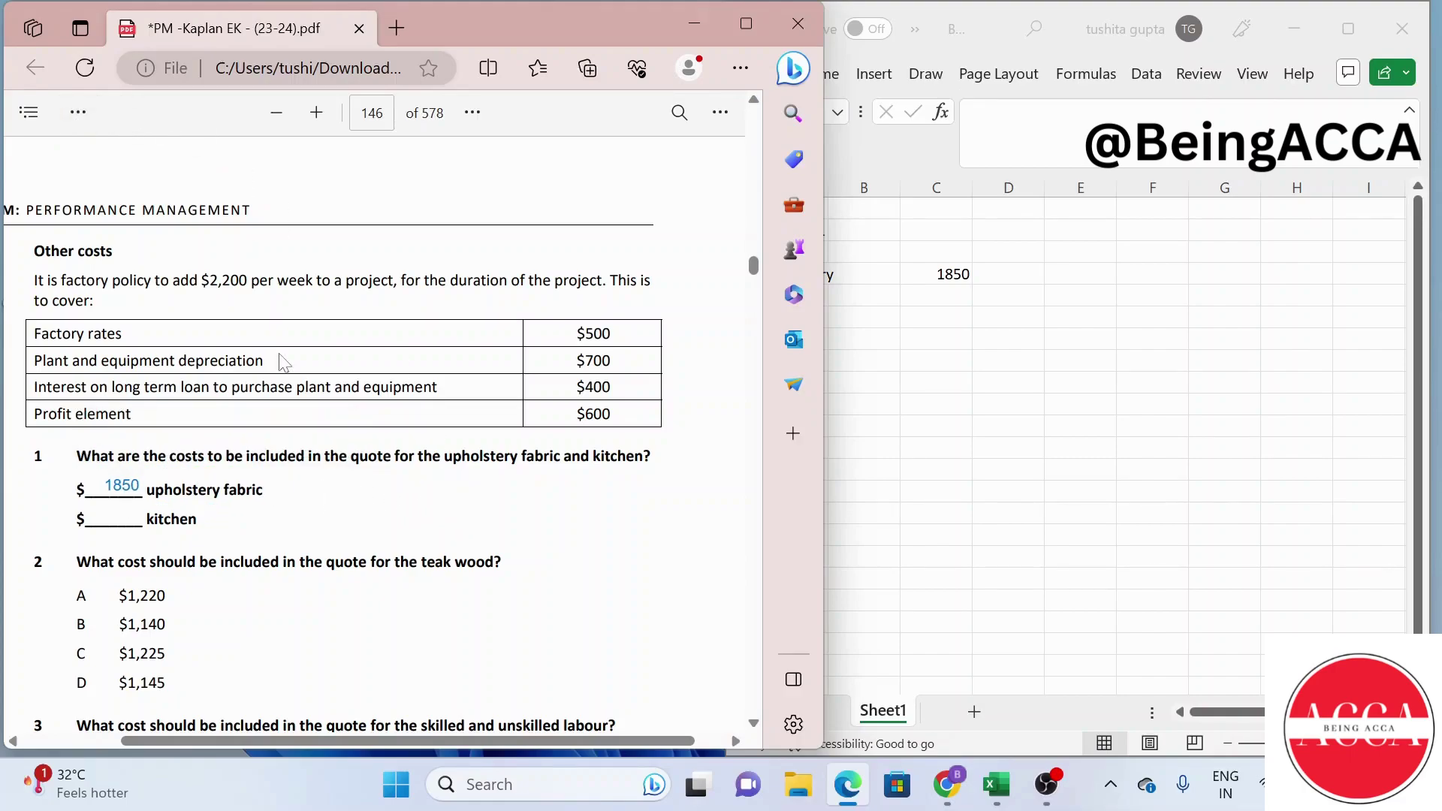
Back in the Excel sheet, label B6 "New kitchen" and calculate its cost in D6 with =4500+2000
scroll(282, 362, up, 10)
scroll(281, 362, down, 2)
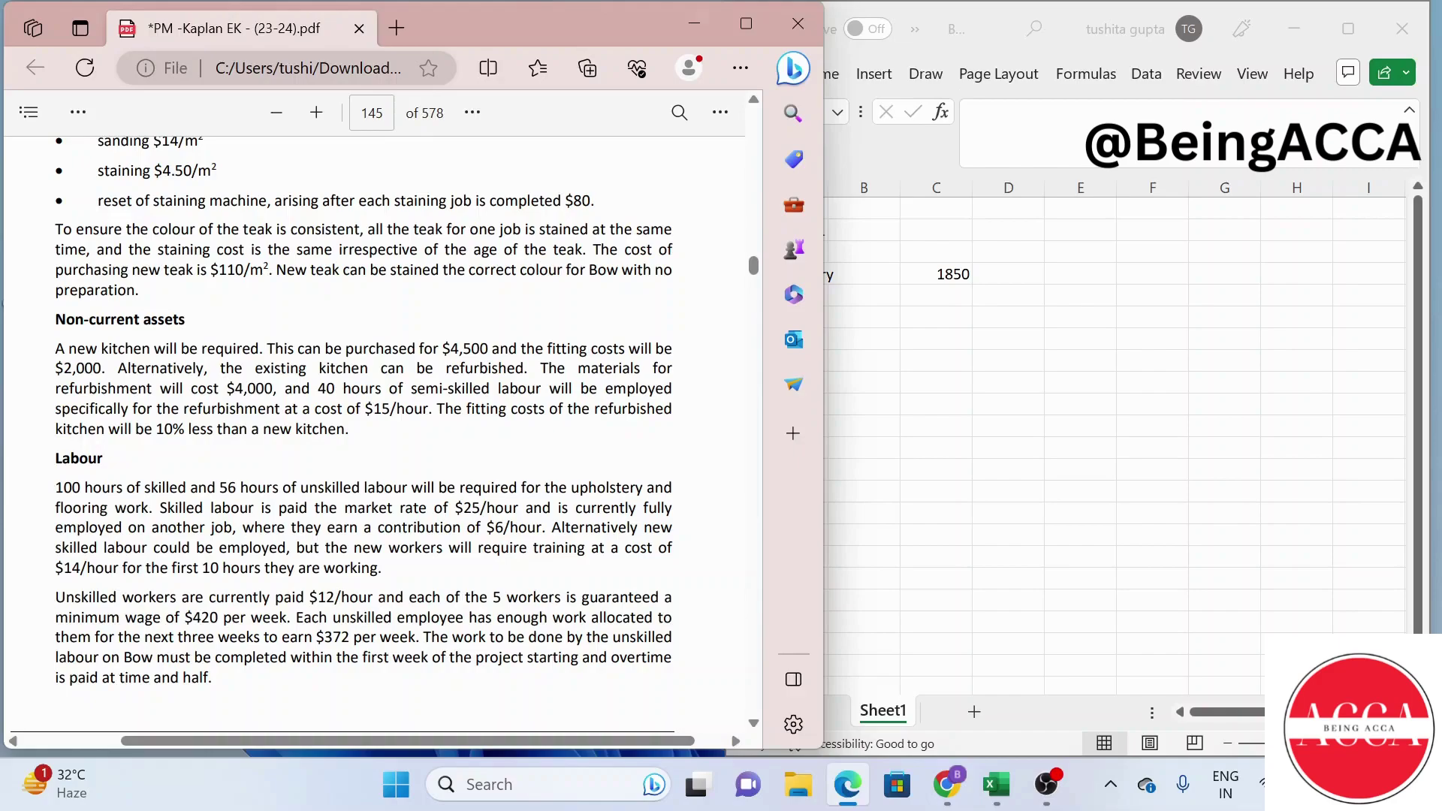
click(870, 367)
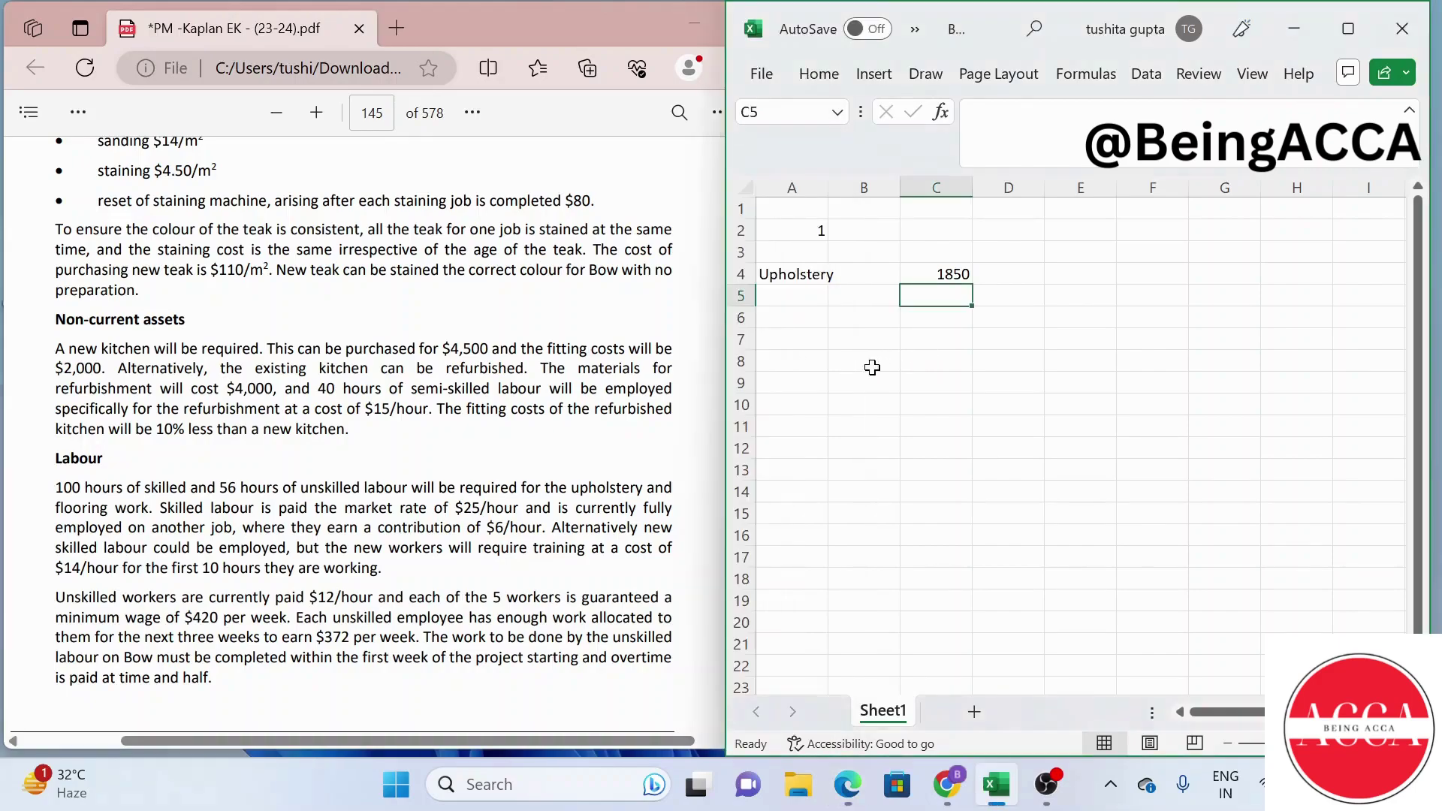
click(844, 316)
text(New k)
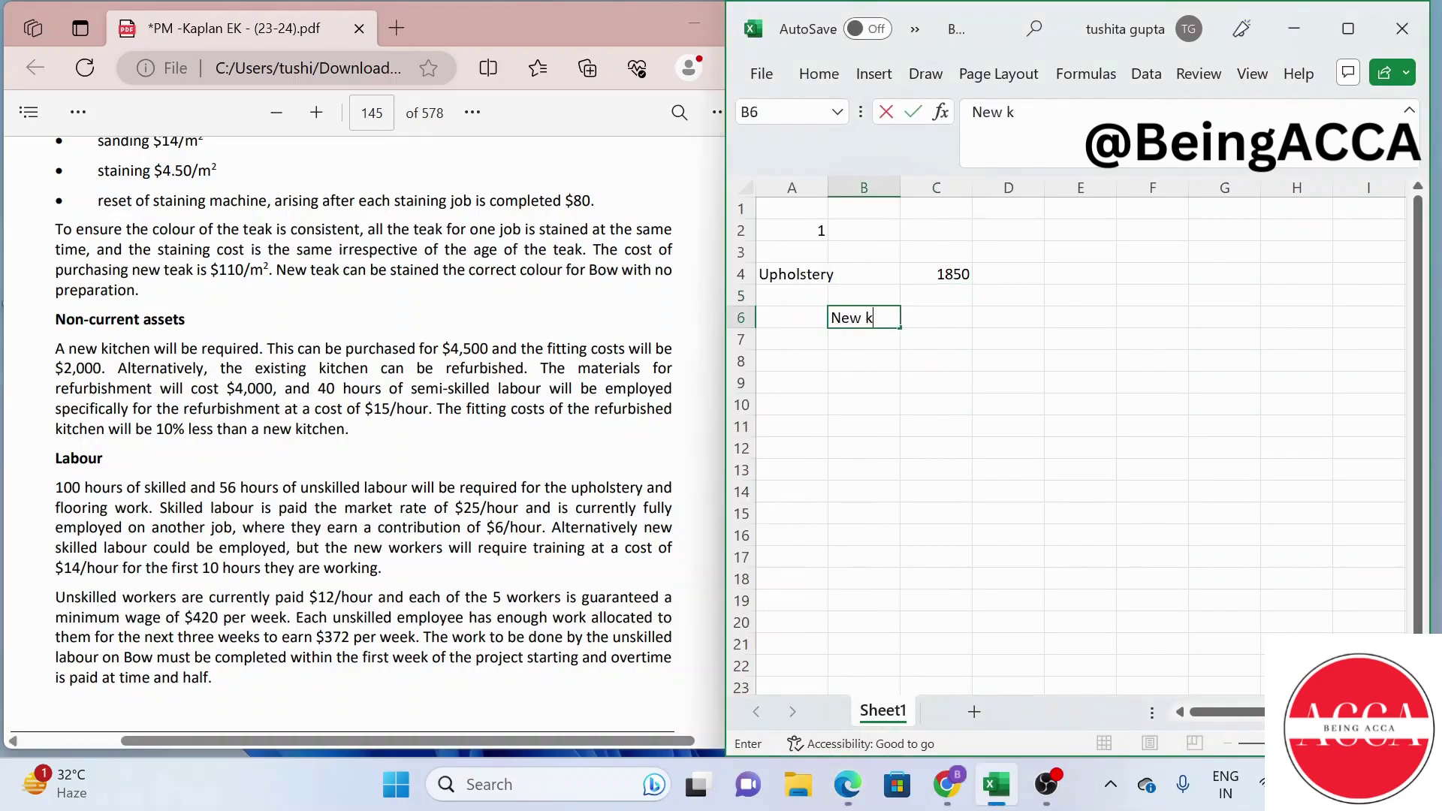
text(itchen)
key(Tab)
key(Tab)
text(=)
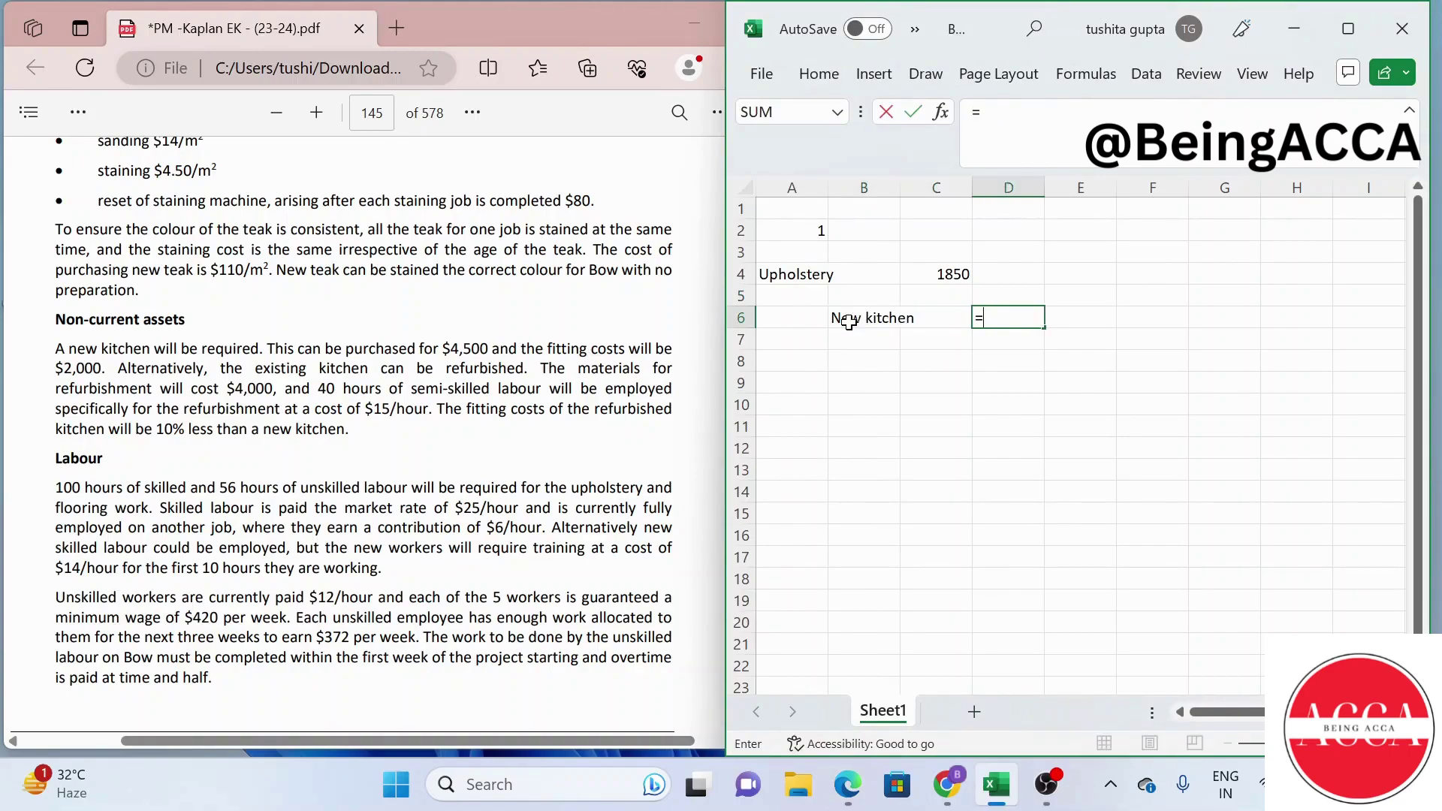
text(4500+2000)
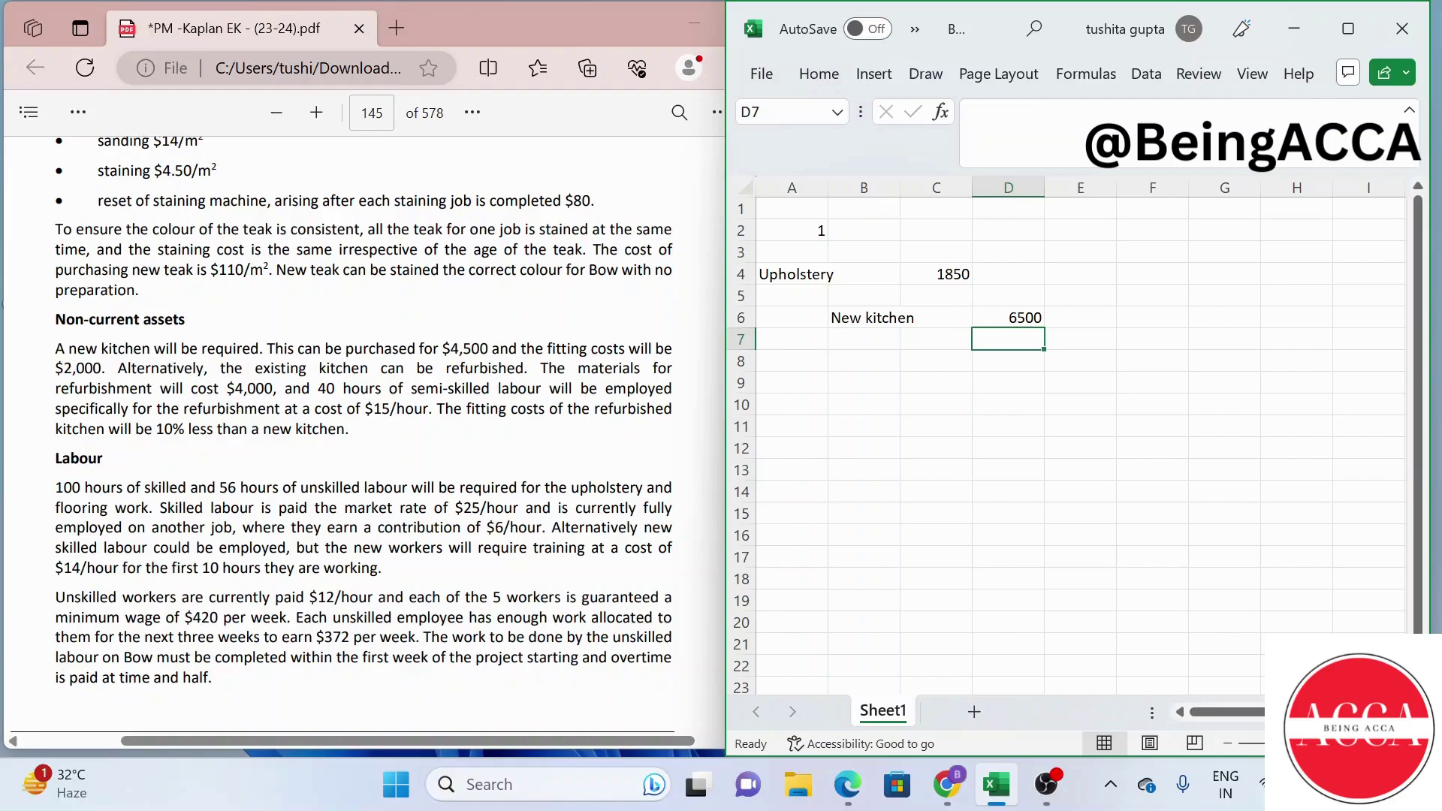
Enter the label "Refurbish" in B7, below the new kitchen label
text(=)
key(Escape)
key(Left)
key(Left)
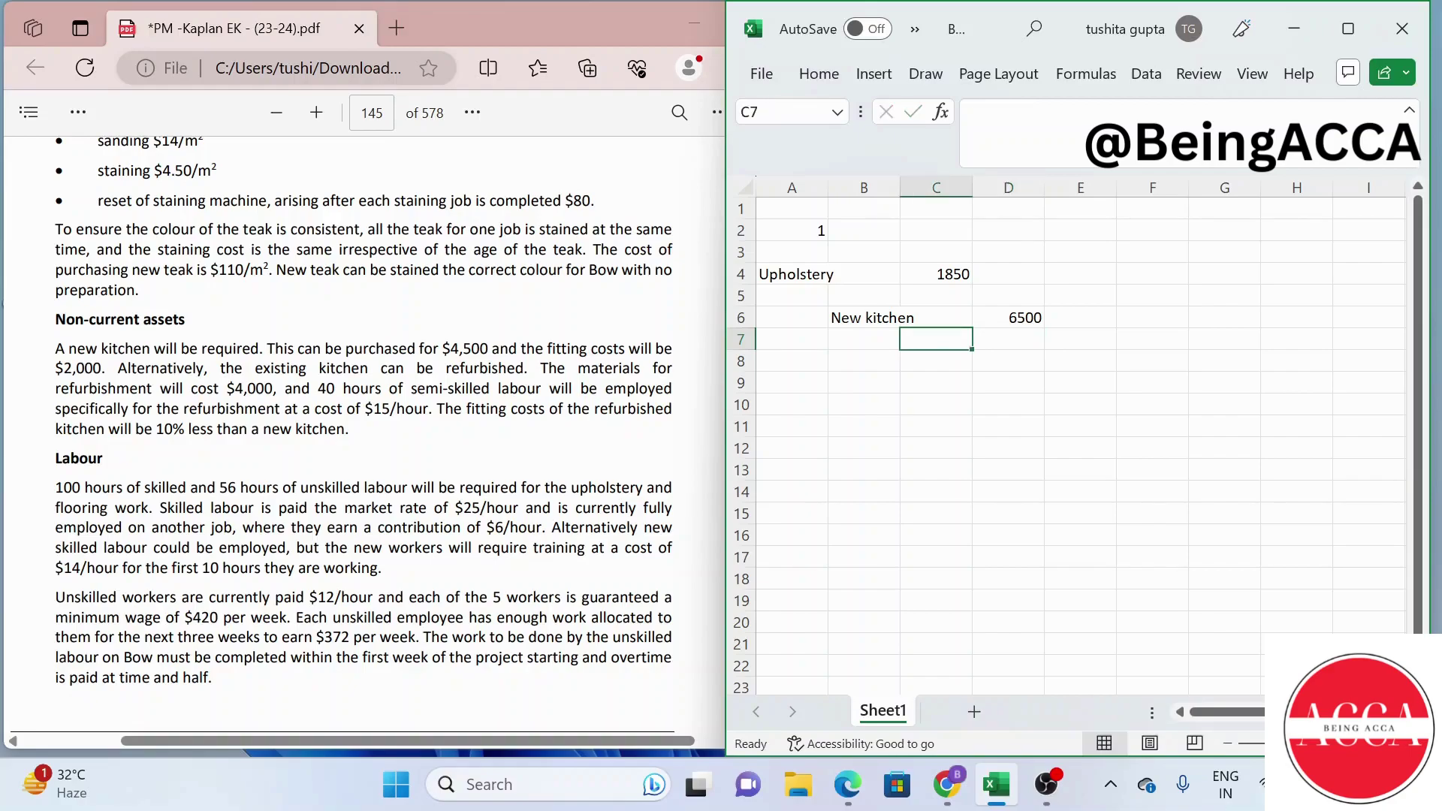
text(Refurbish)
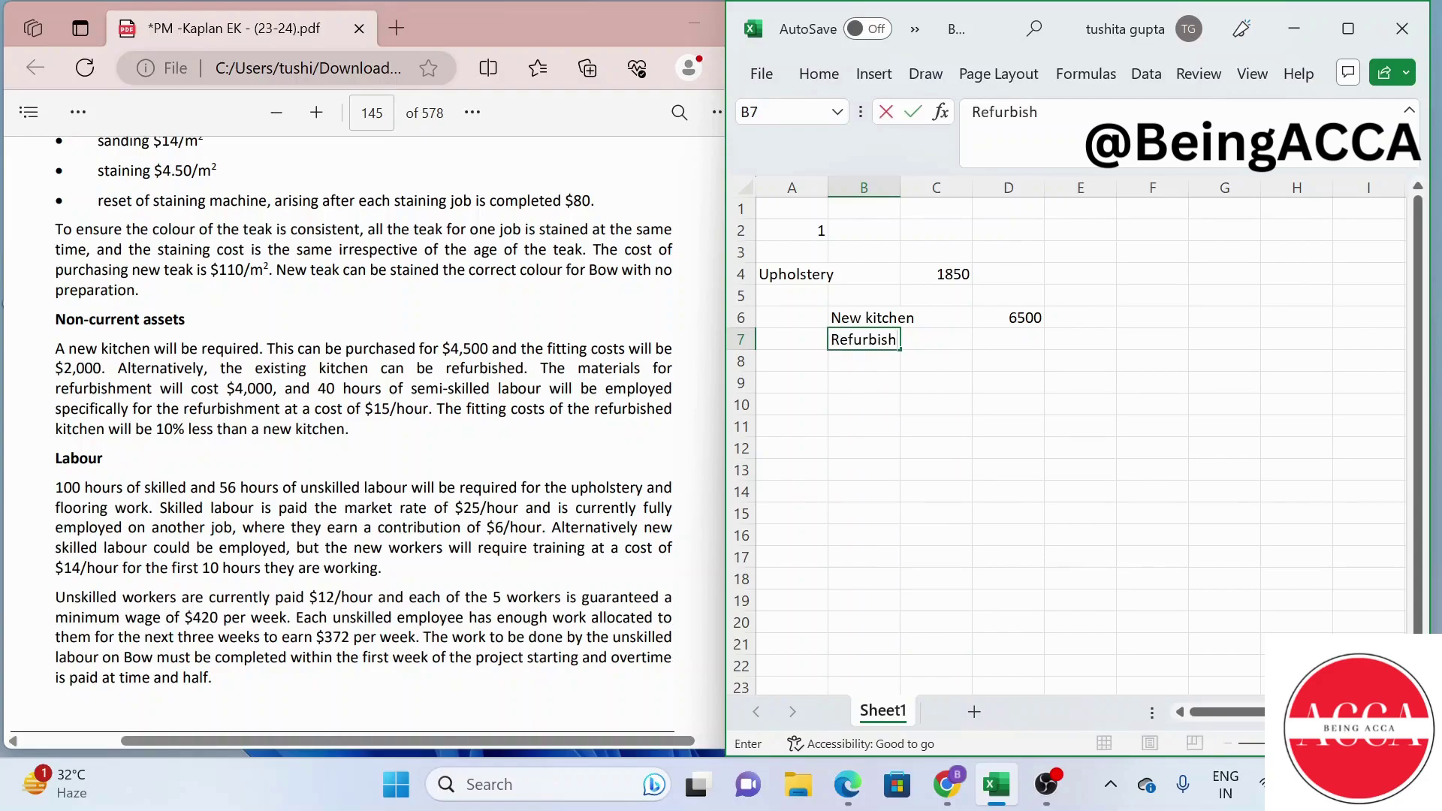
key(Tab)
Calculate the kitchen refurbishment cost in D7 with the formula =4000+(40*15)+(2000*90%)
click(1008, 339)
text(=)
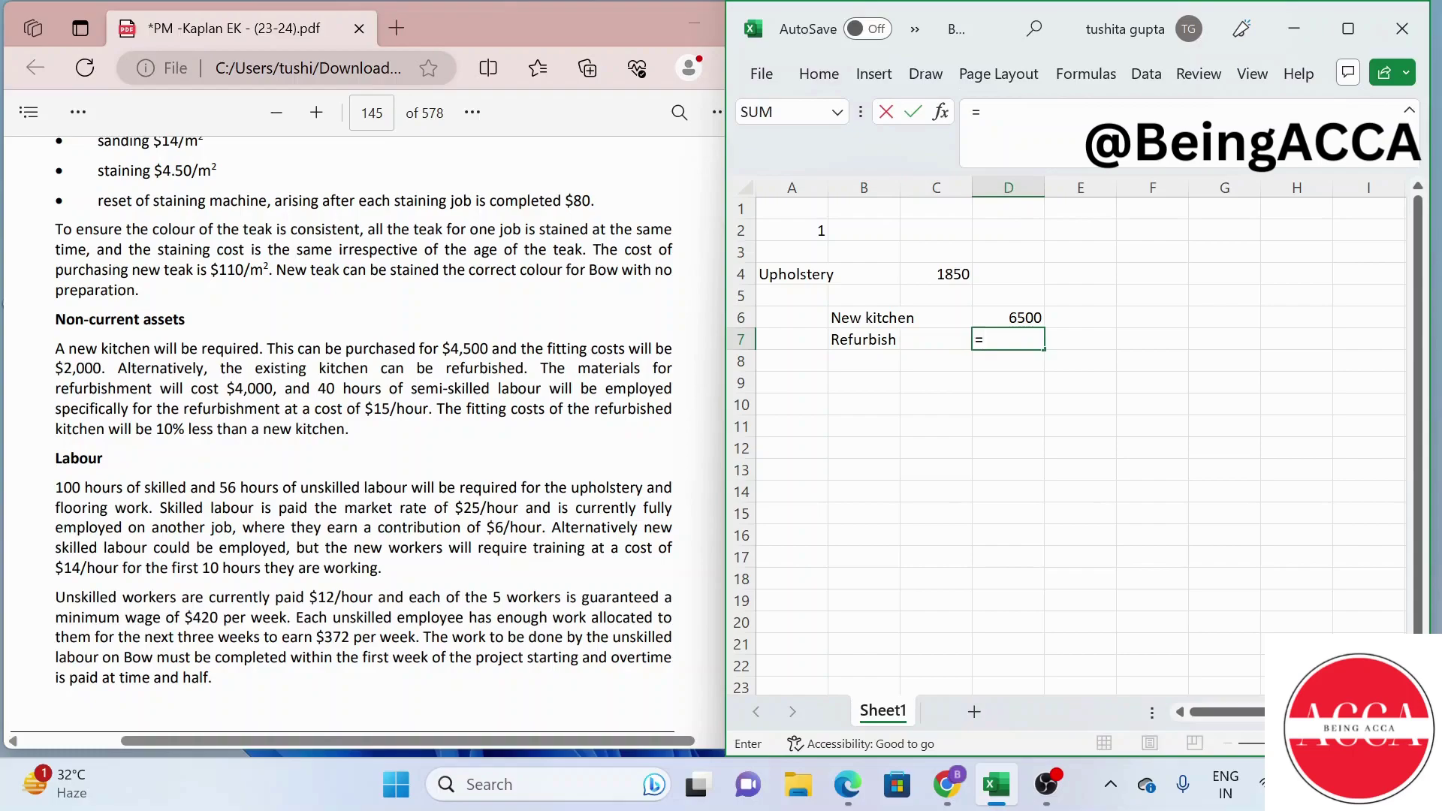
text(4000+(40*)
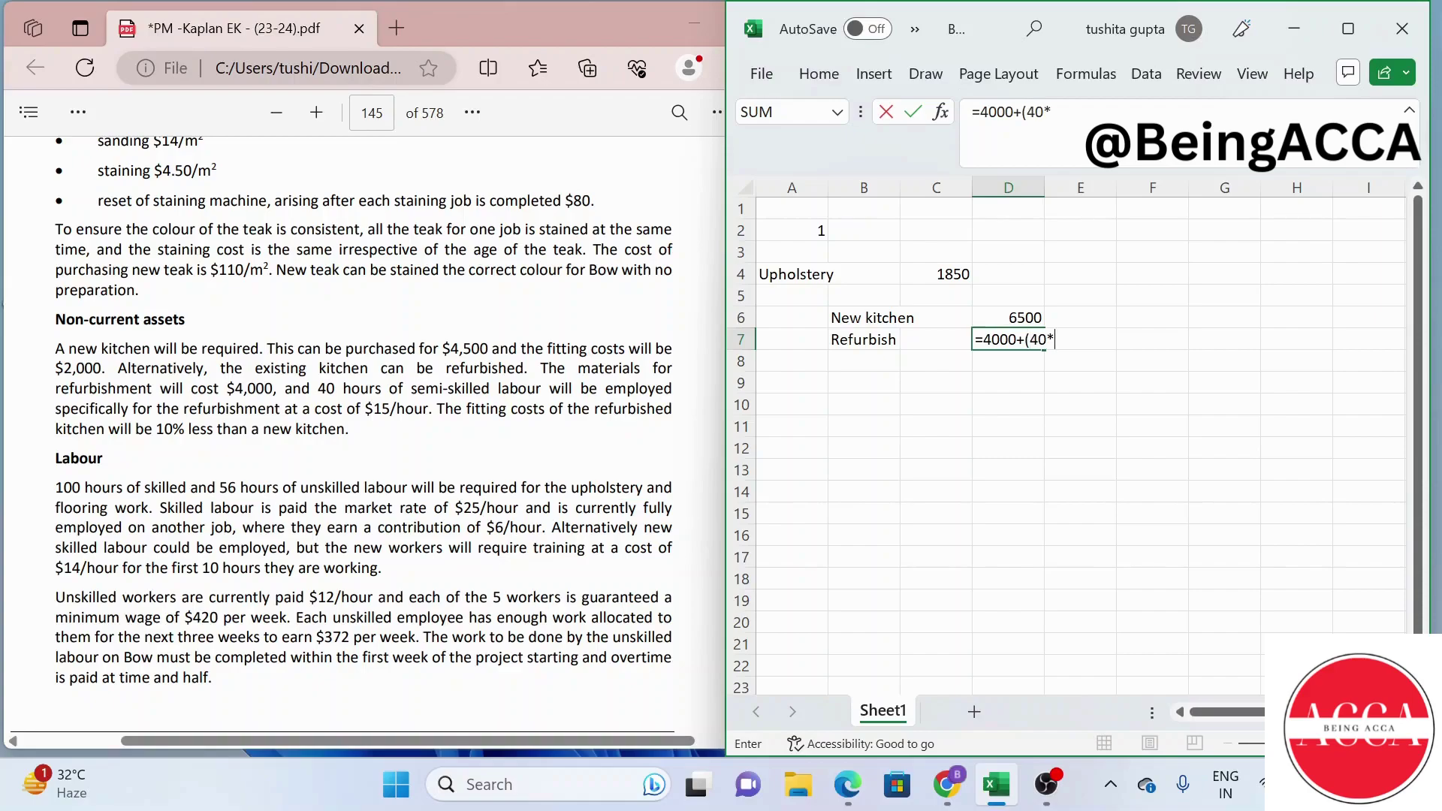
text(15)+()
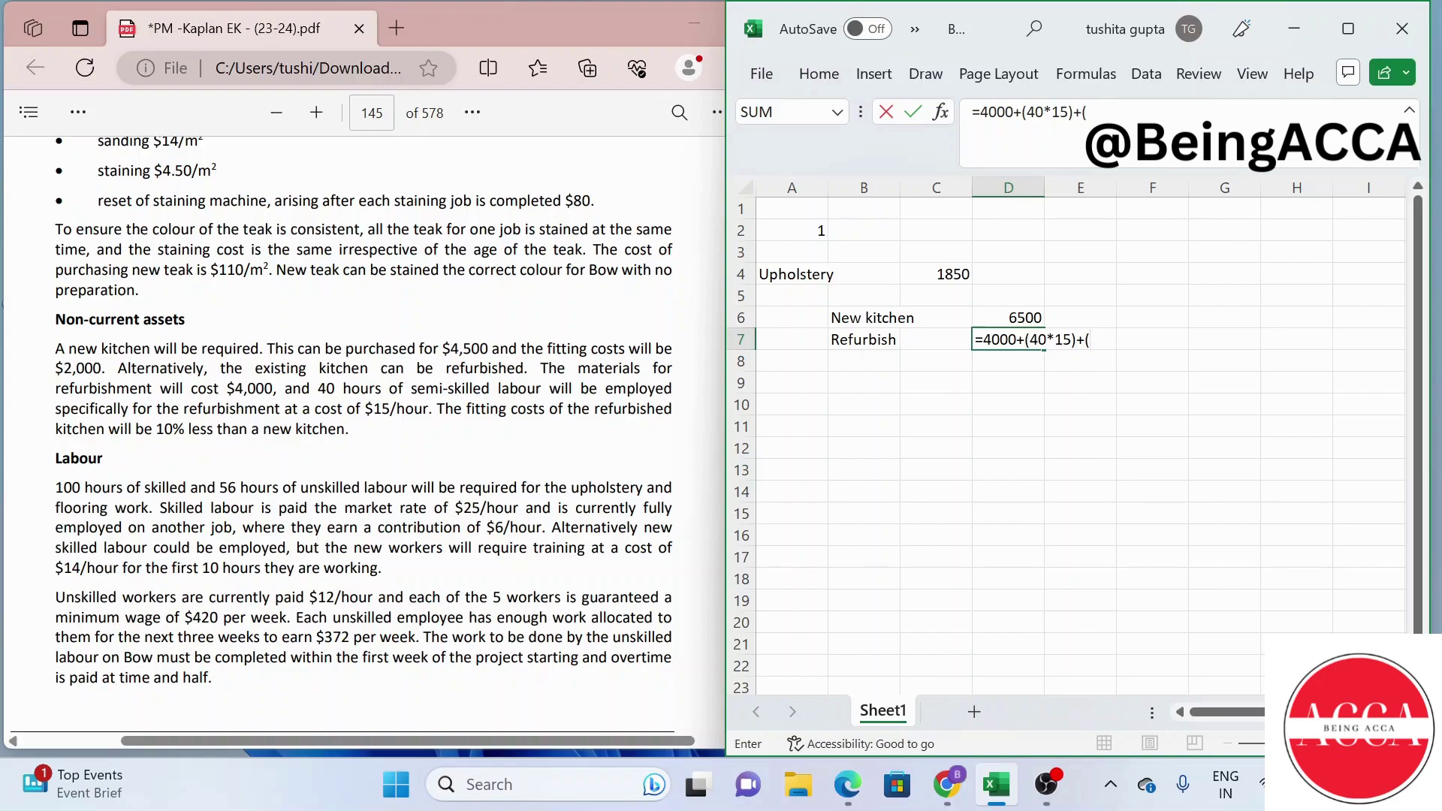
text(2000*90%))
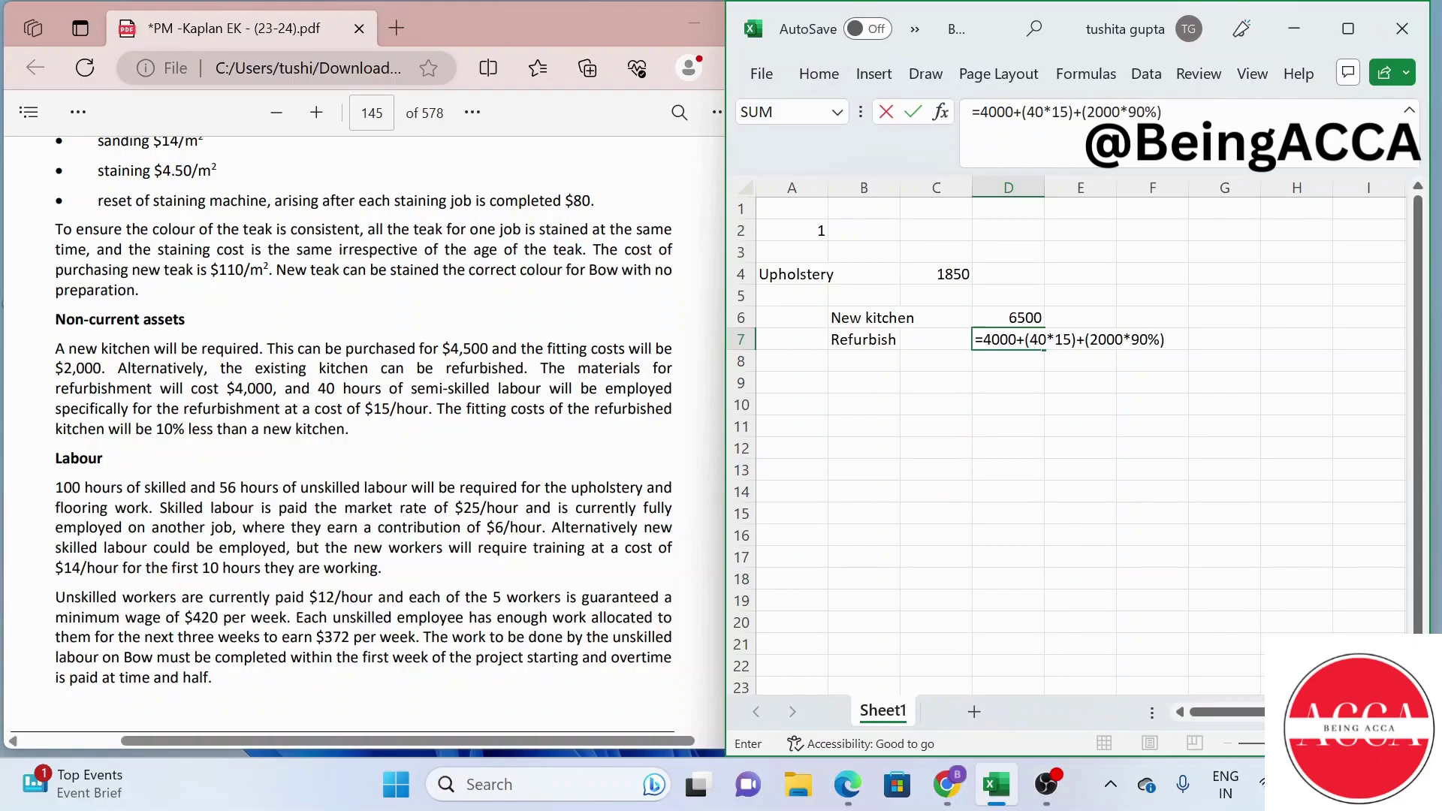
key(Return)
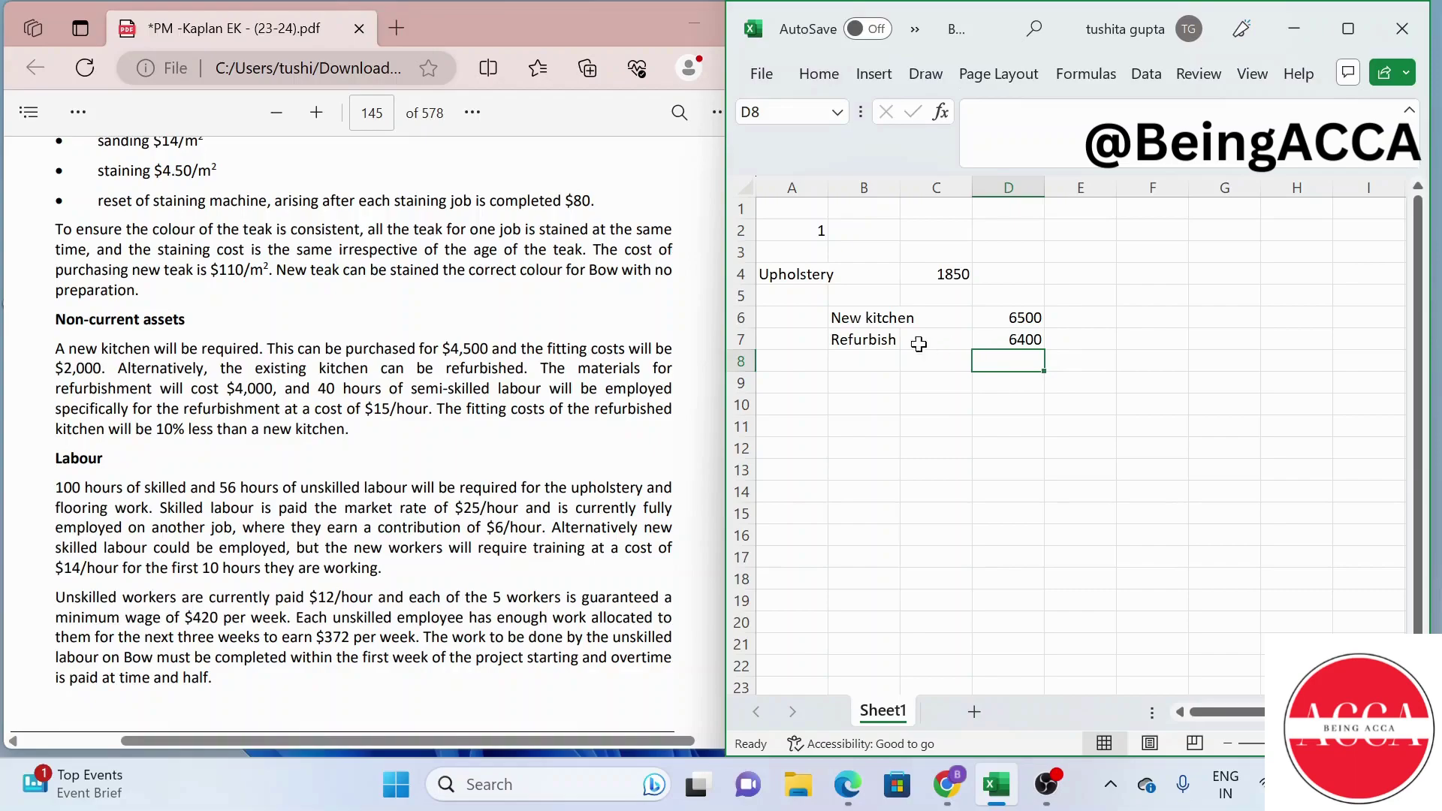
Switch to the PDF in Edge and add the text 6400 on the kitchen answer blank of question 1
scroll(488, 428, down, 10)
scroll(492, 436, down, 2)
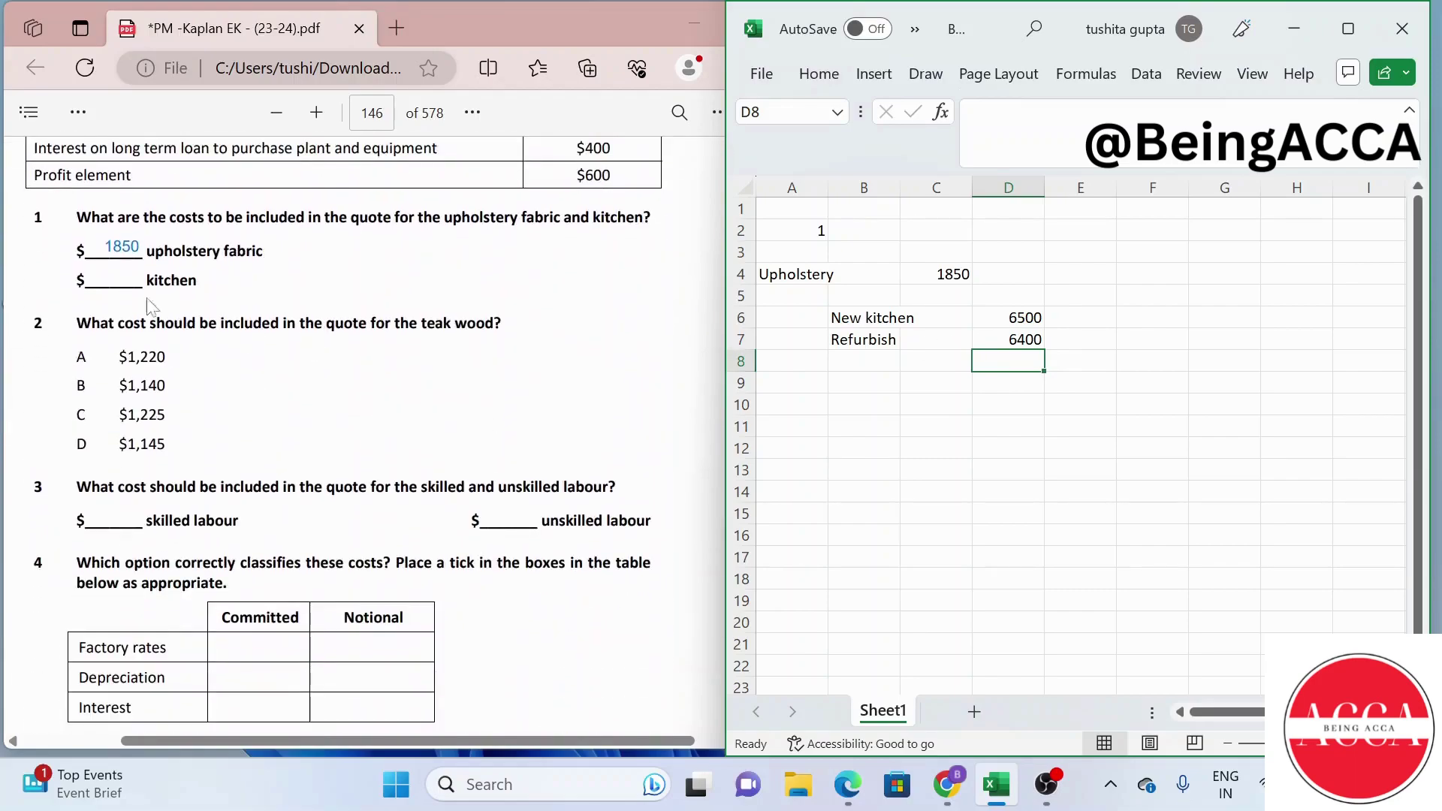
click(162, 308)
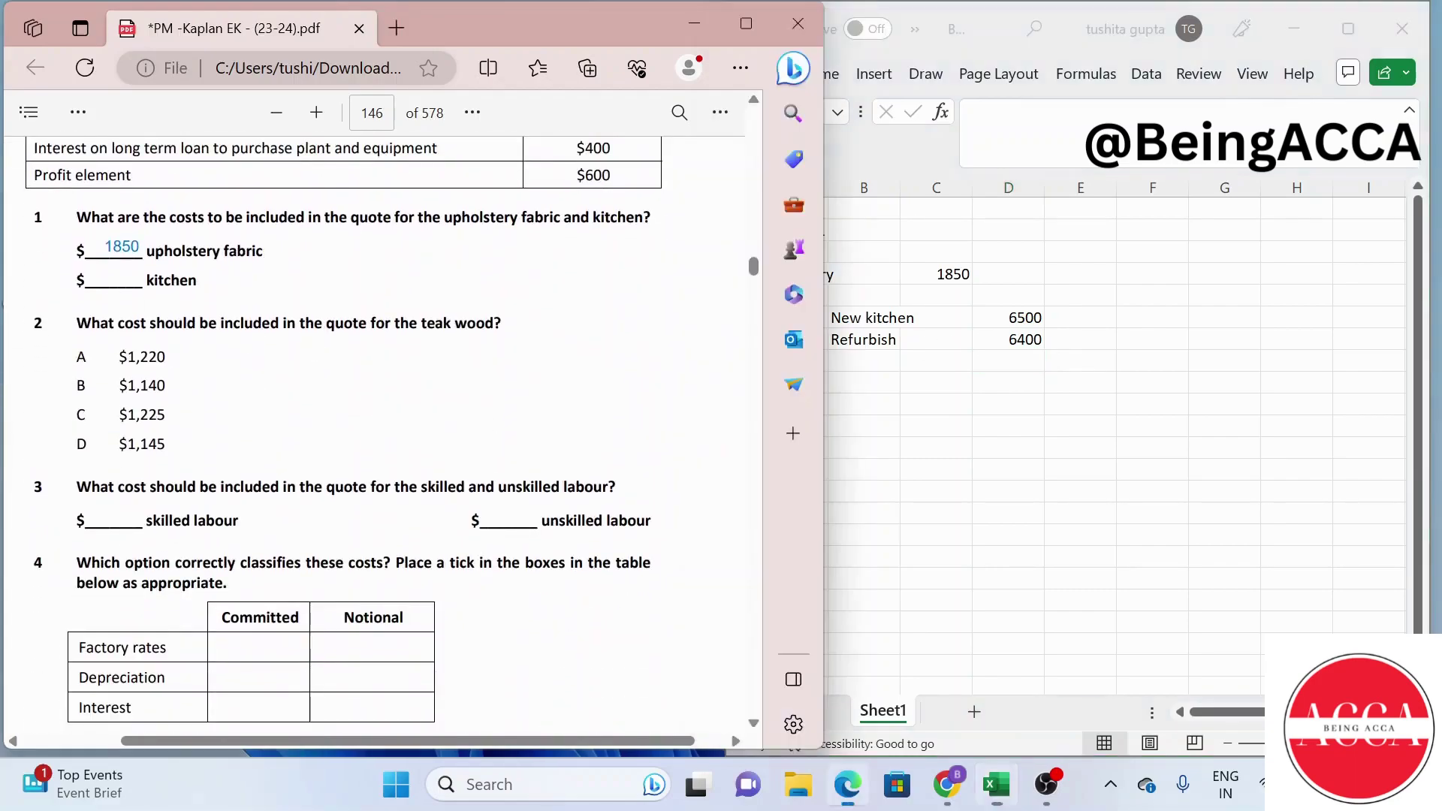
click(78, 112)
click(120, 271)
click(104, 275)
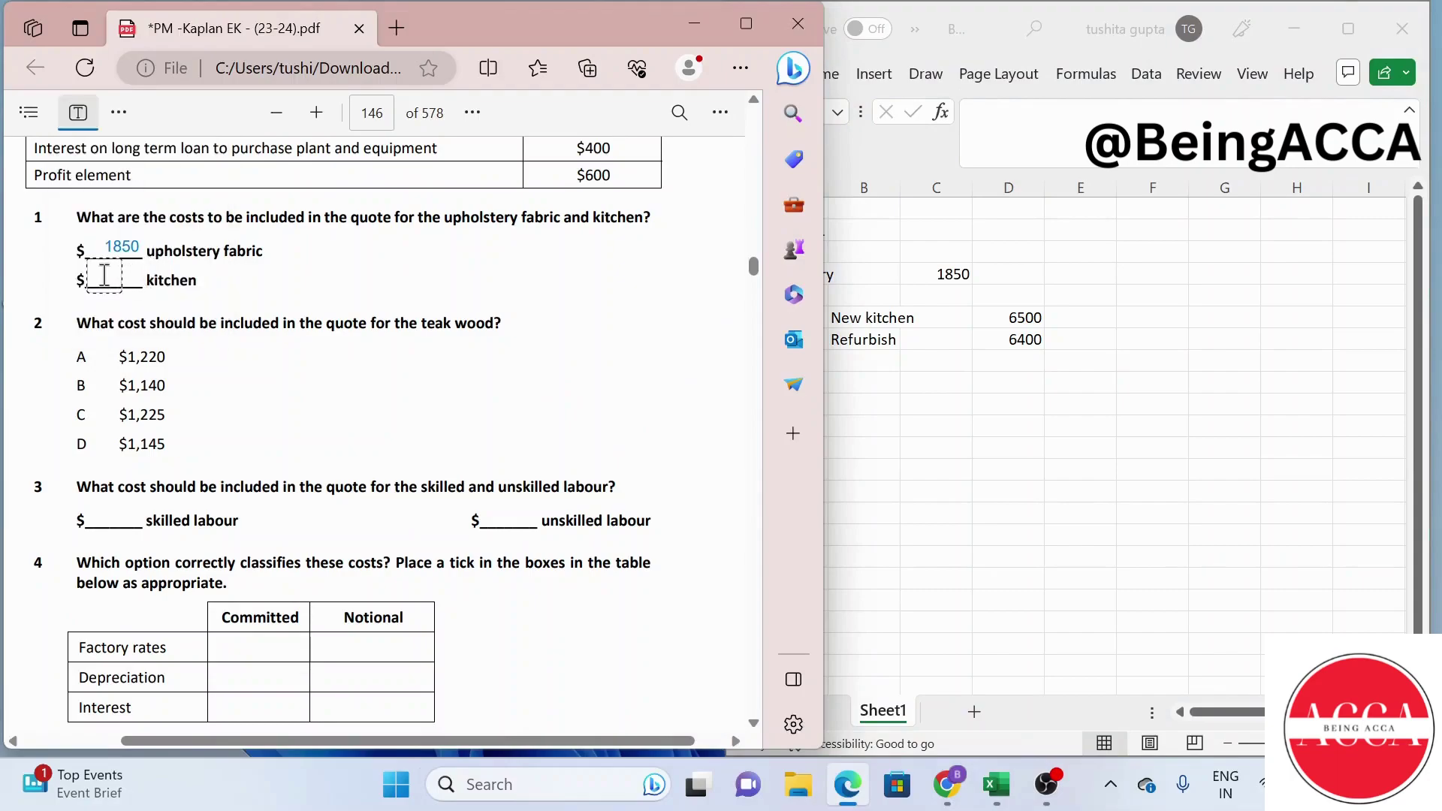
text(6400)
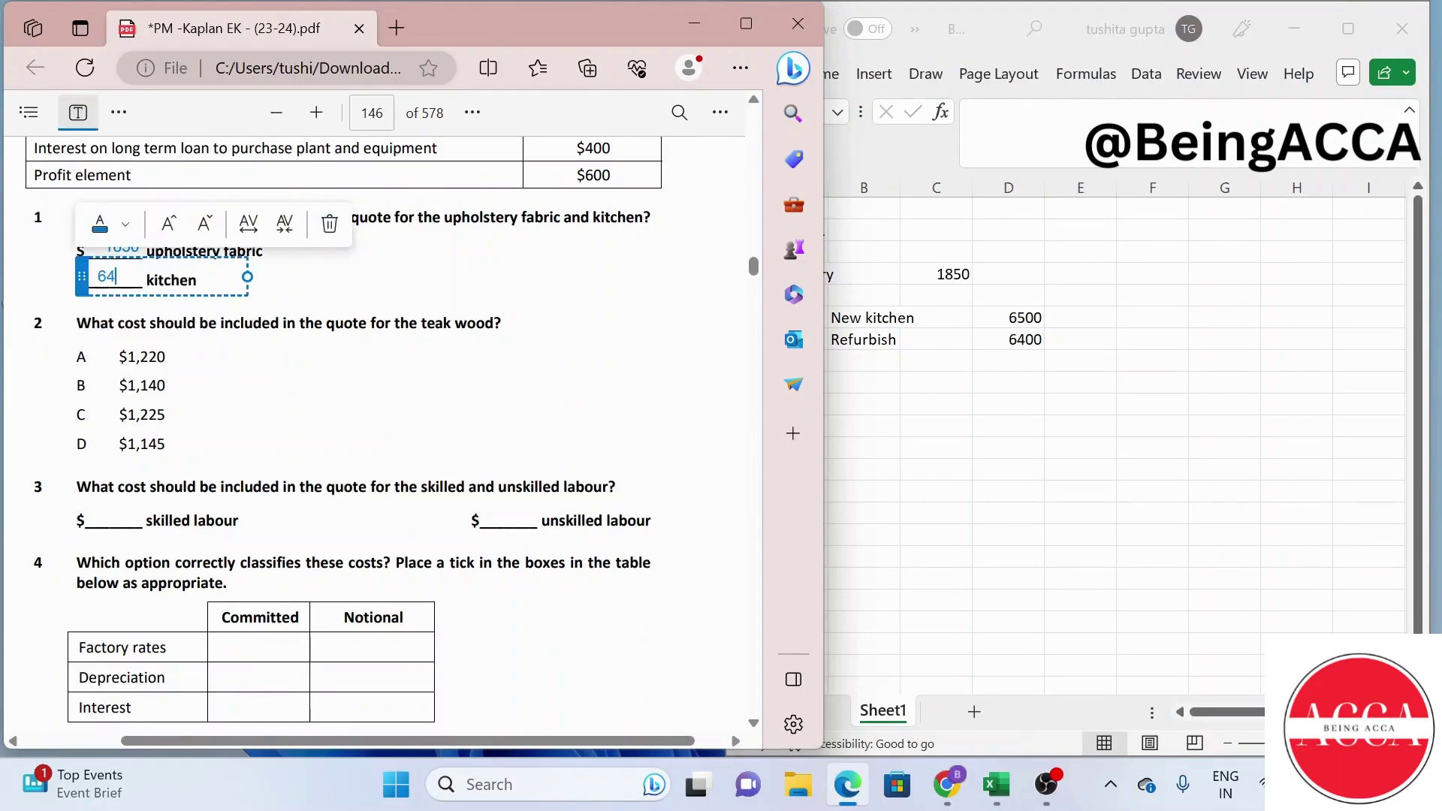
click(443, 322)
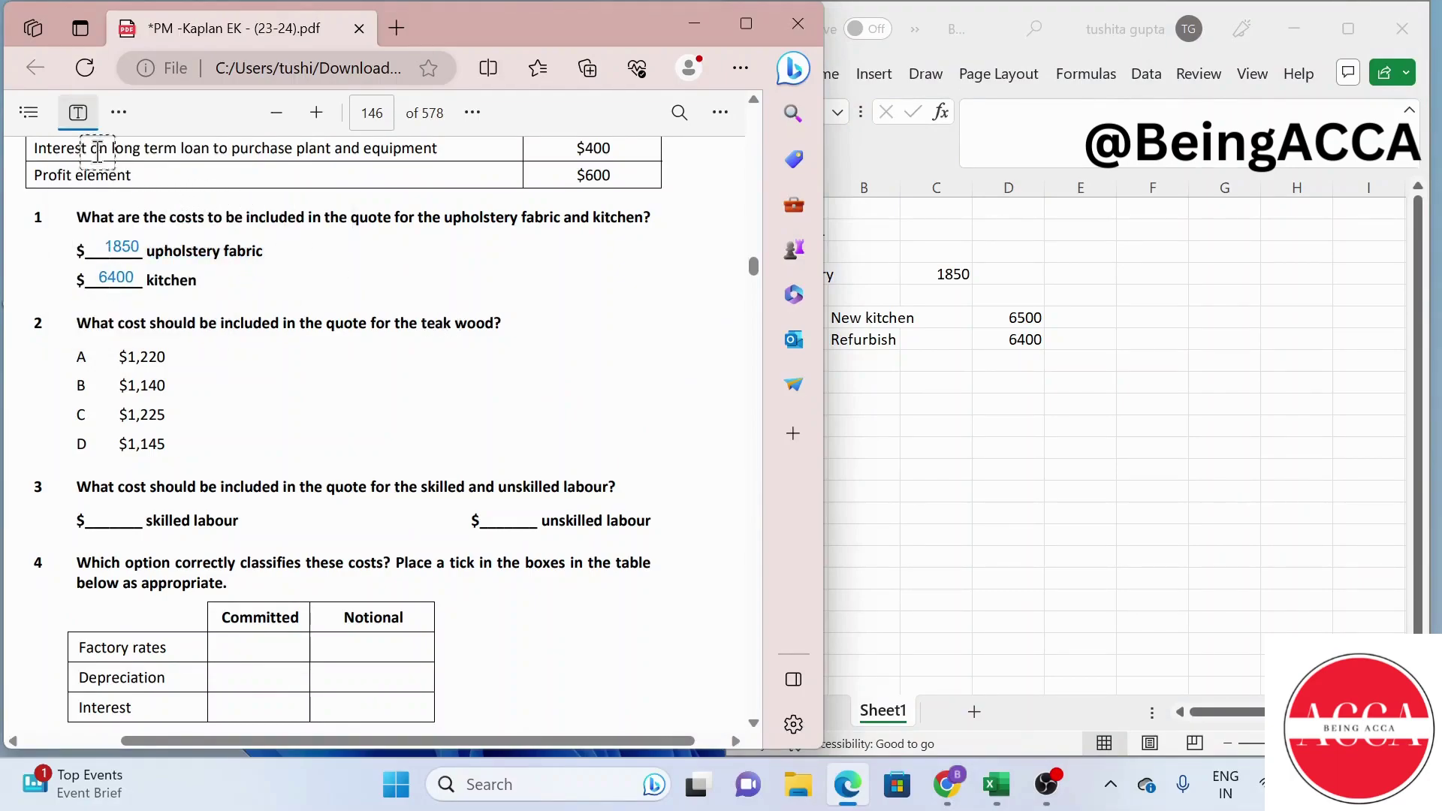
click(83, 120)
Examine question 2 and the case text on the teak wood quantity, inventory, sanding, staining and new purchase costs
scroll(285, 408, down, 1)
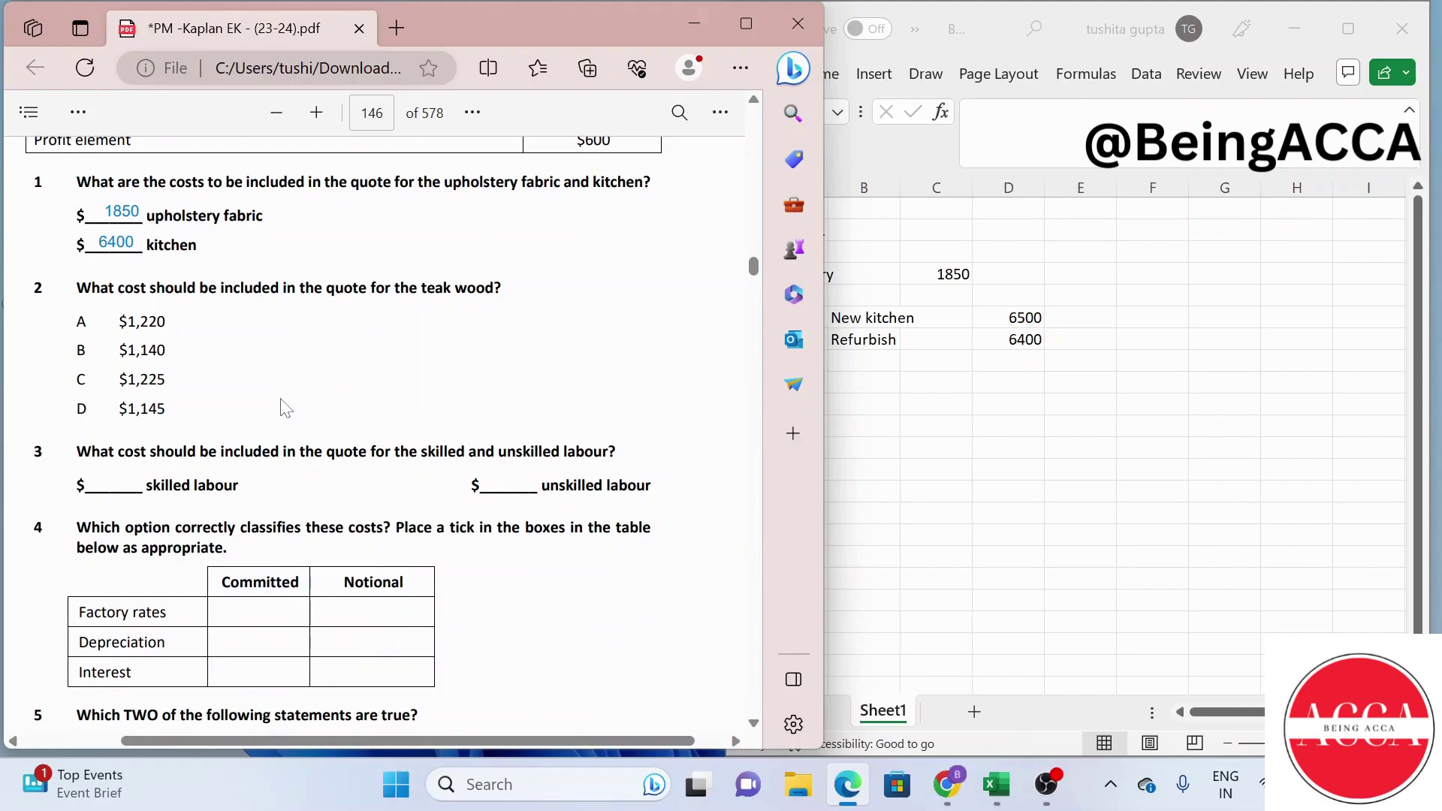
scroll(286, 408, up, 10)
scroll(284, 409, up, 4)
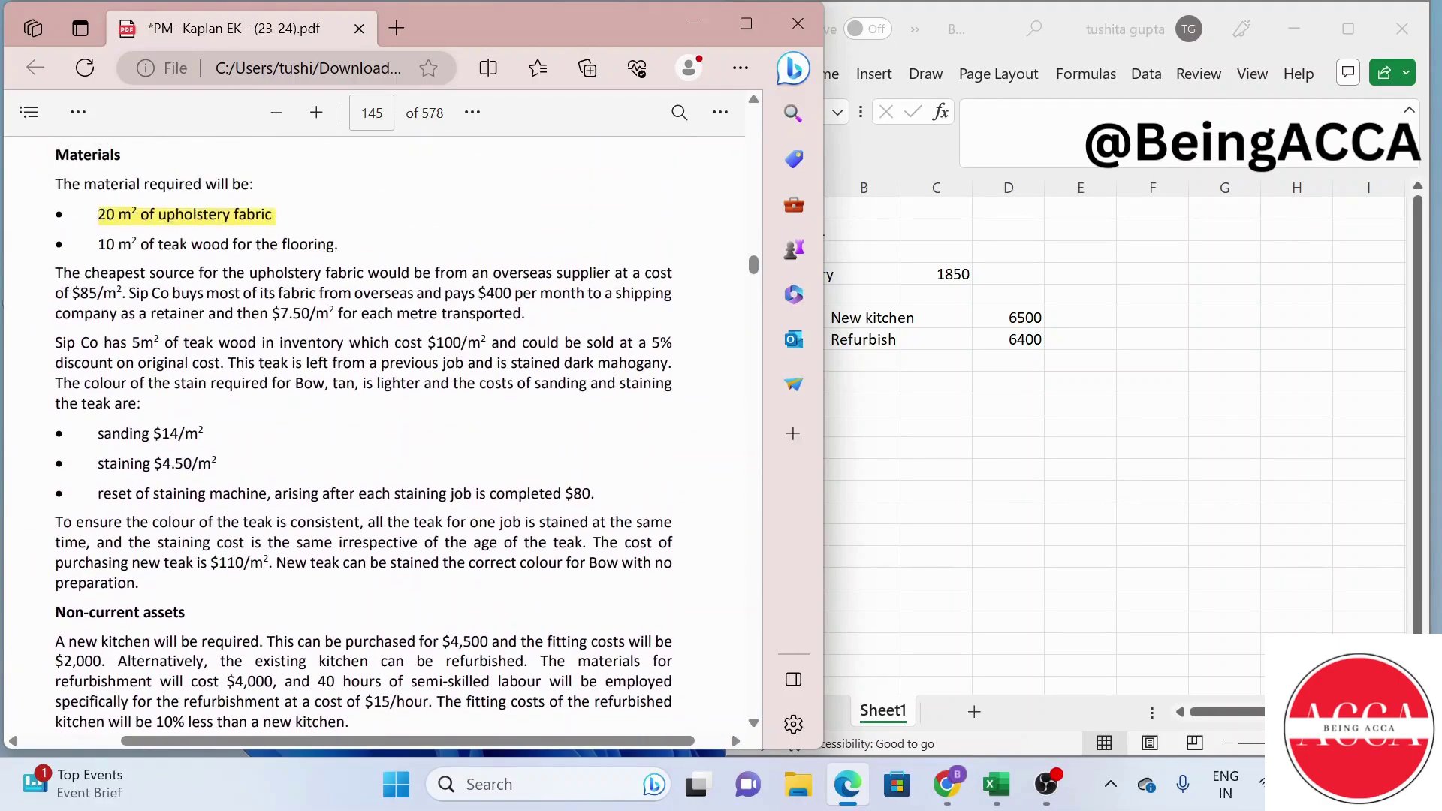
drag(98, 245, 140, 245)
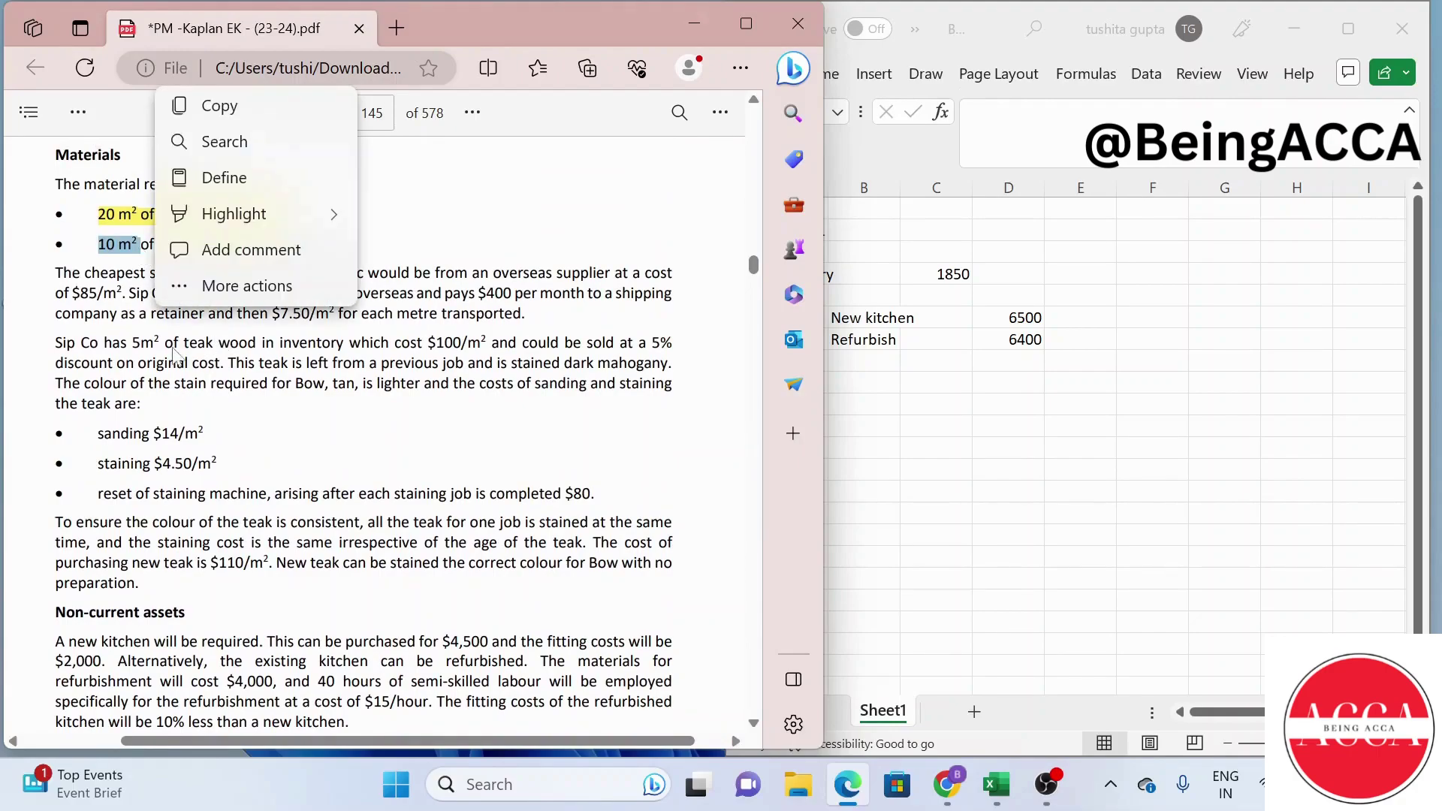
click(224, 342)
scroll(224, 342, down, 1)
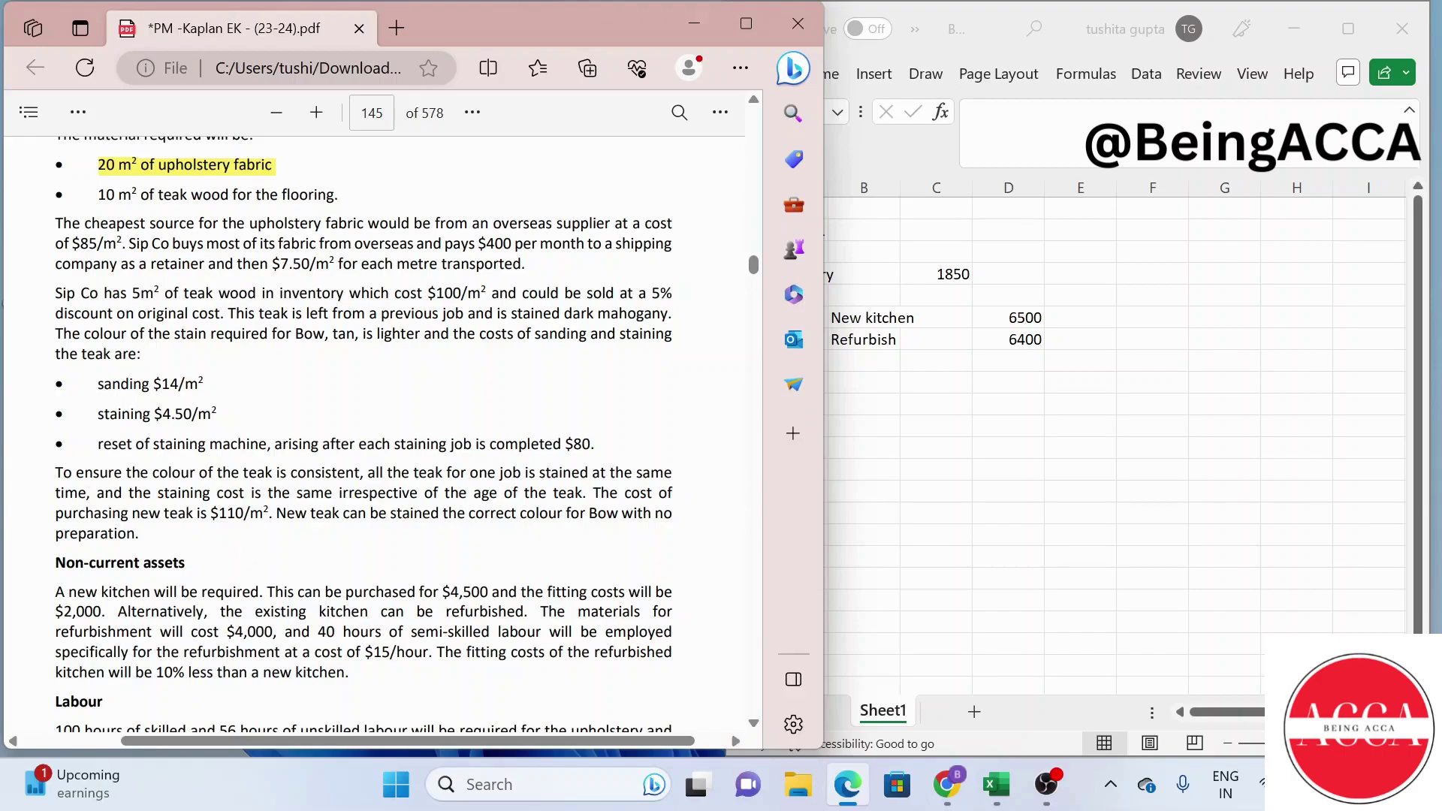
Switch back to the Excel sheet and enter the question number 2 in A11
click(977, 423)
click(801, 423)
text(2)
key(Return)
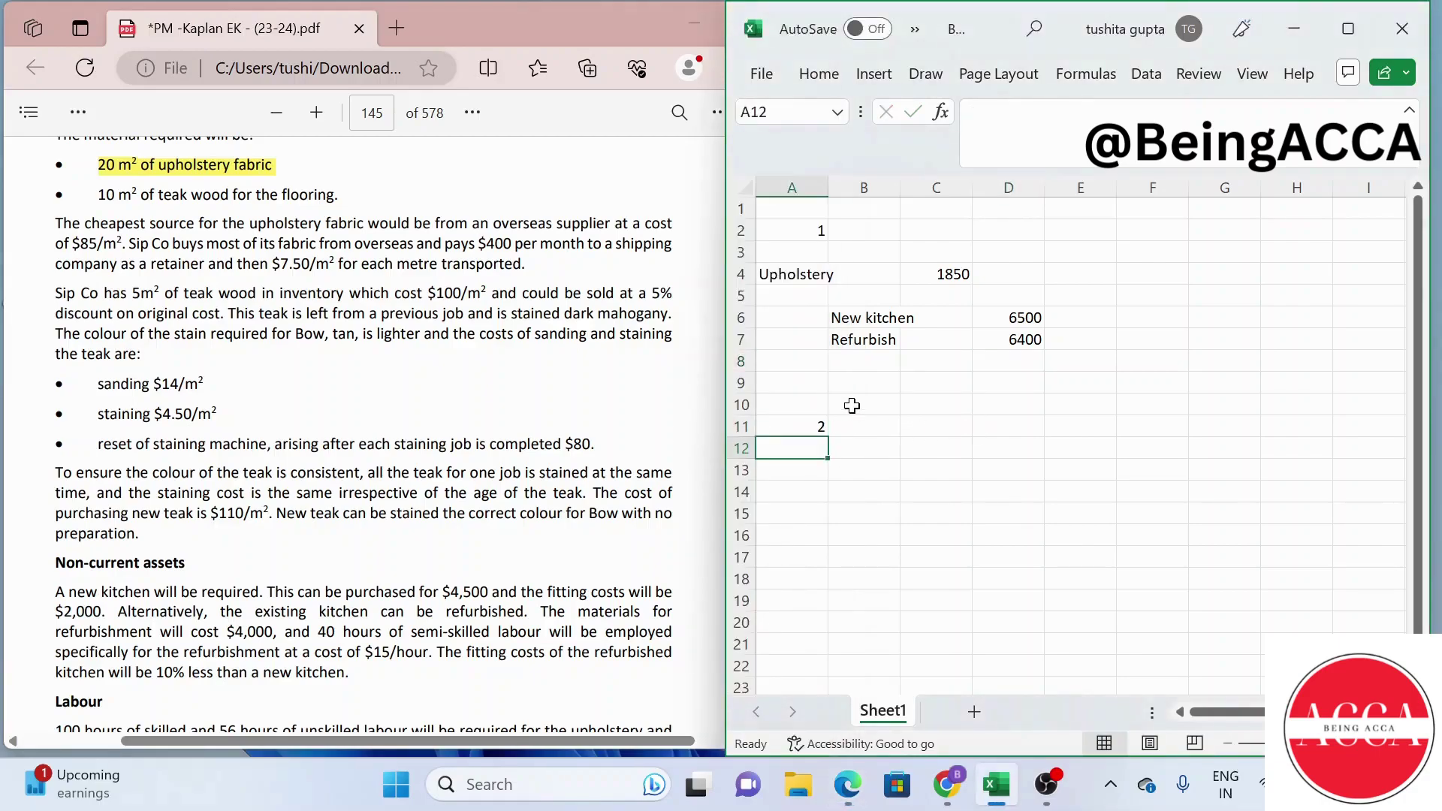
key(Return)
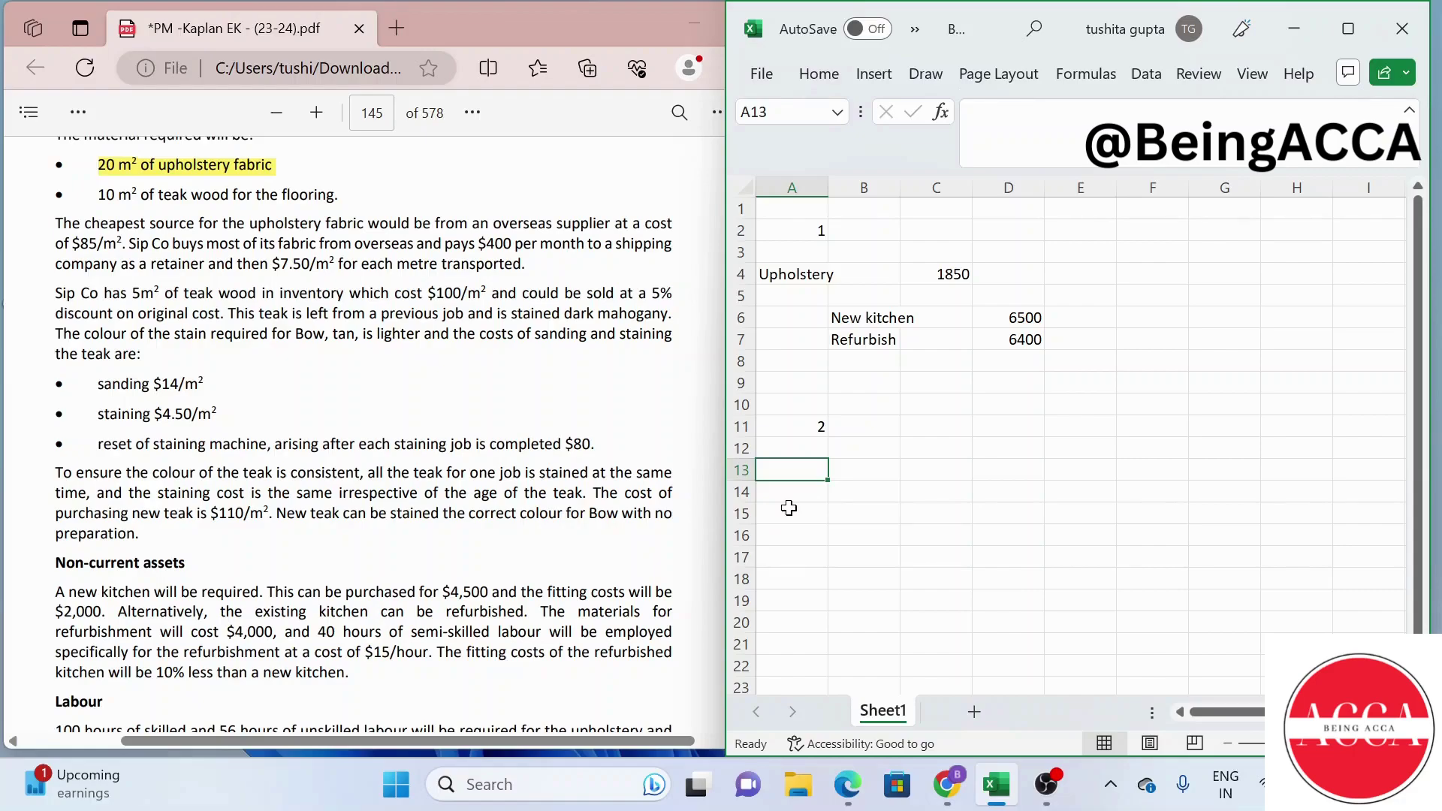
Label A13 "Teak" and enter the required quantity 10 beside it in B13
text(Teak)
key(Tab)
text(2)
key(BackSpace)
text(10)
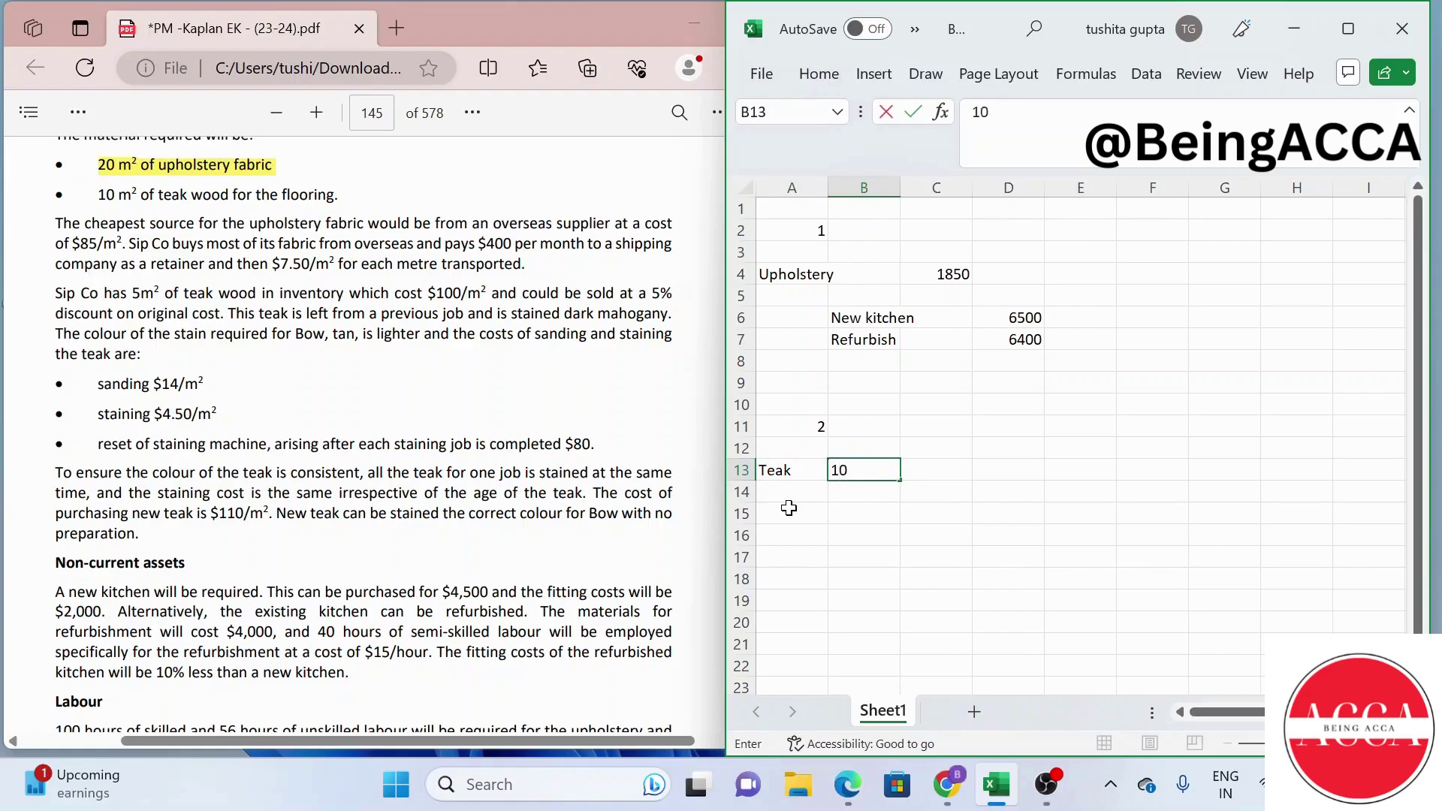
Calculate the cost of the teak already in inventory in D13 with the formula =(95+14)*5
key(Tab)
key(Tab)
text(=)
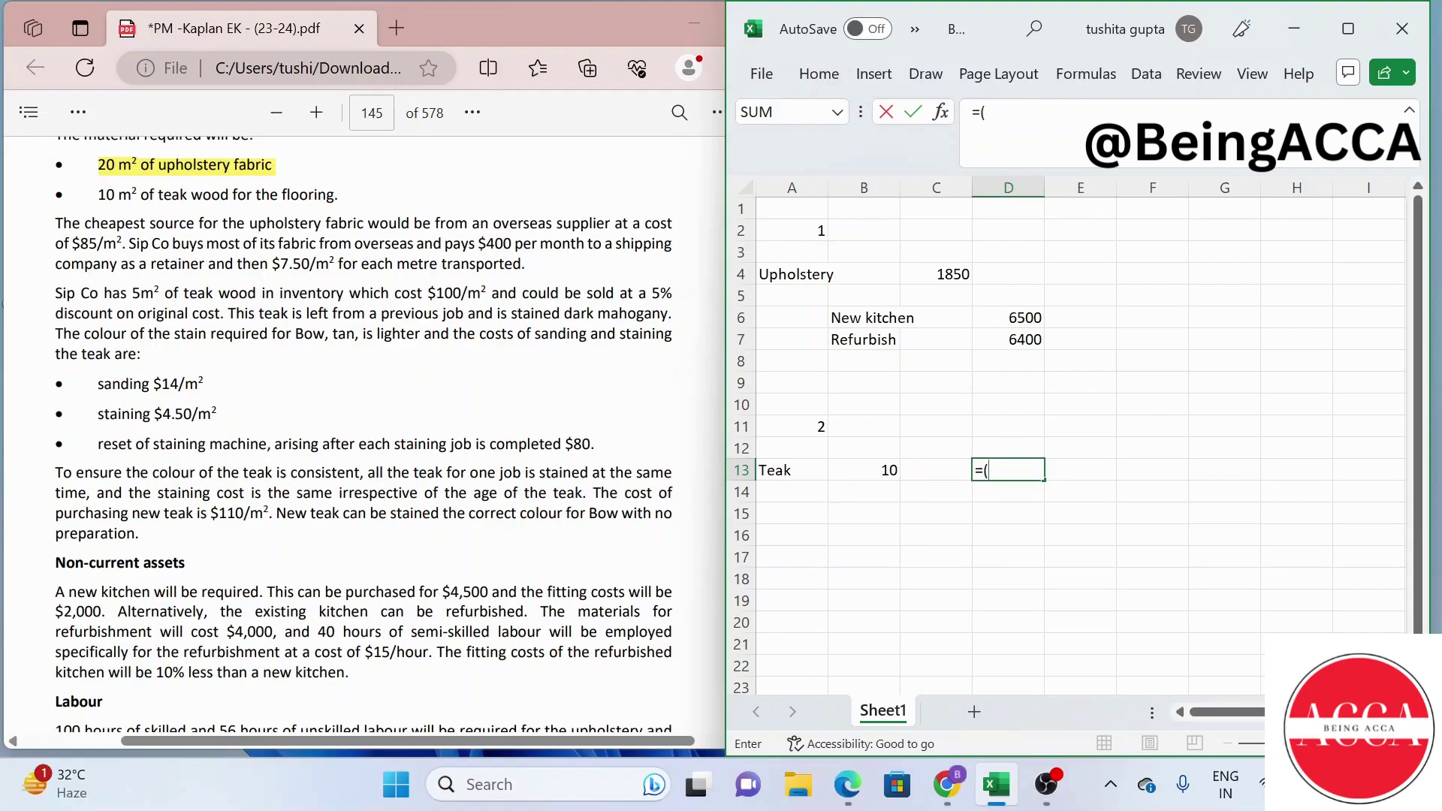
text(95)
text(+14)*5)
key(Return)
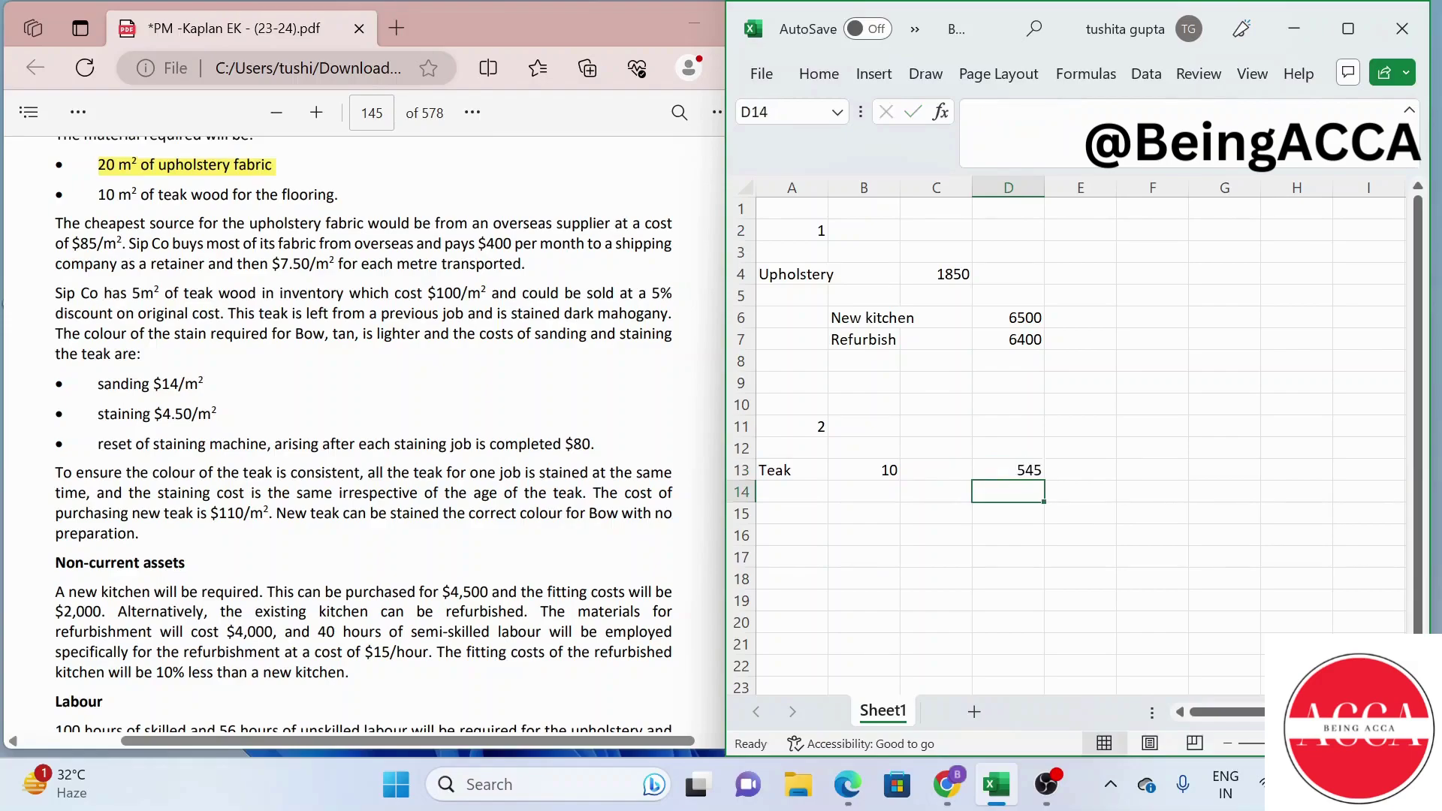
Calculate the new teak purchase in D14 with =5*110 and the staining cost in D15 with =10*4.5
text(=)
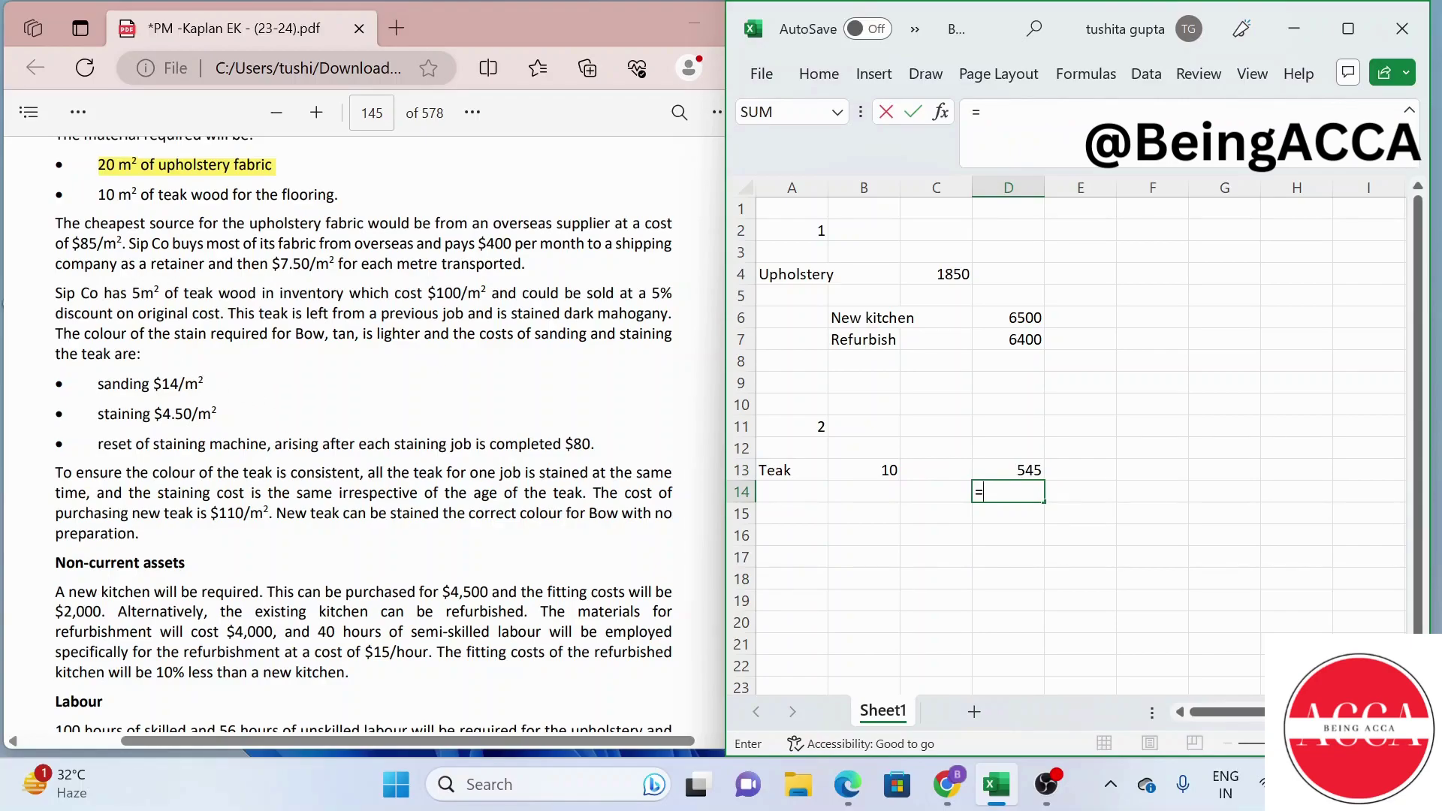
text(5*110)
key(Return)
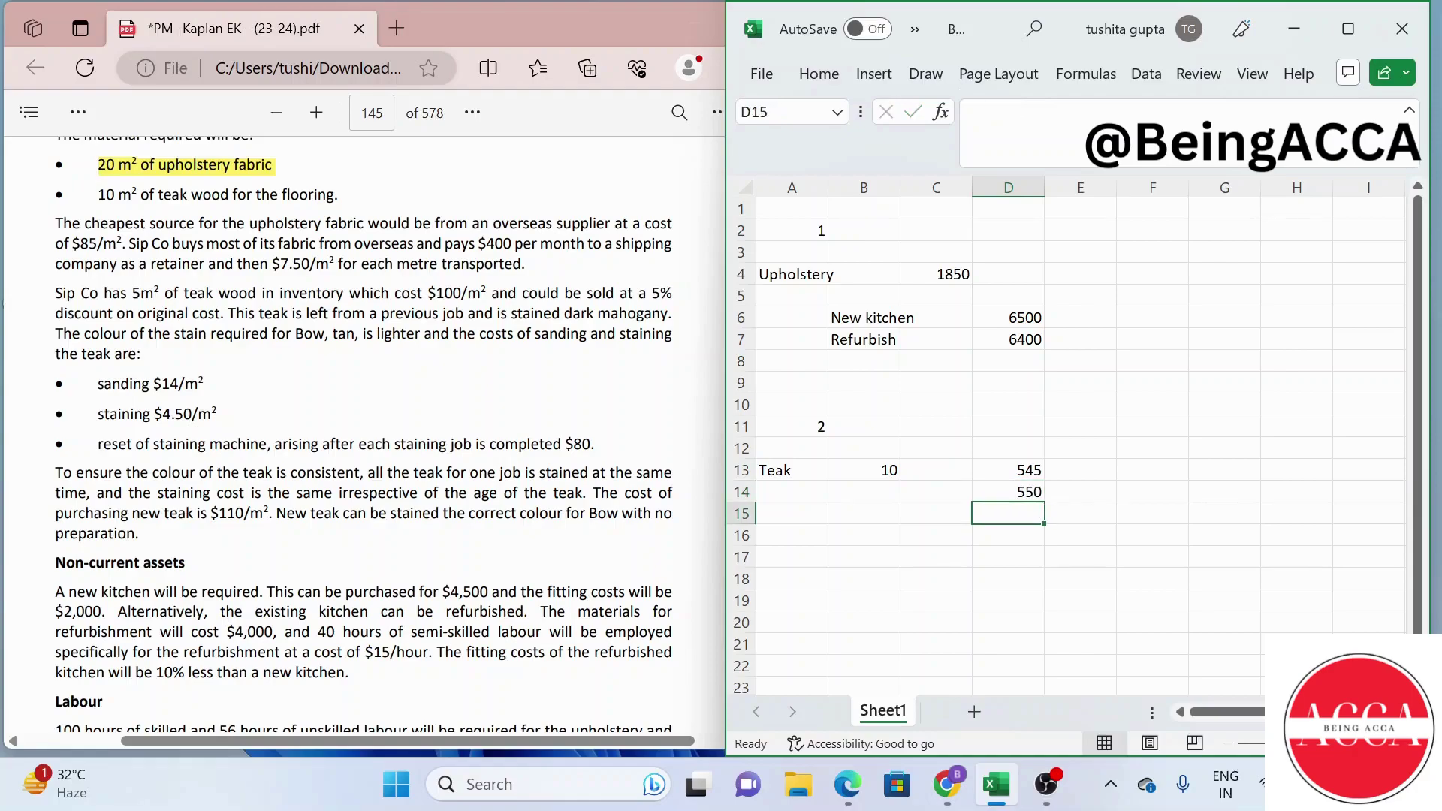
text(=)
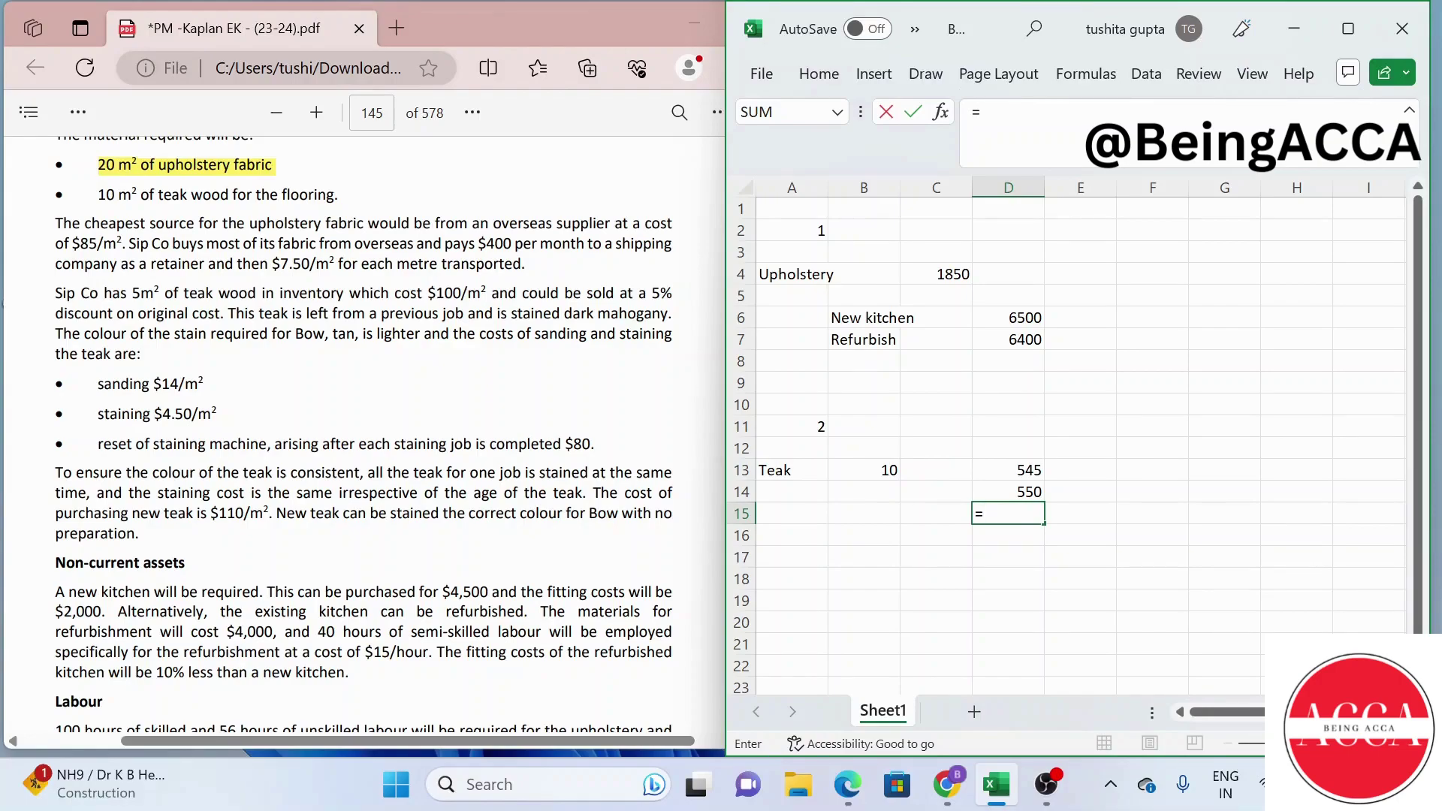
text(10*4.5)
key(Return)
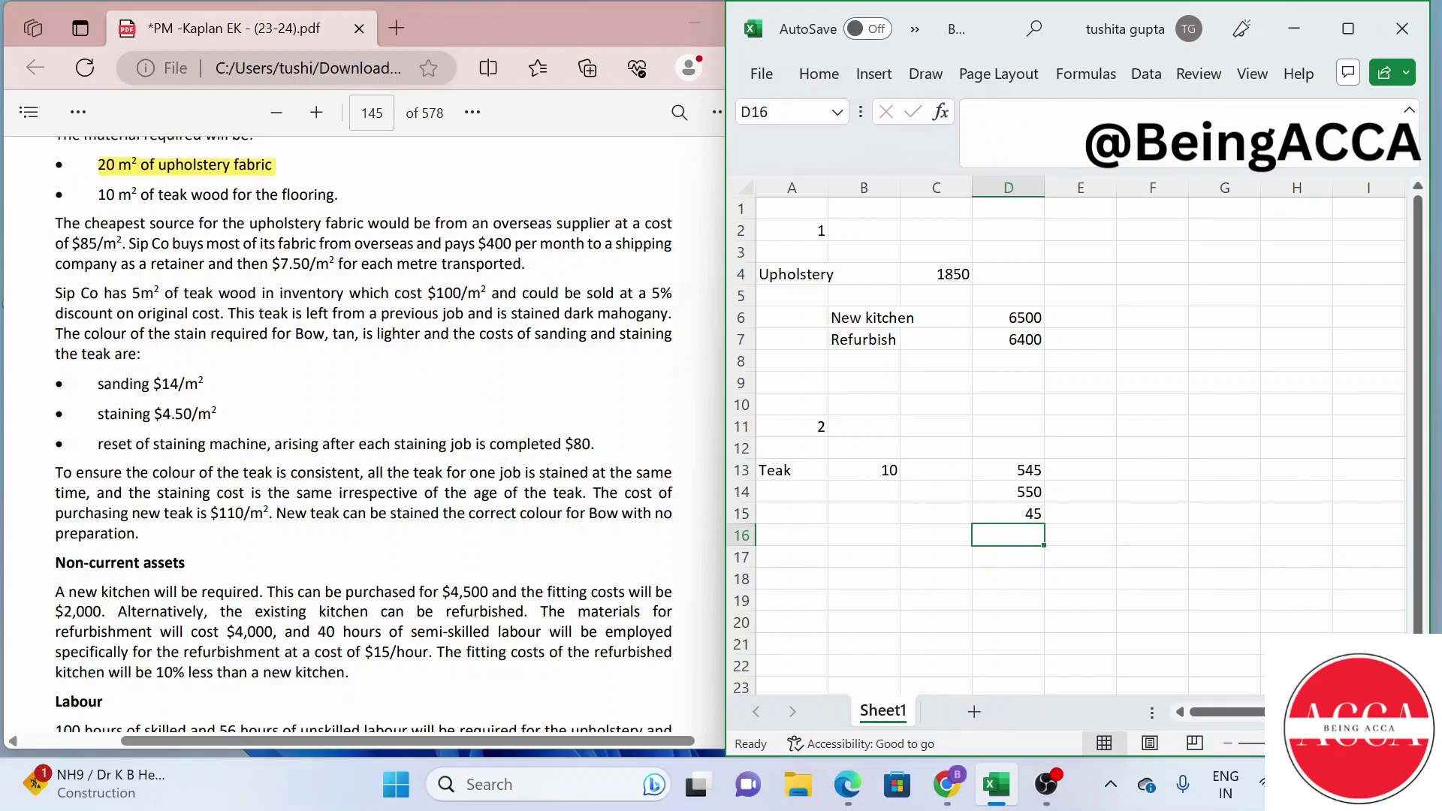
Enter the machine reset cost of 80 in D16 and total D13 to D16 in D17 with a SUM formula
text(=)
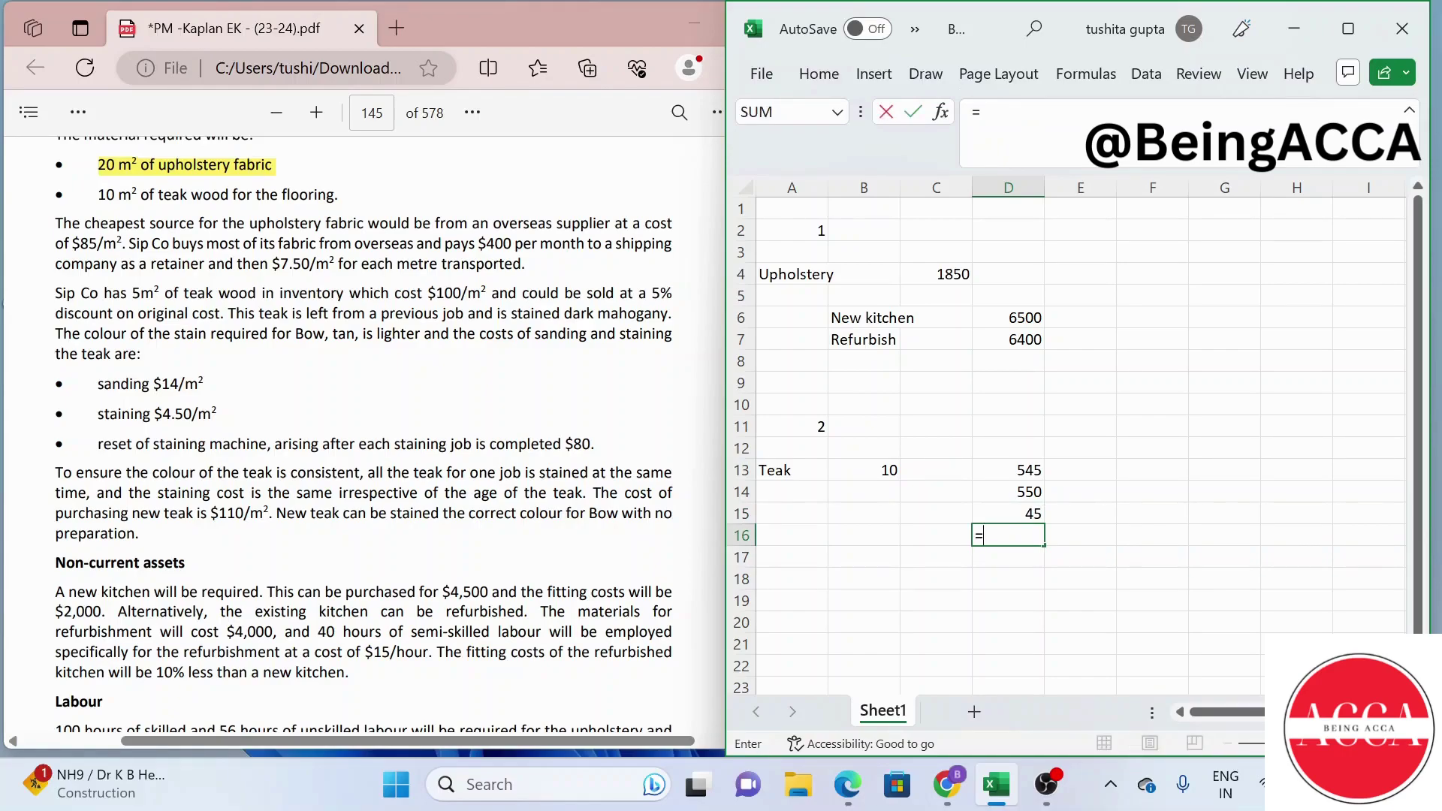
text(80)
key(Return)
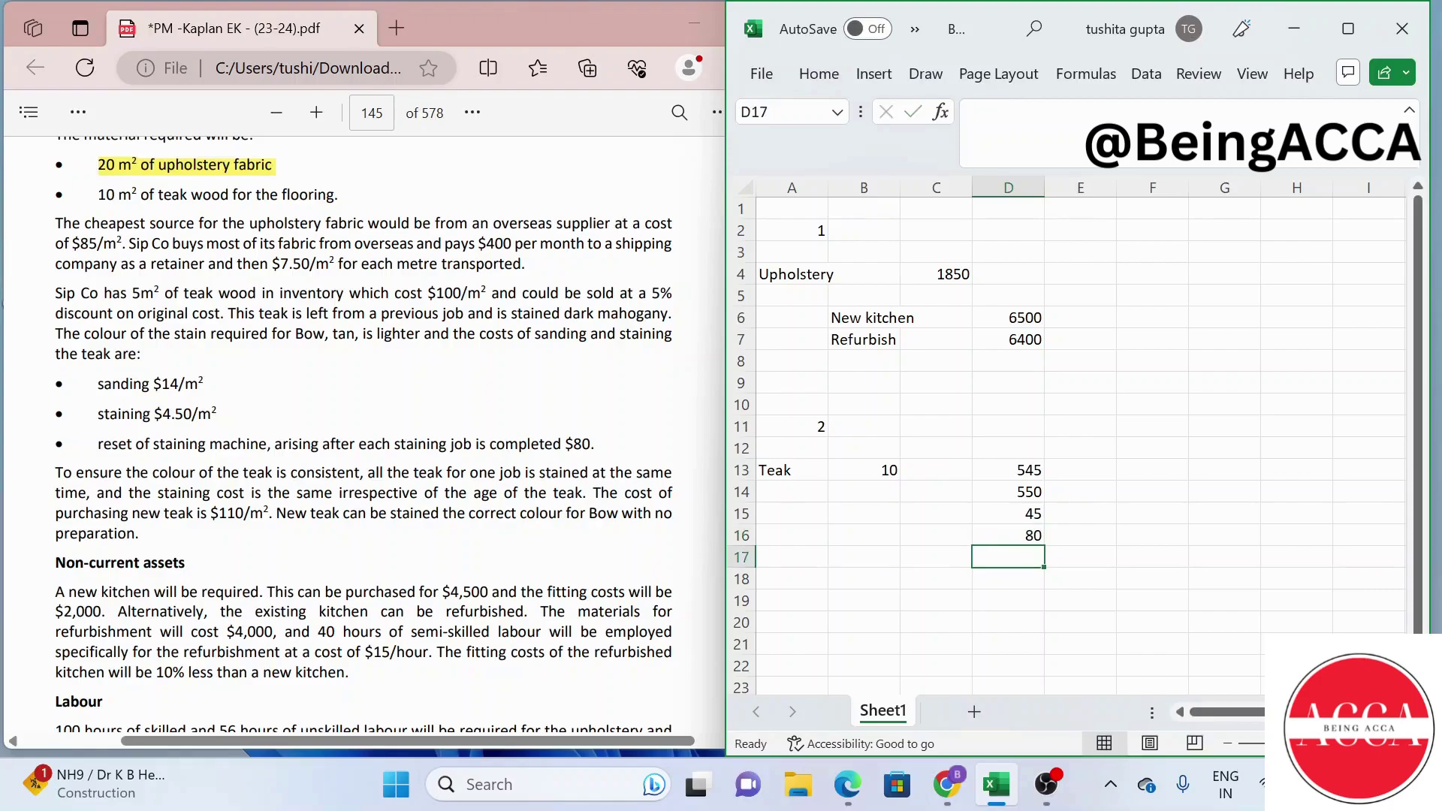
text(=sum()
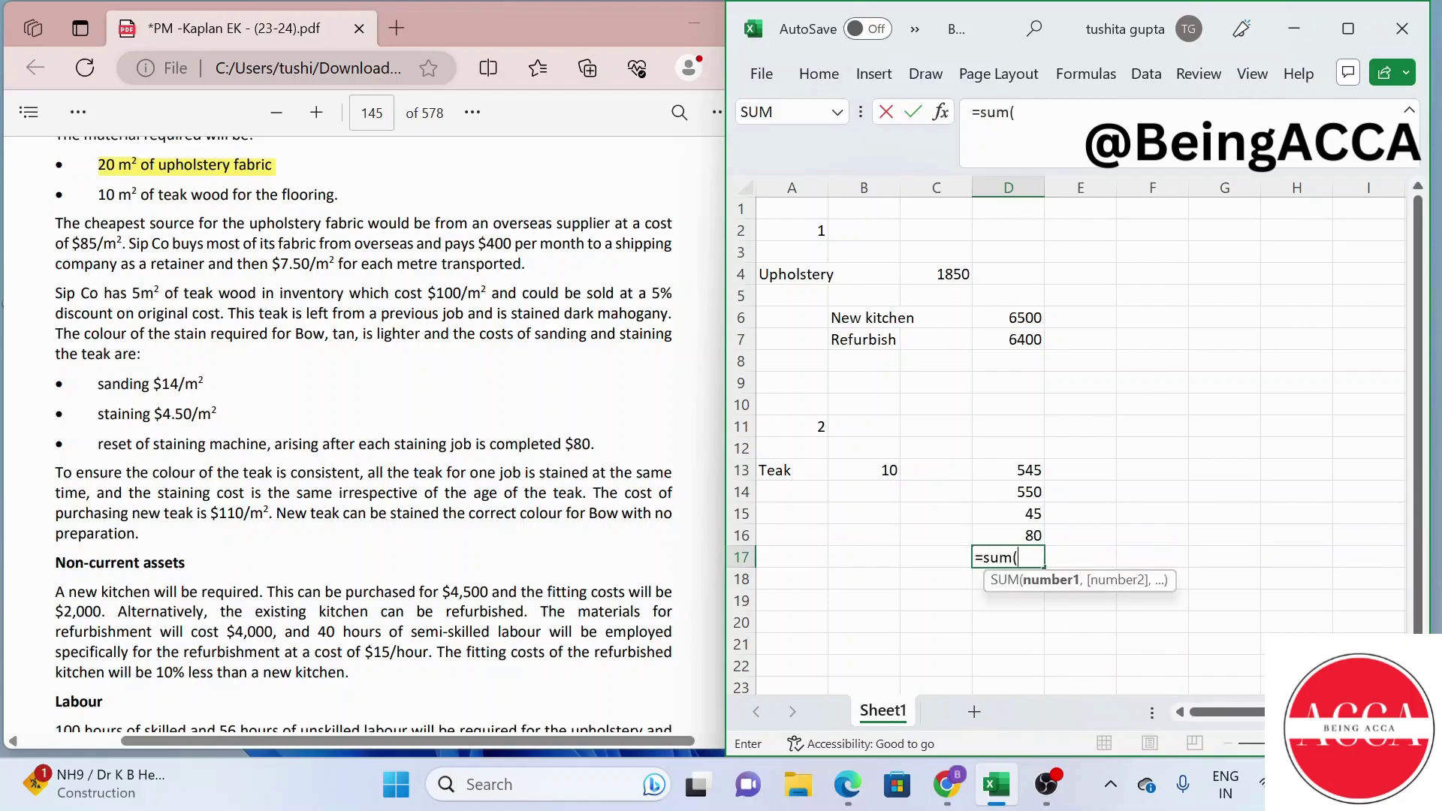
drag(1026, 470, 1026, 535)
key(Return)
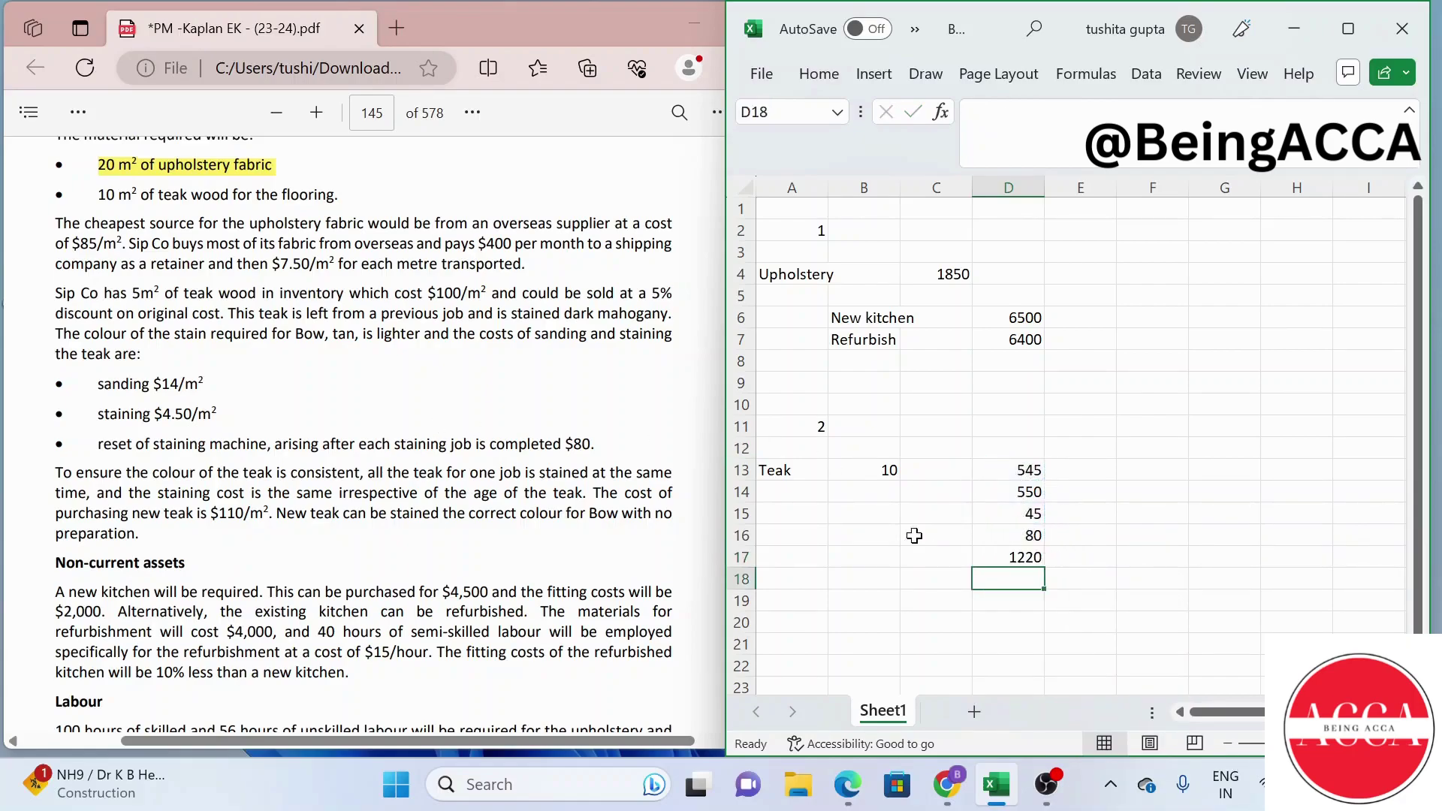
Switch to the PDF in Edge and highlight option A, $1,220, as the teak wood answer of question 2
click(484, 515)
scroll(484, 516, down, 10)
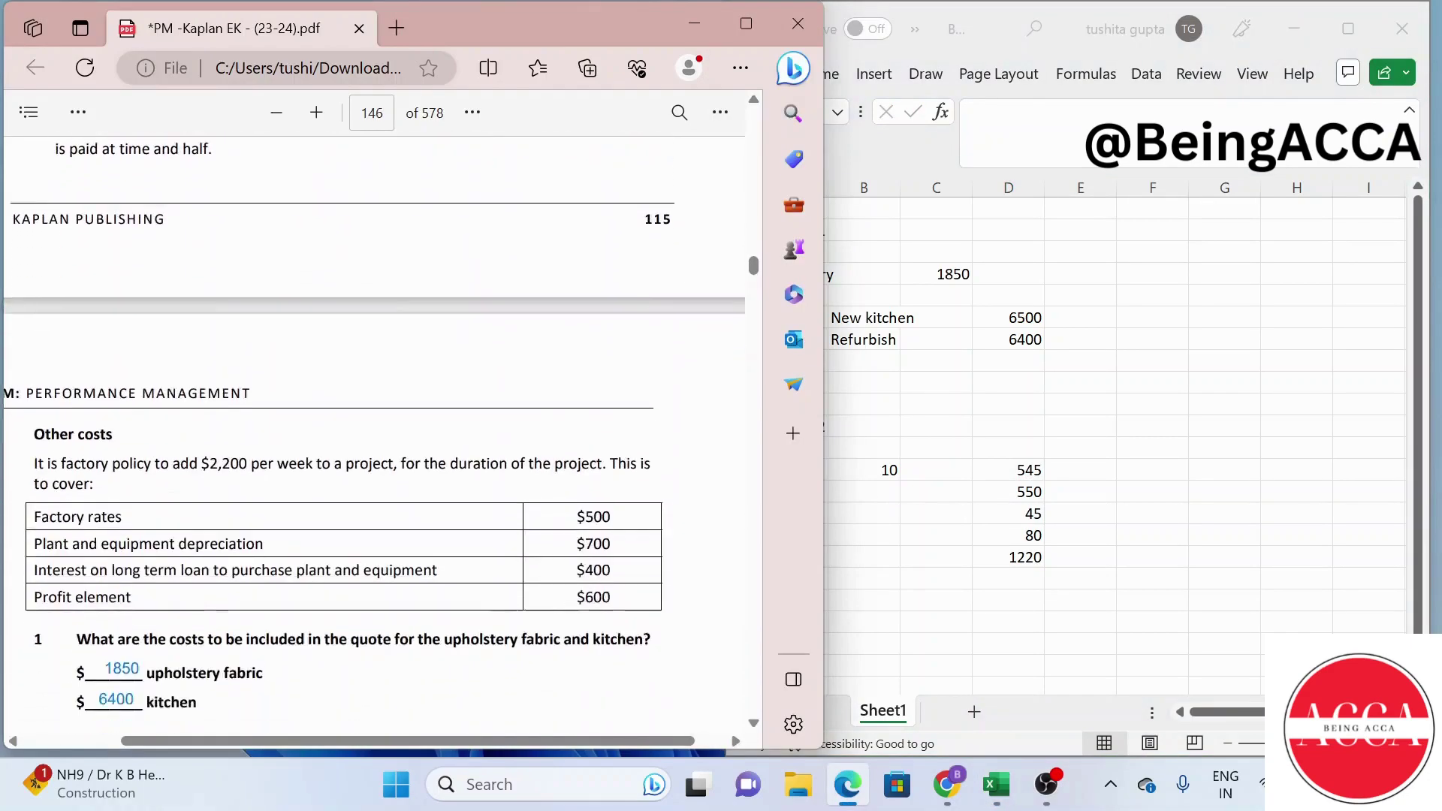
drag(118, 432, 177, 437)
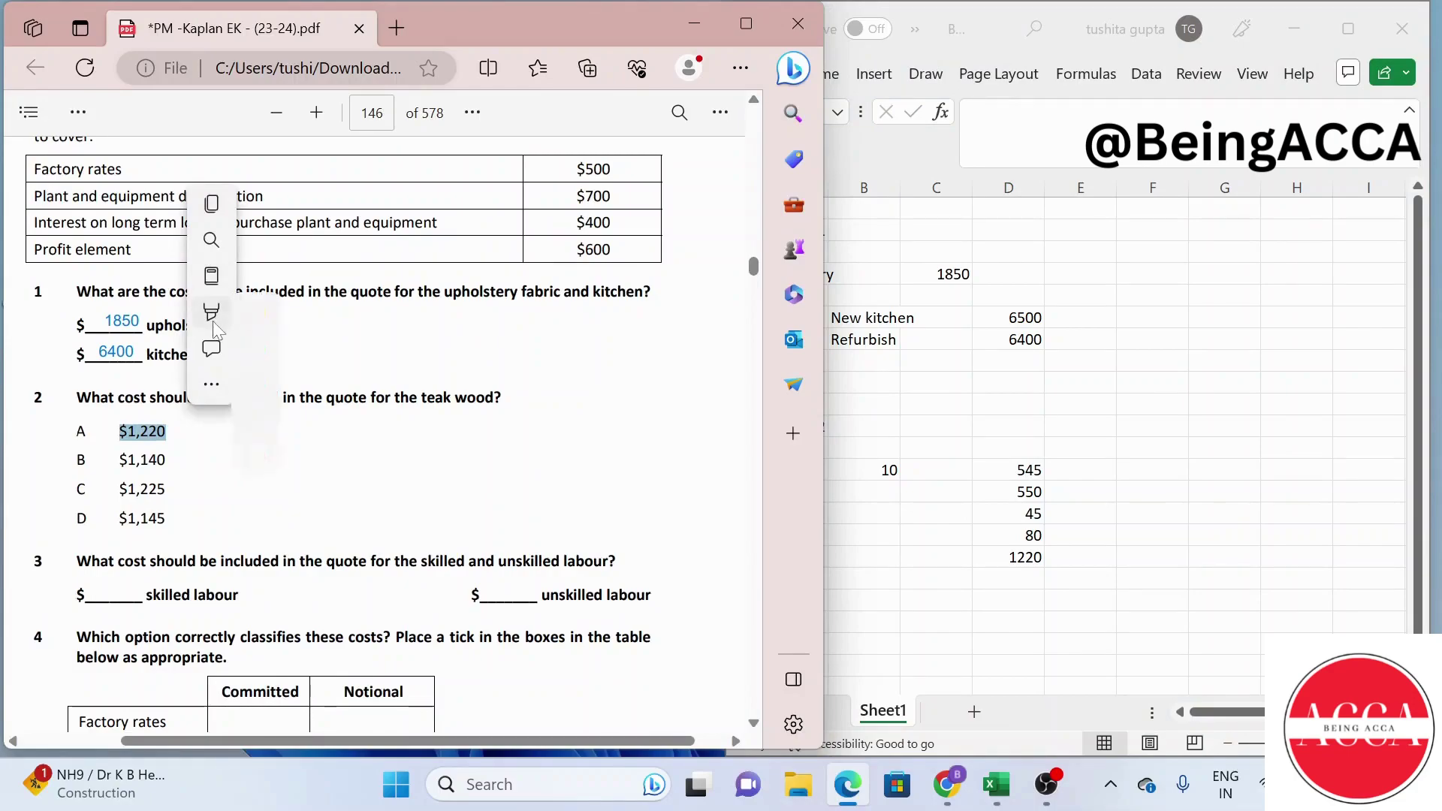
click(254, 314)
Back in the Excel sheet, enter the question number 3 in A20 and the label "Skilled" in A21
scroll(425, 440, down, 3)
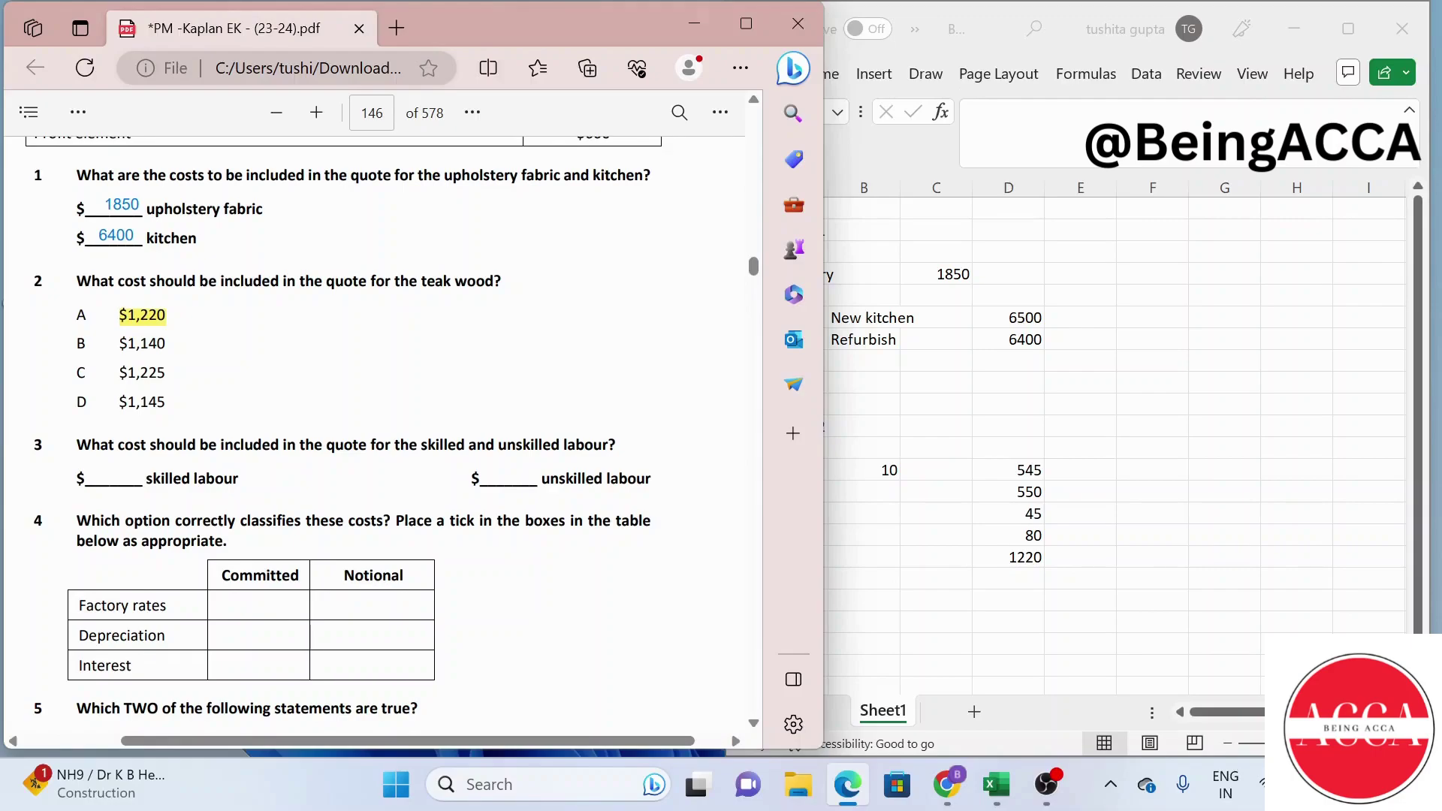
scroll(374, 436, up, 10)
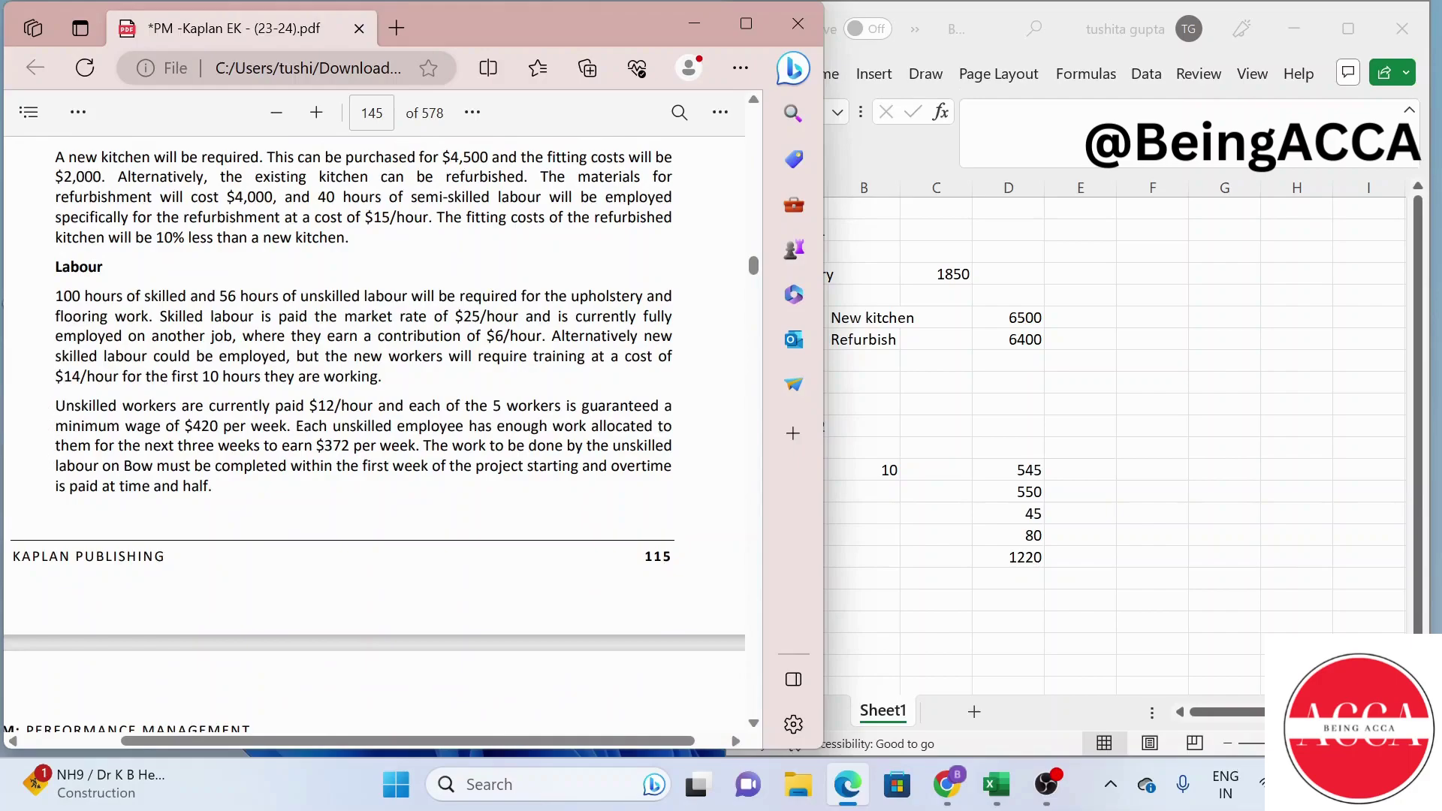
click(940, 575)
click(818, 618)
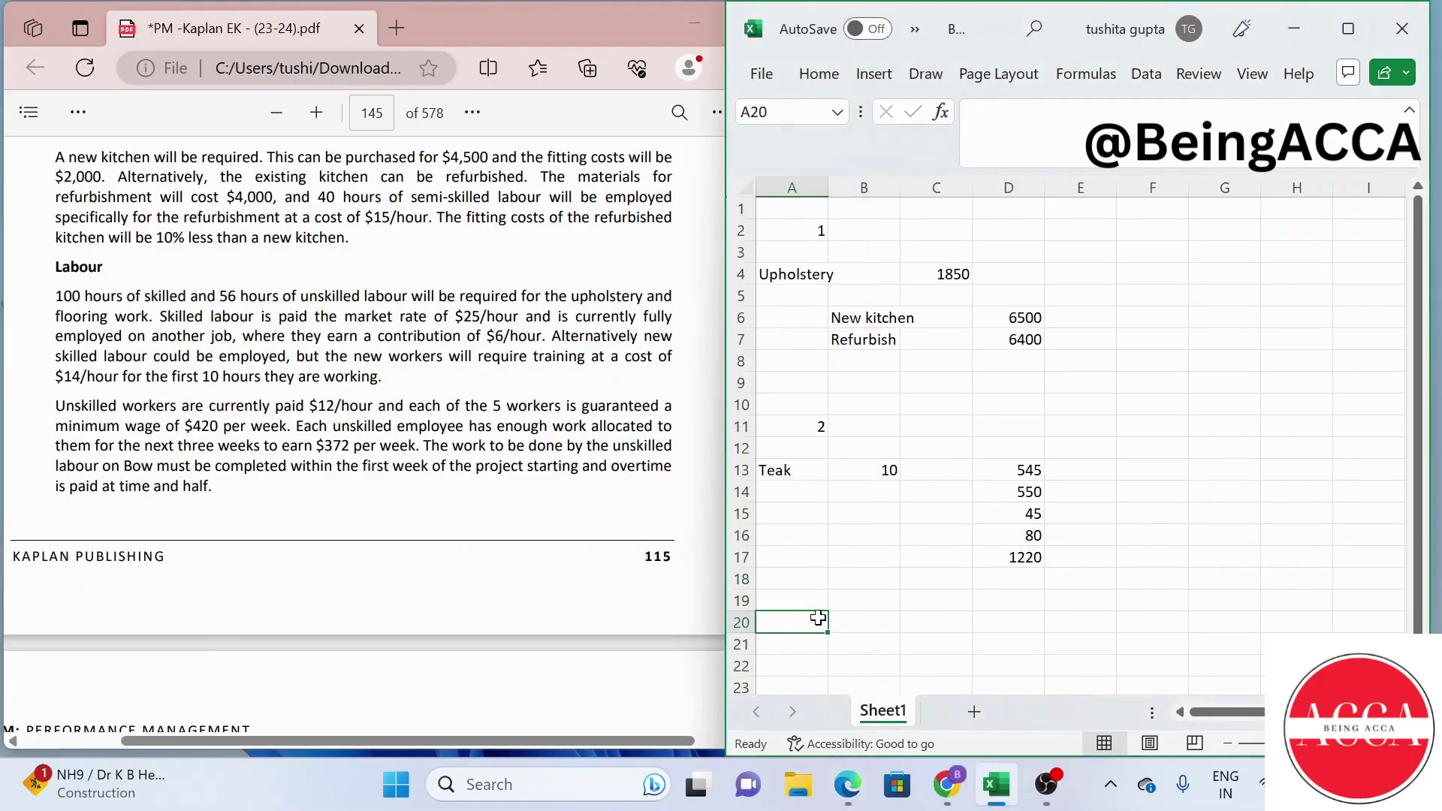
key(Down)
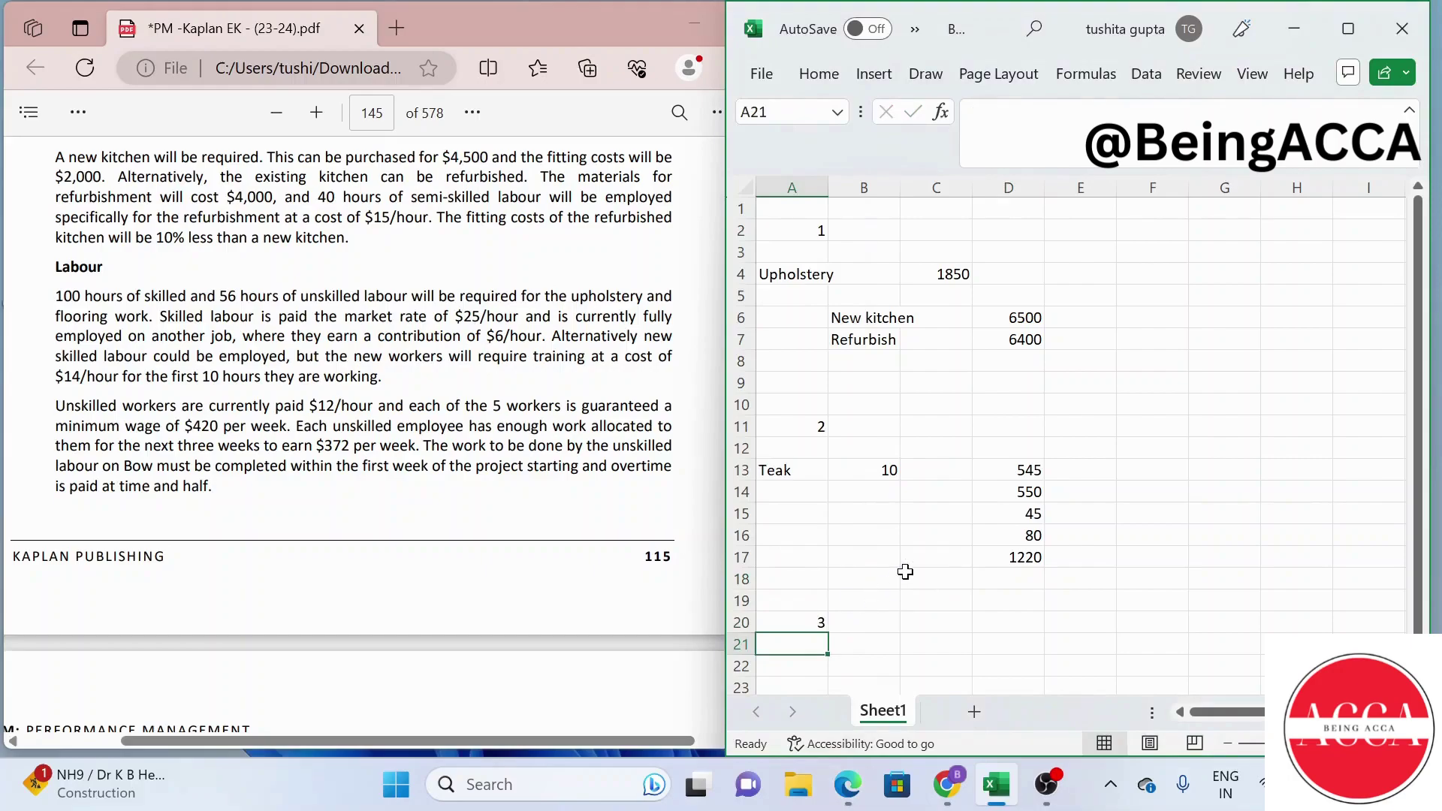
scroll(930, 451, down, 2)
text(Skilled)
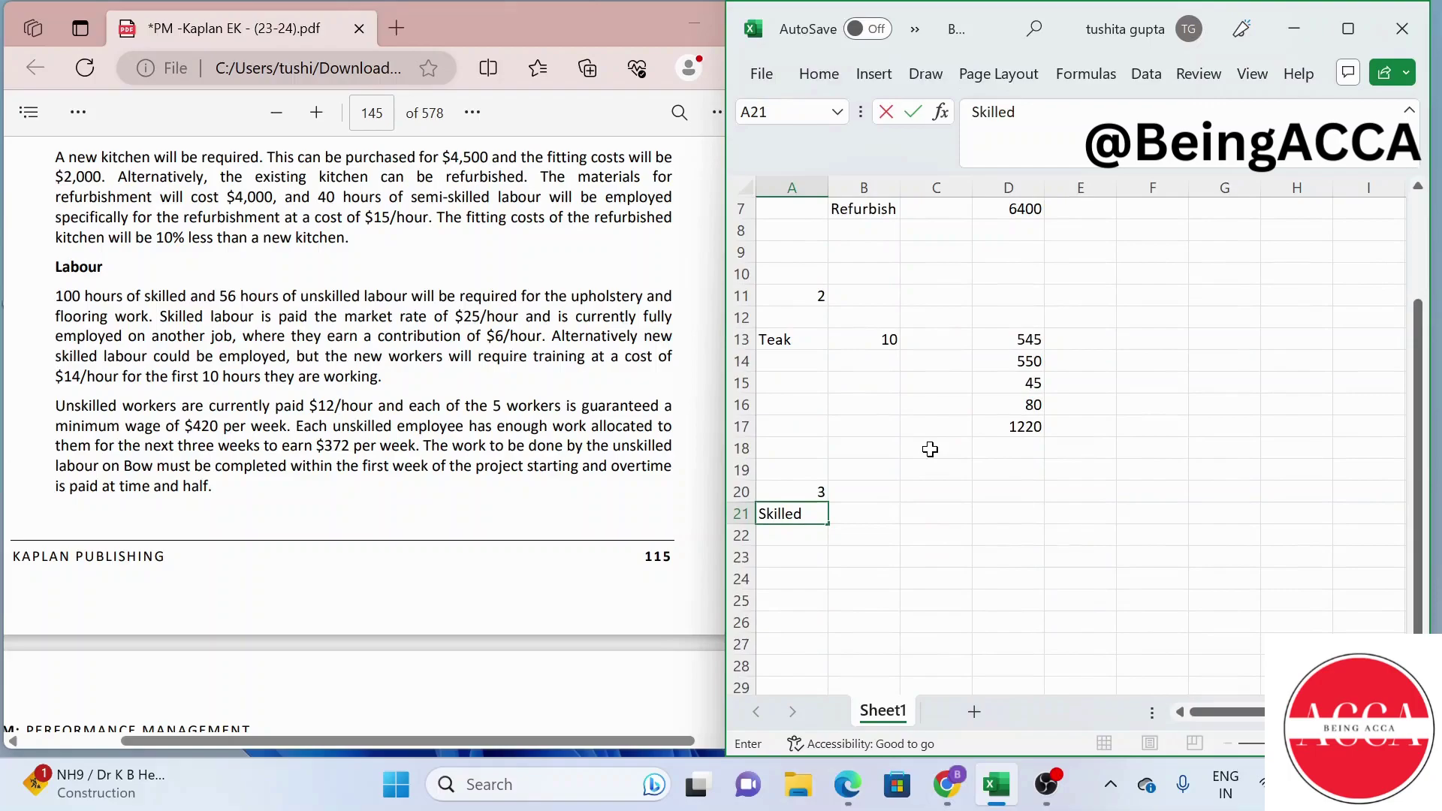
key(Tab)
key(Tab)
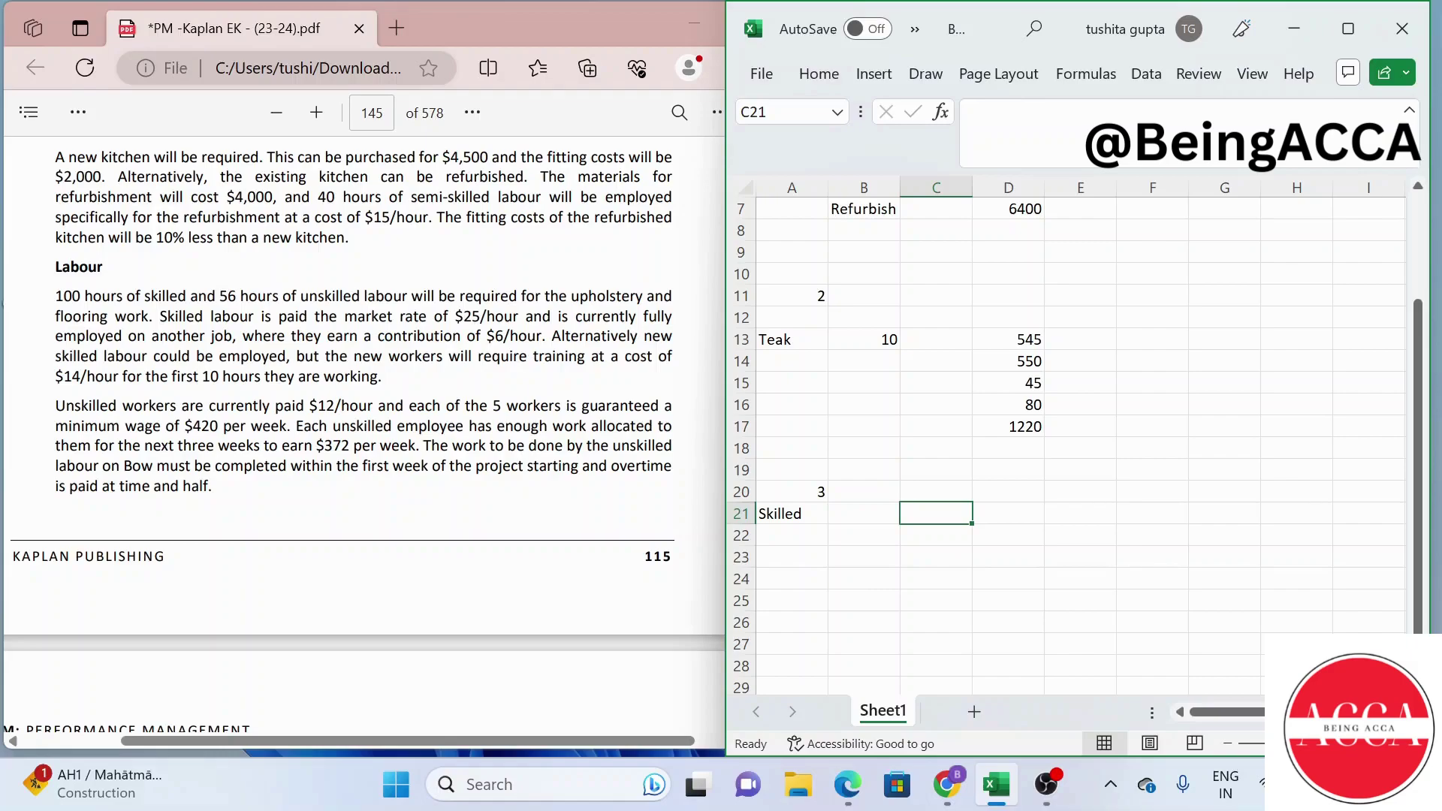
Calculate the existing skilled labour cost in C21 with =(25+6)*100 and label it "Existing" in D21
text(=)
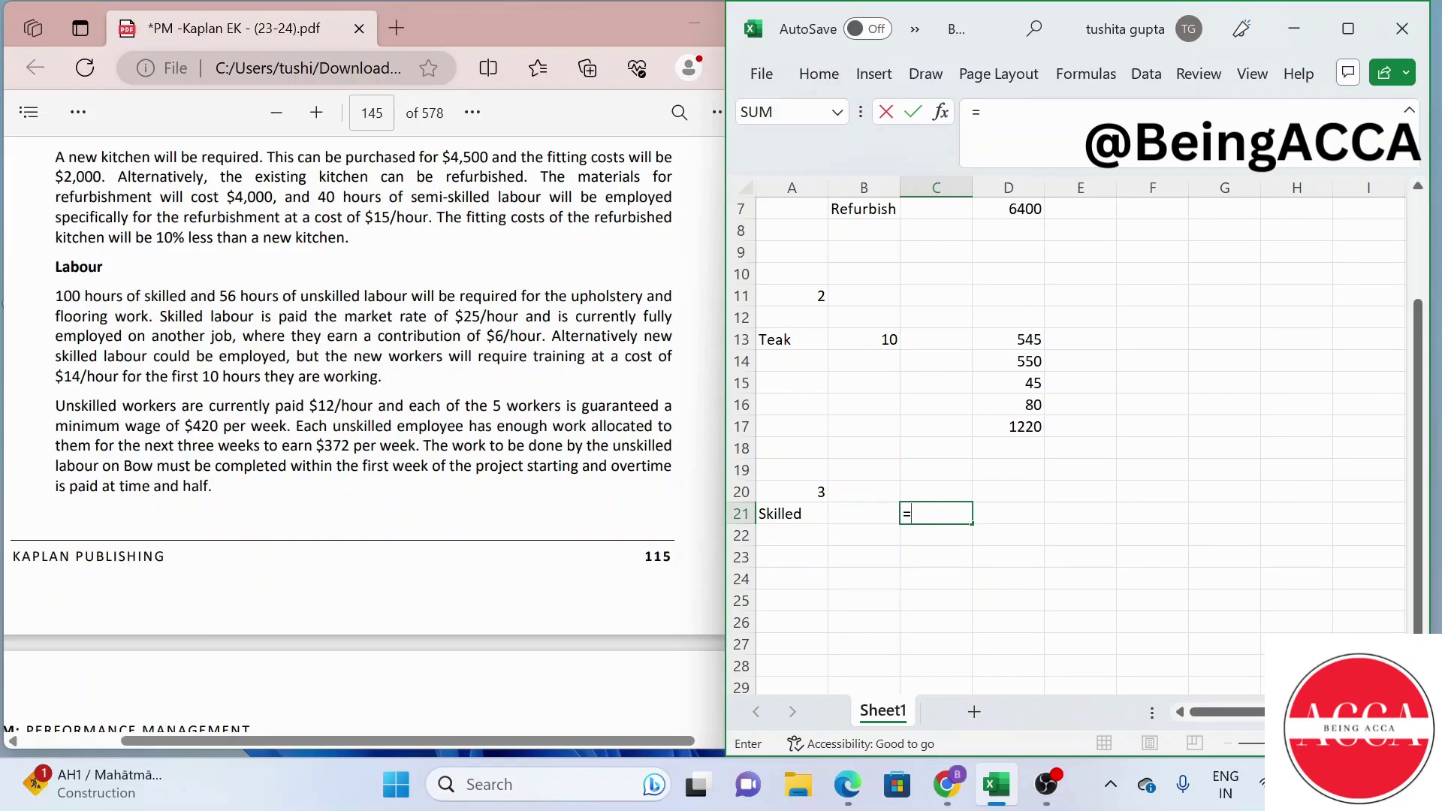
text((25+6)*100)
key(Return)
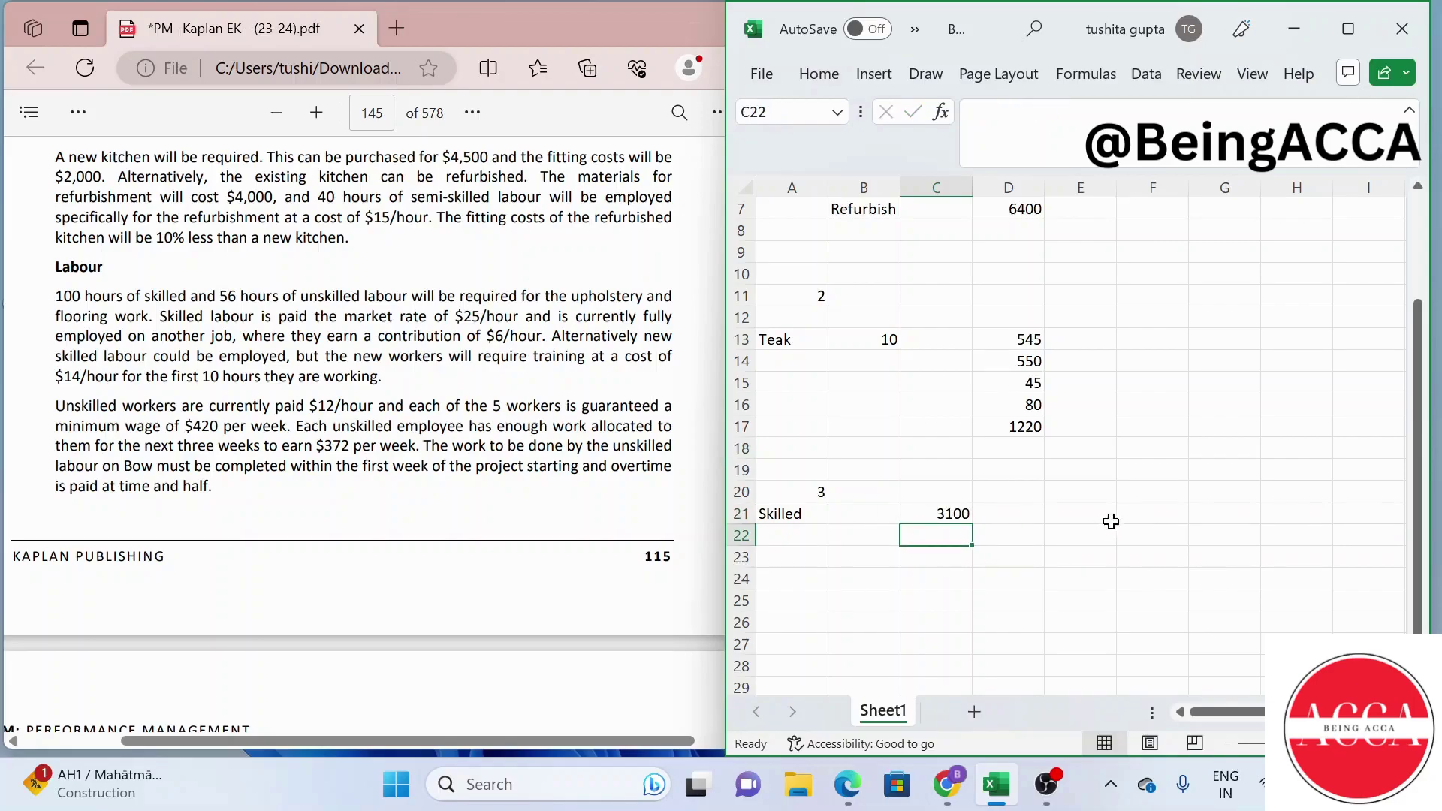
click(1026, 511)
text(Exi)
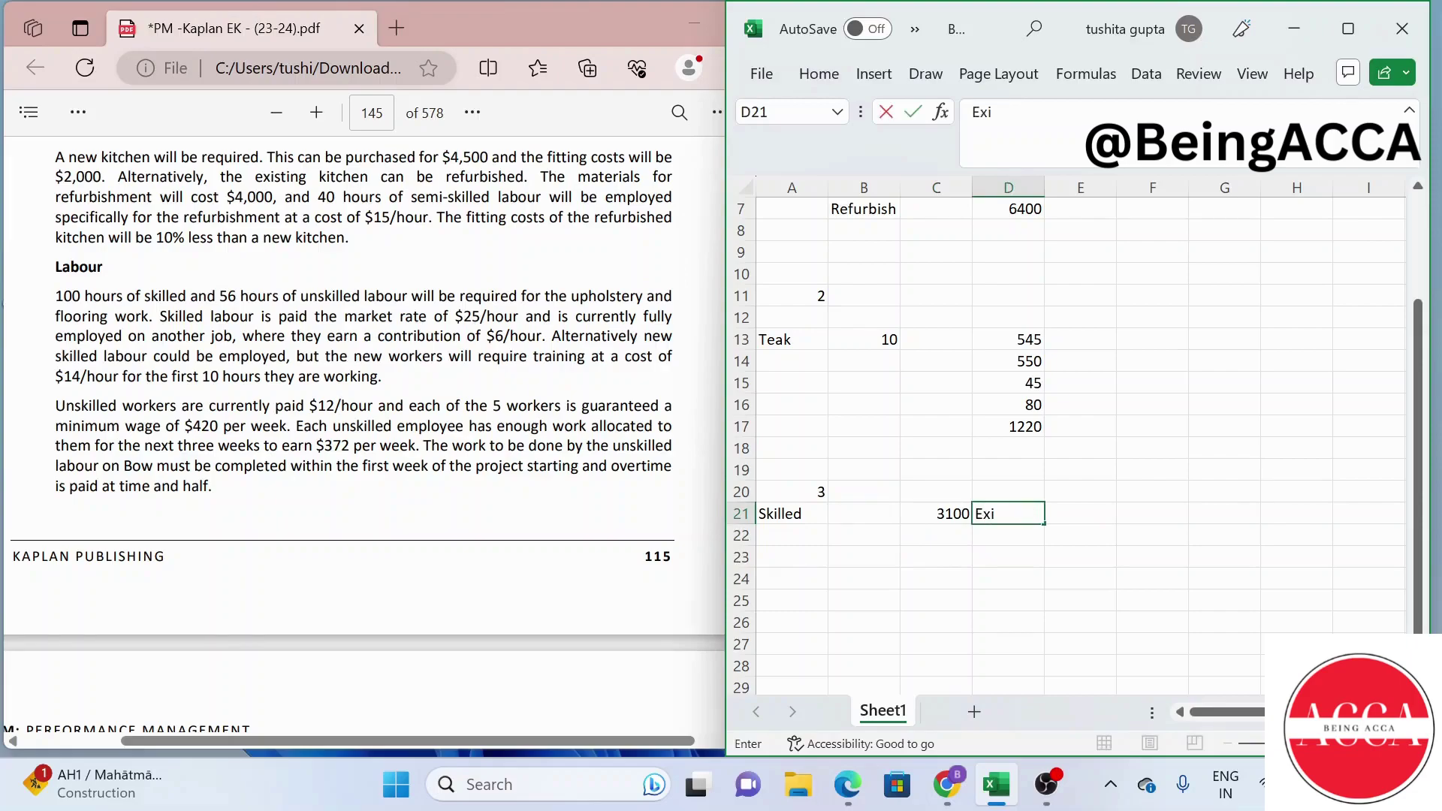
text(sting)
key(Return)
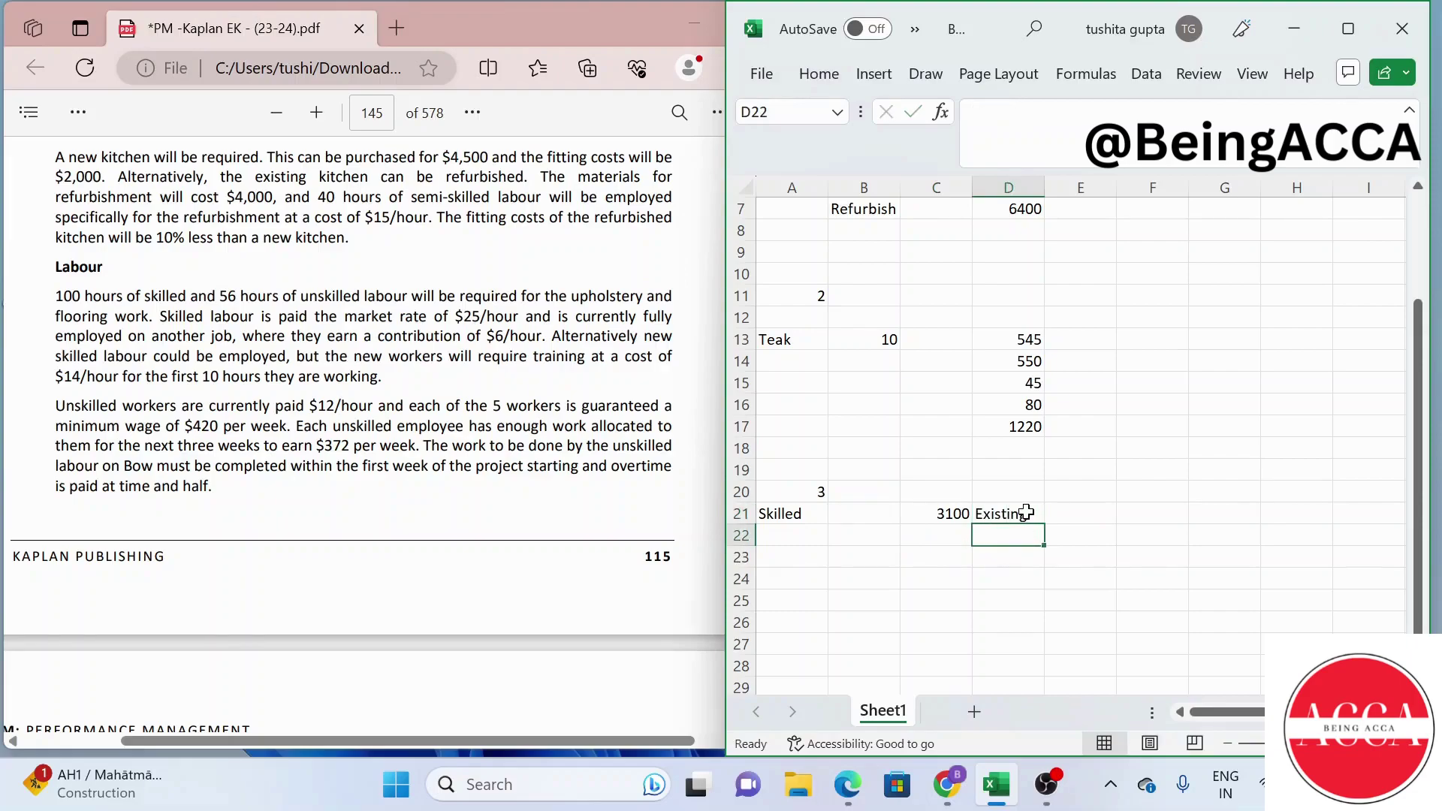
Enter the label "New" in D22 and calculate the new skilled labour cost in C22 with =(100*25)+(14*10)
text(New)
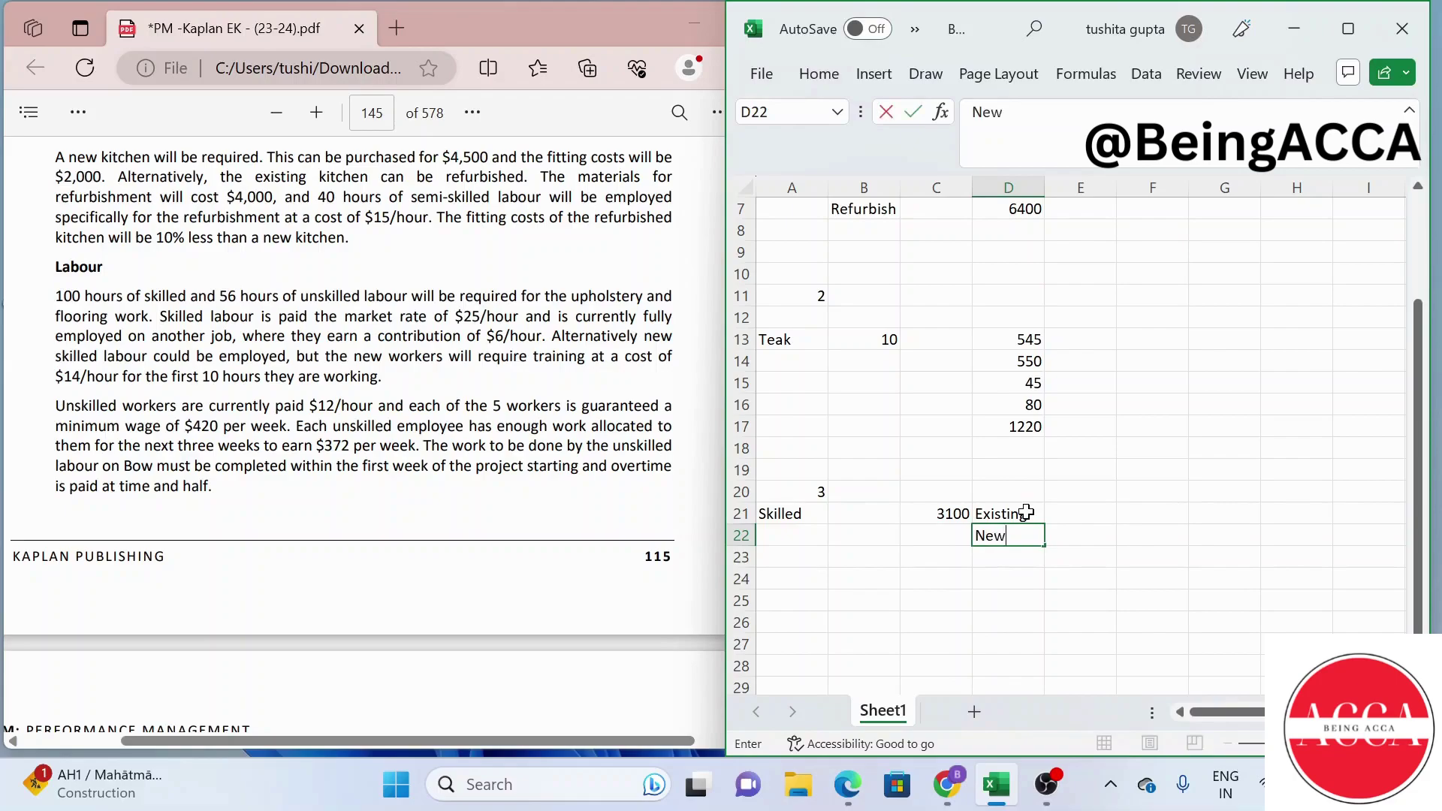
key(Left)
text(=)
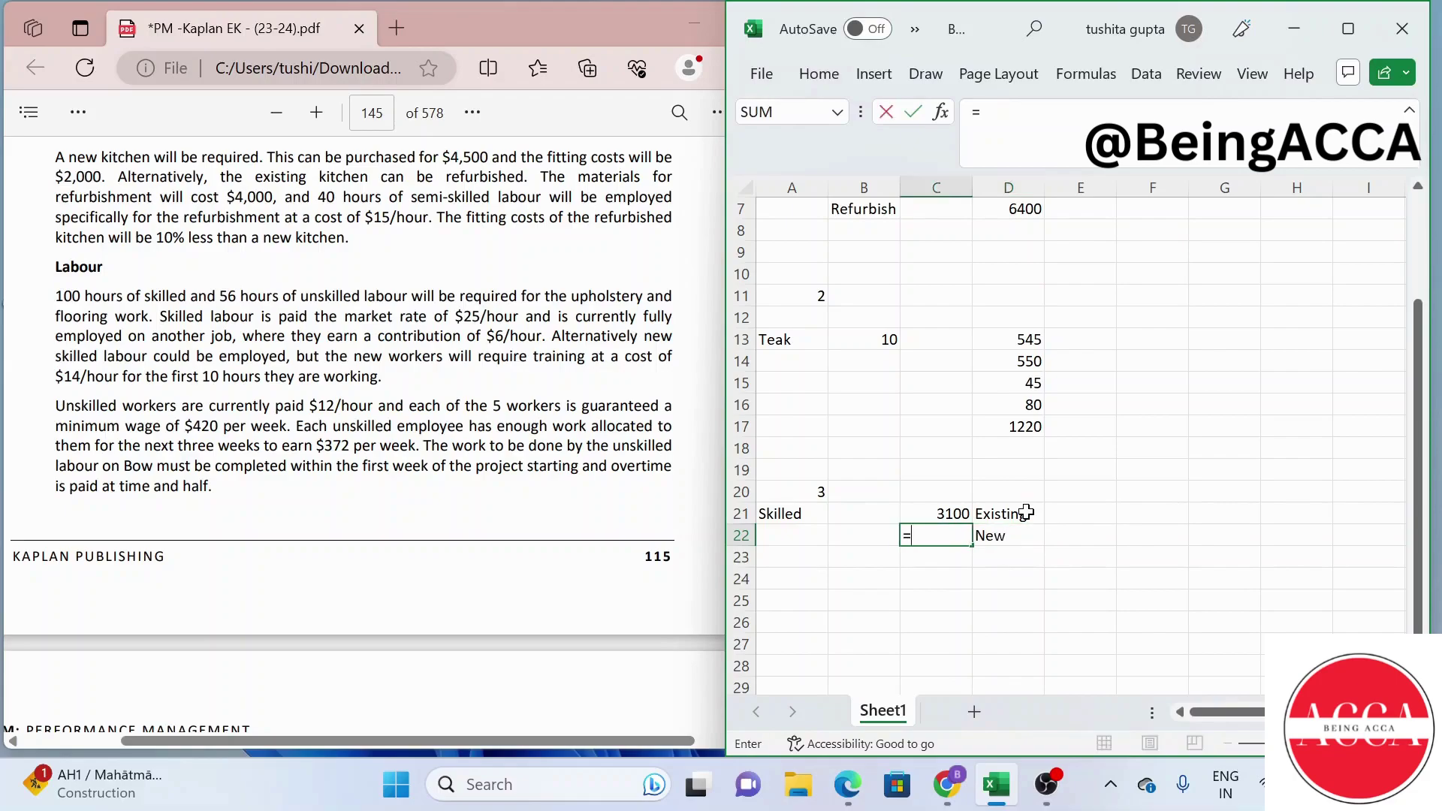
text((100*)
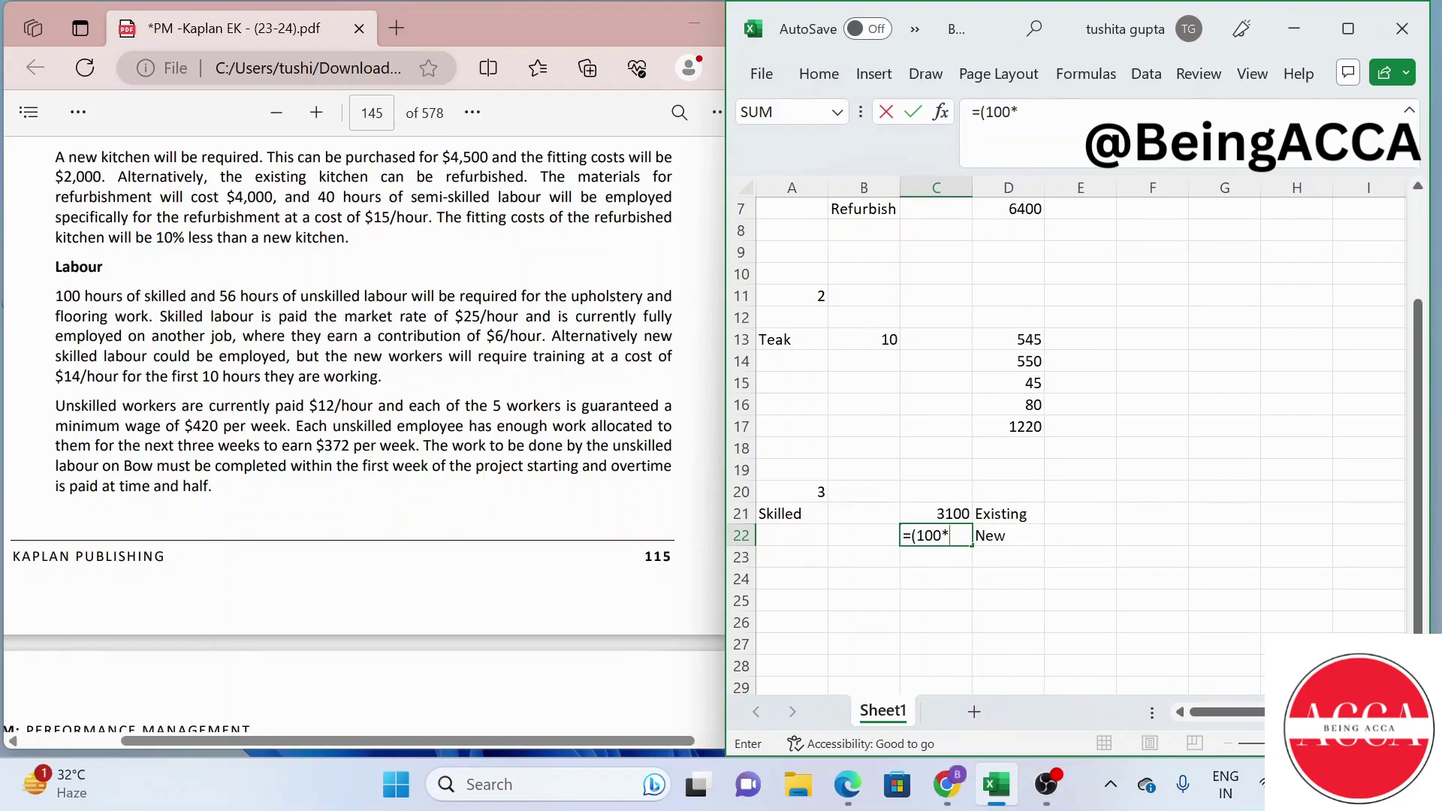
text(25)+(14*10)
key(Return)
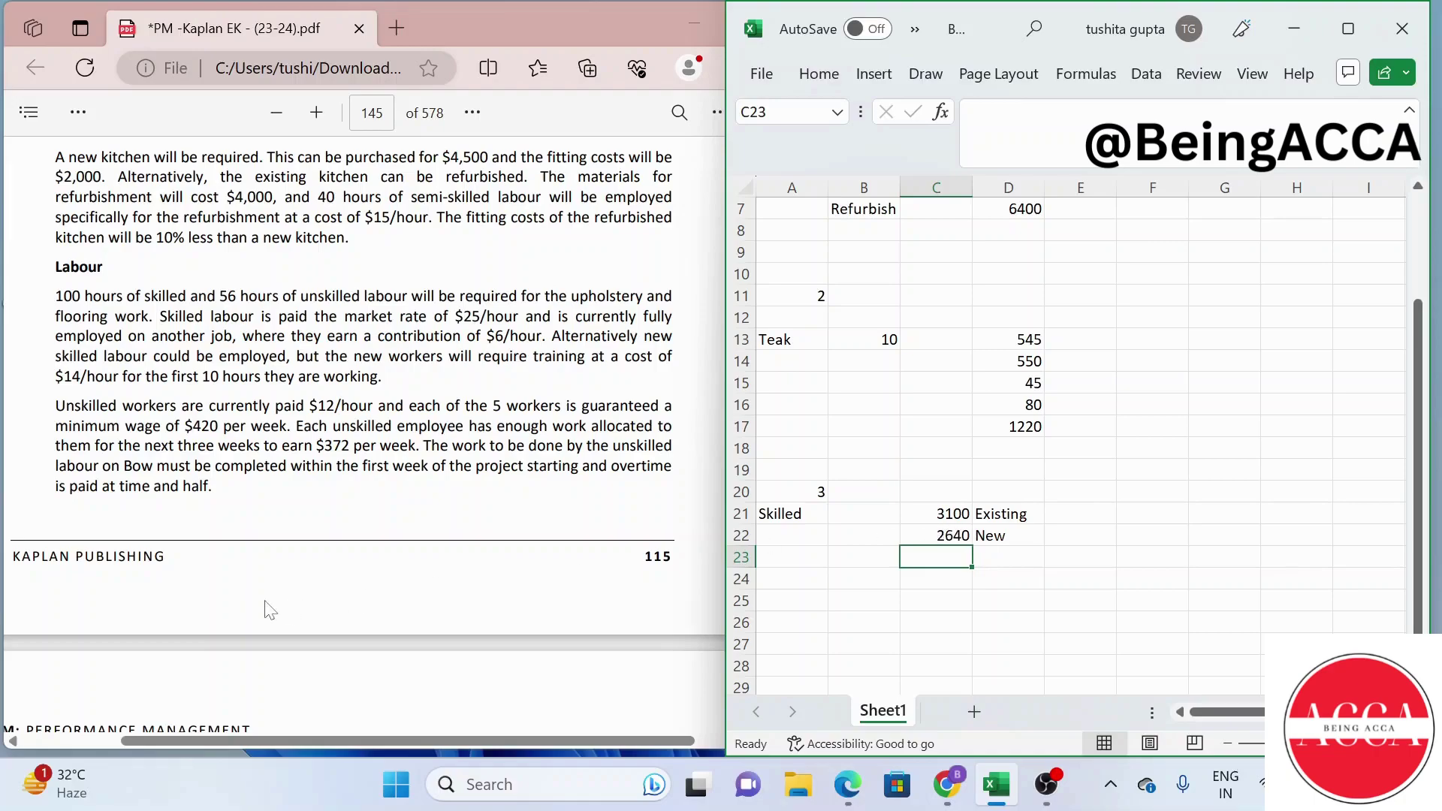
Switch to the PDF in Edge and add the text 2640 on the skilled labour blank of question 3
scroll(269, 610, down, 4)
scroll(269, 610, down, 6)
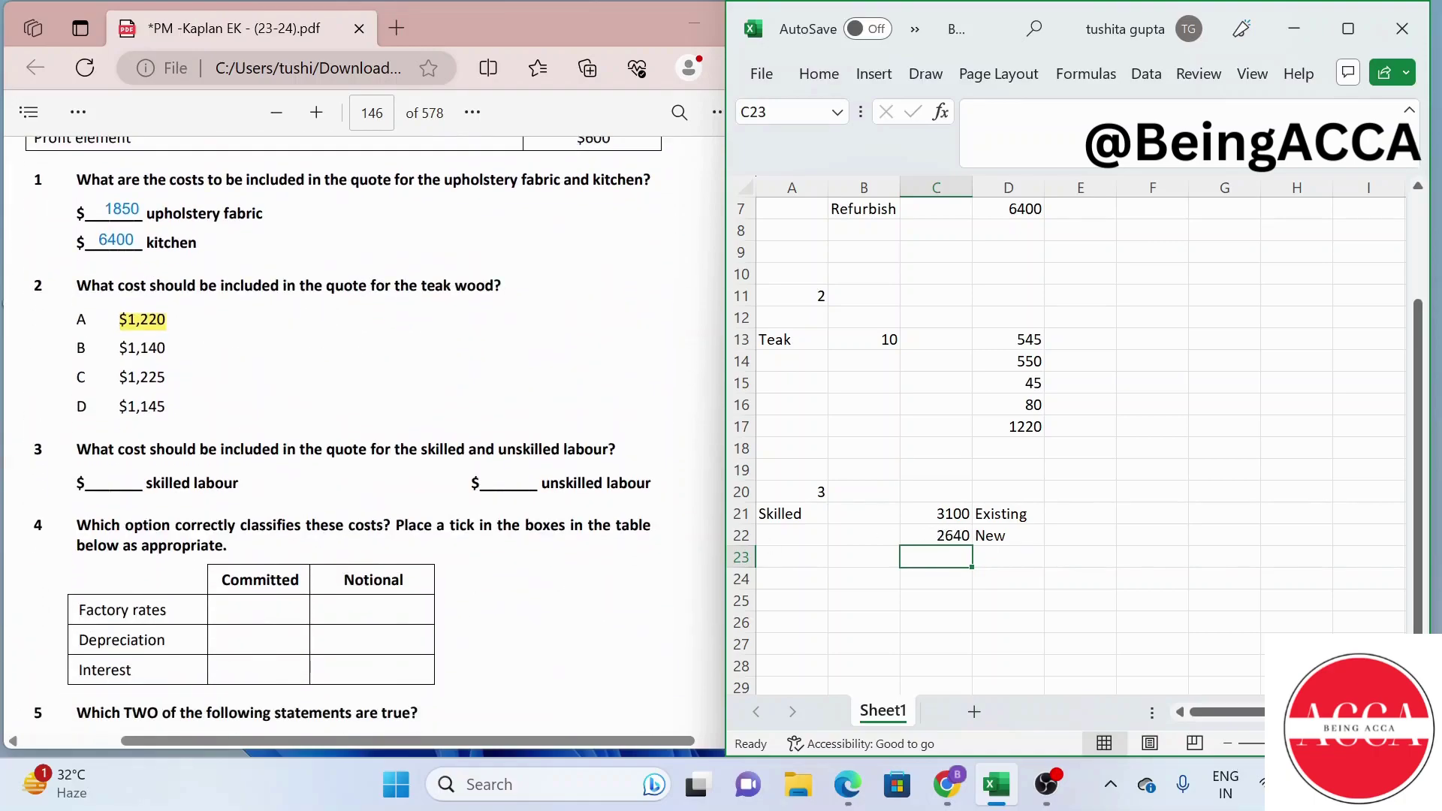
click(78, 113)
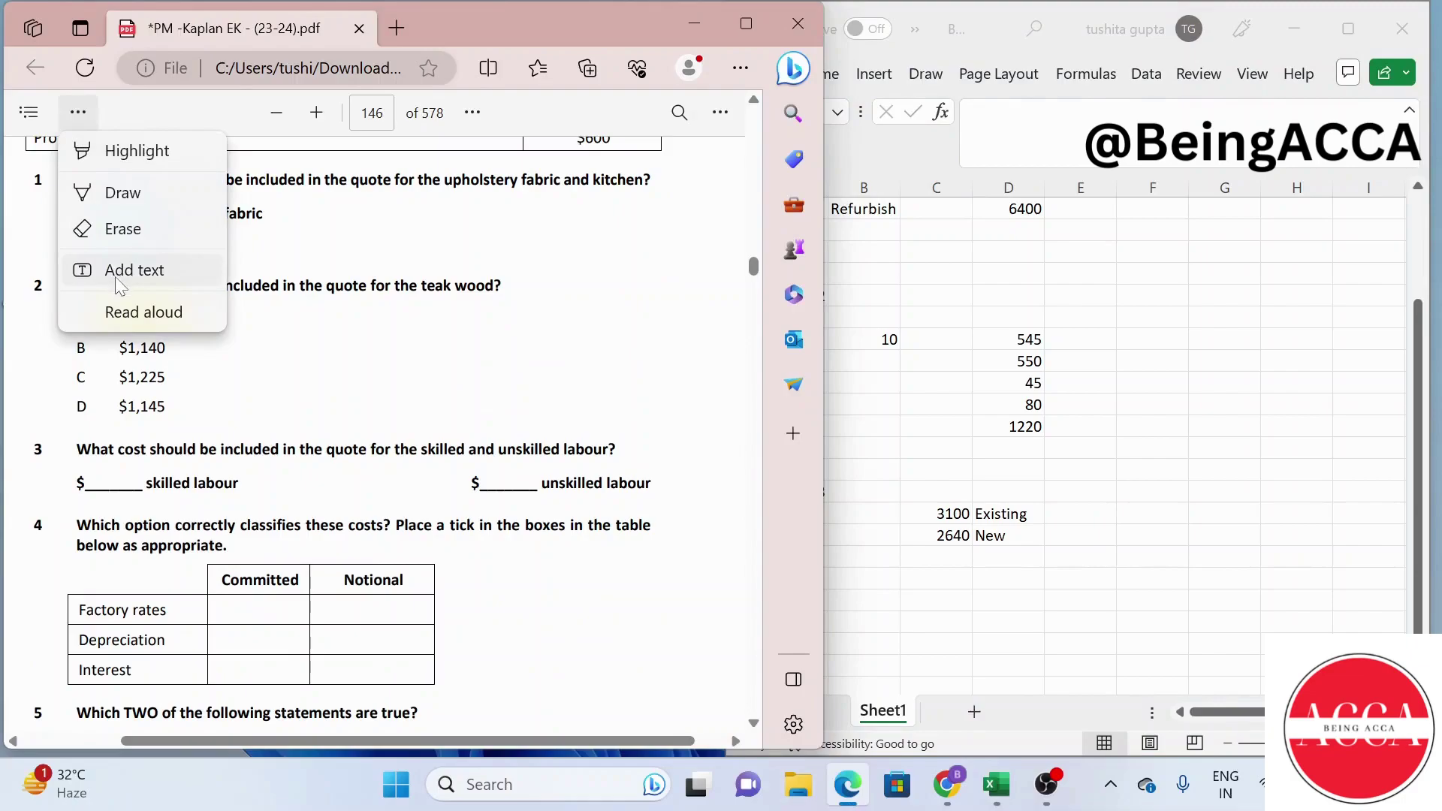
click(117, 272)
click(87, 473)
click(92, 473)
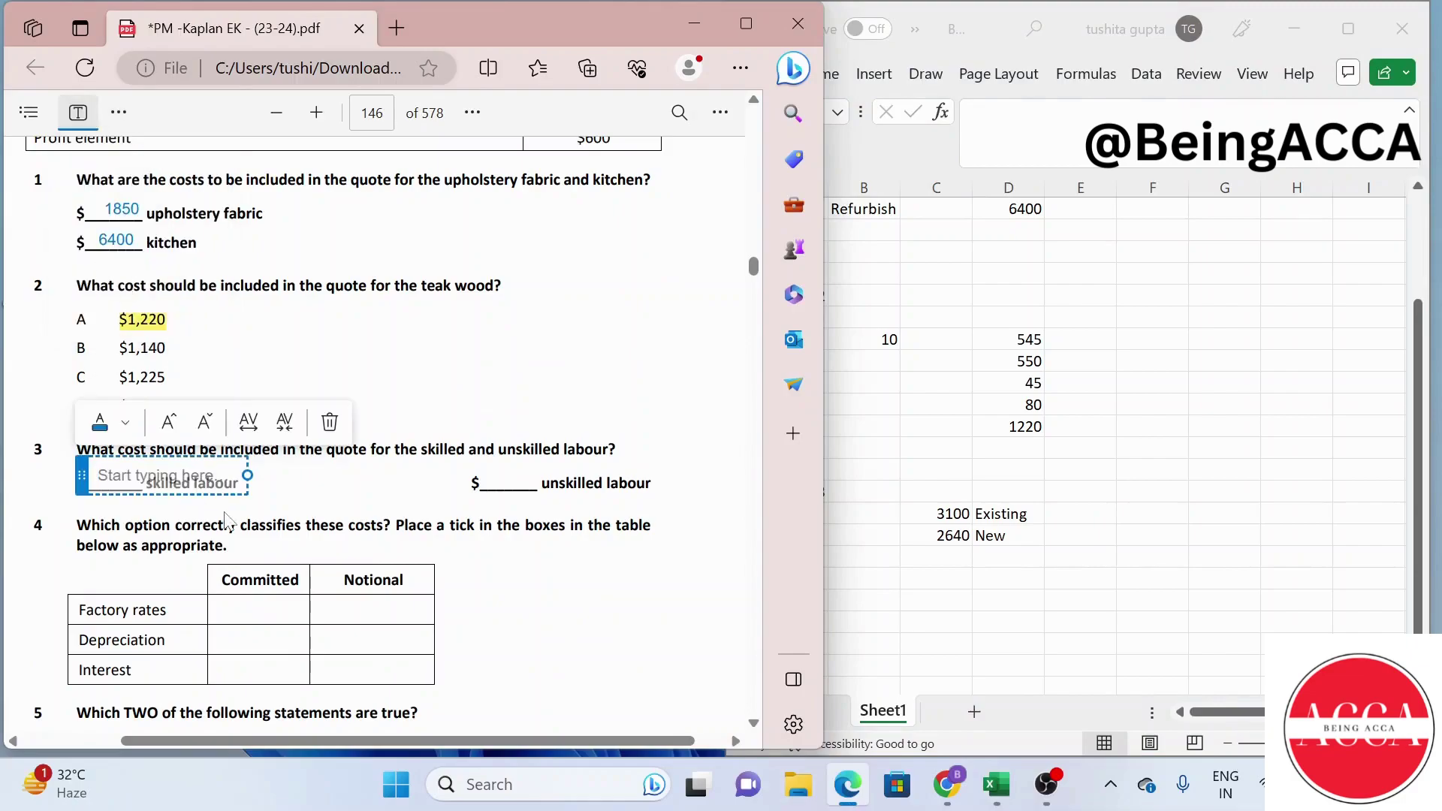
text(2640)
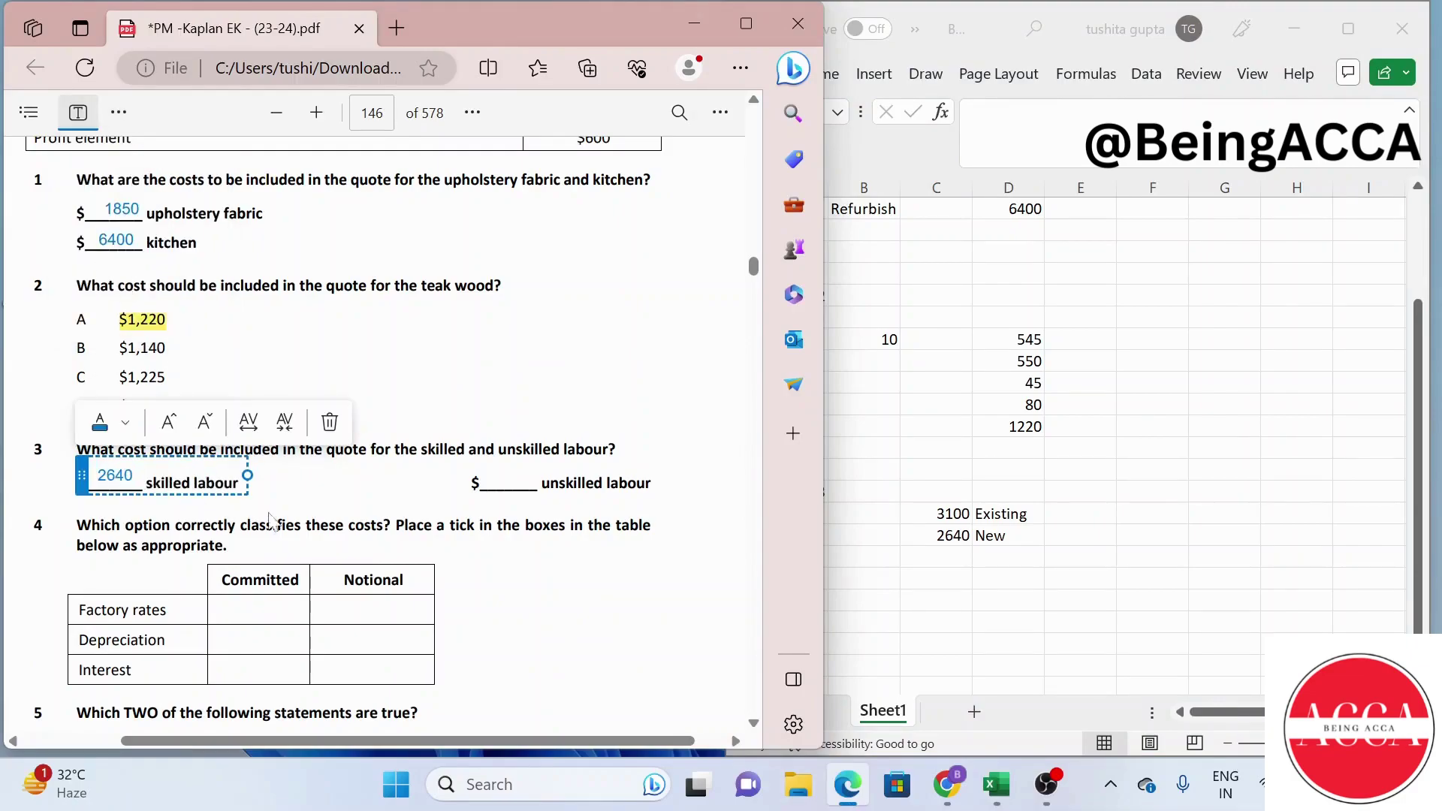
click(376, 464)
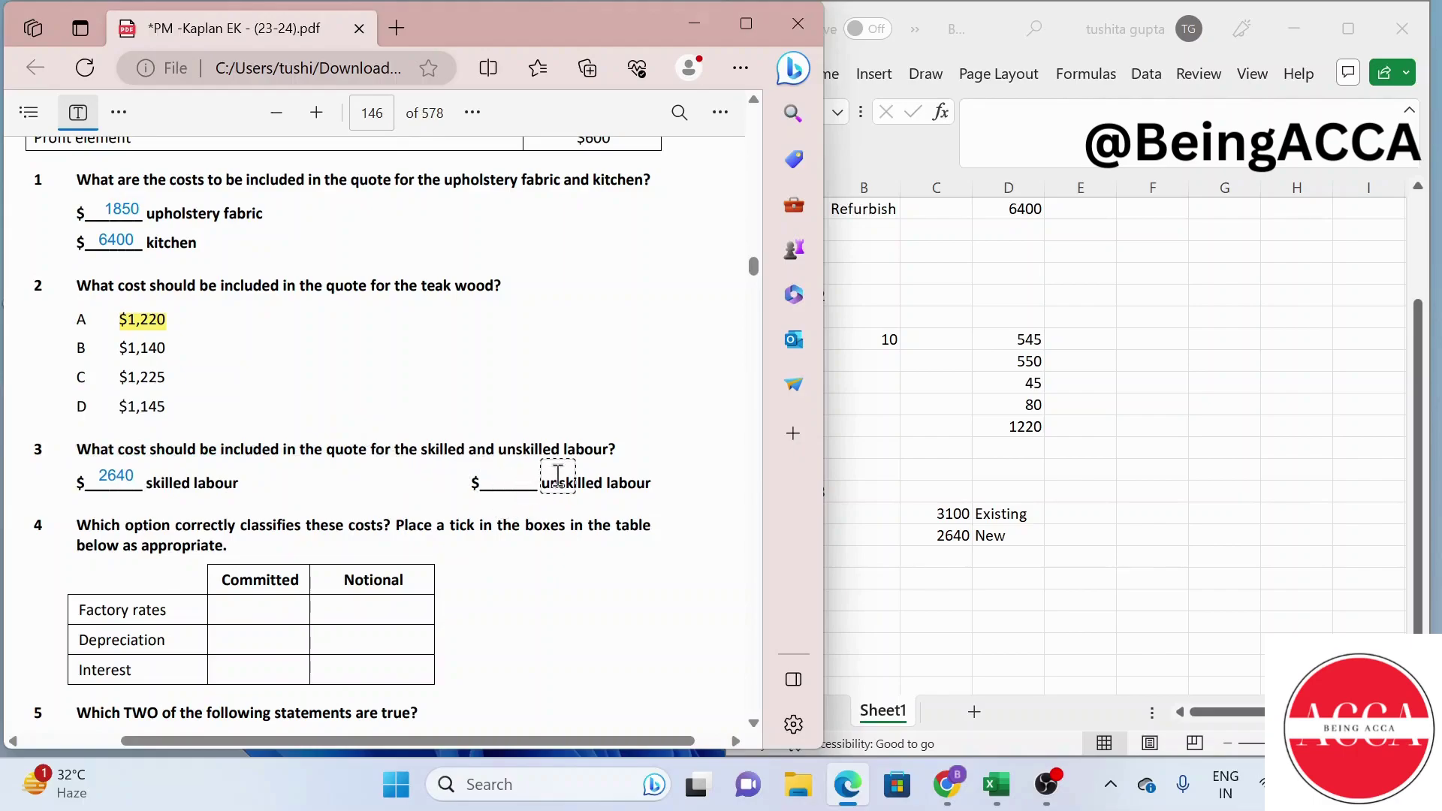
Return the PDF to the Labour section and enter the label "Unskilled" in A24 of the Excel sheet
scroll(558, 474, up, 10)
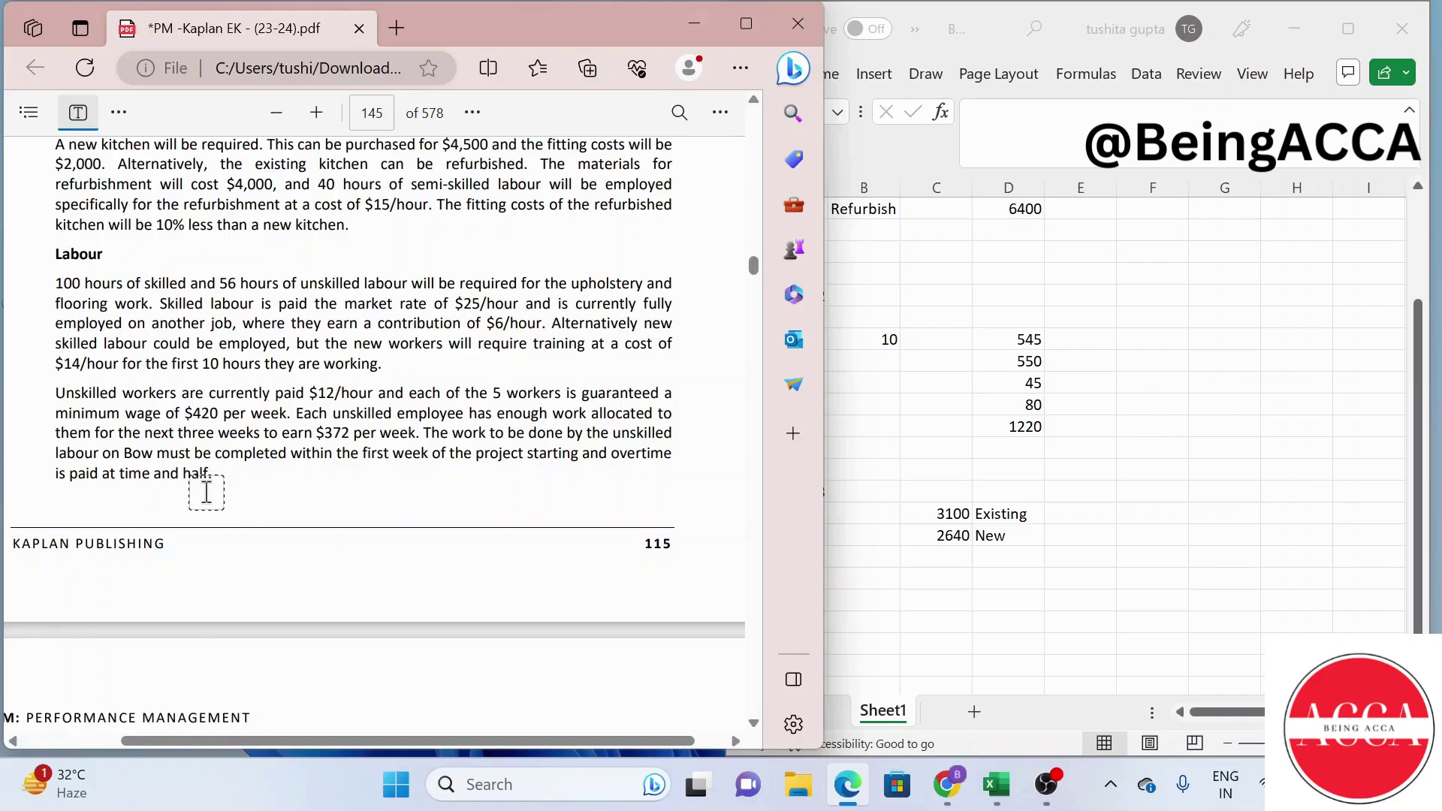
click(939, 559)
click(803, 579)
key(Right)
key(BackSpace)
click(802, 582)
text(Unskilled)
key(Tab)
key(Tab)
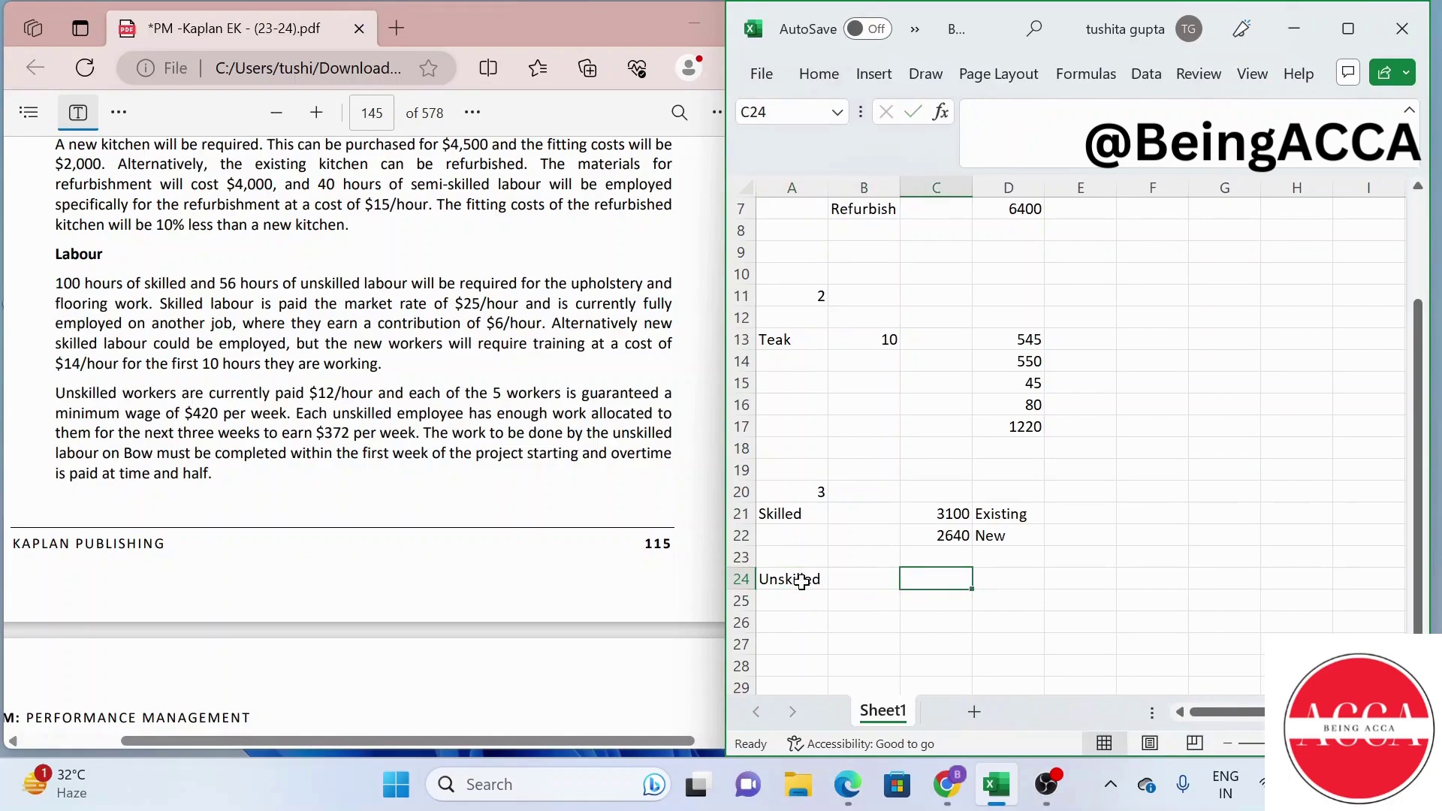
Calculate each worker's guaranteed weekly hours in C24 with =420/12 and label them "hours" in D24
text(=)
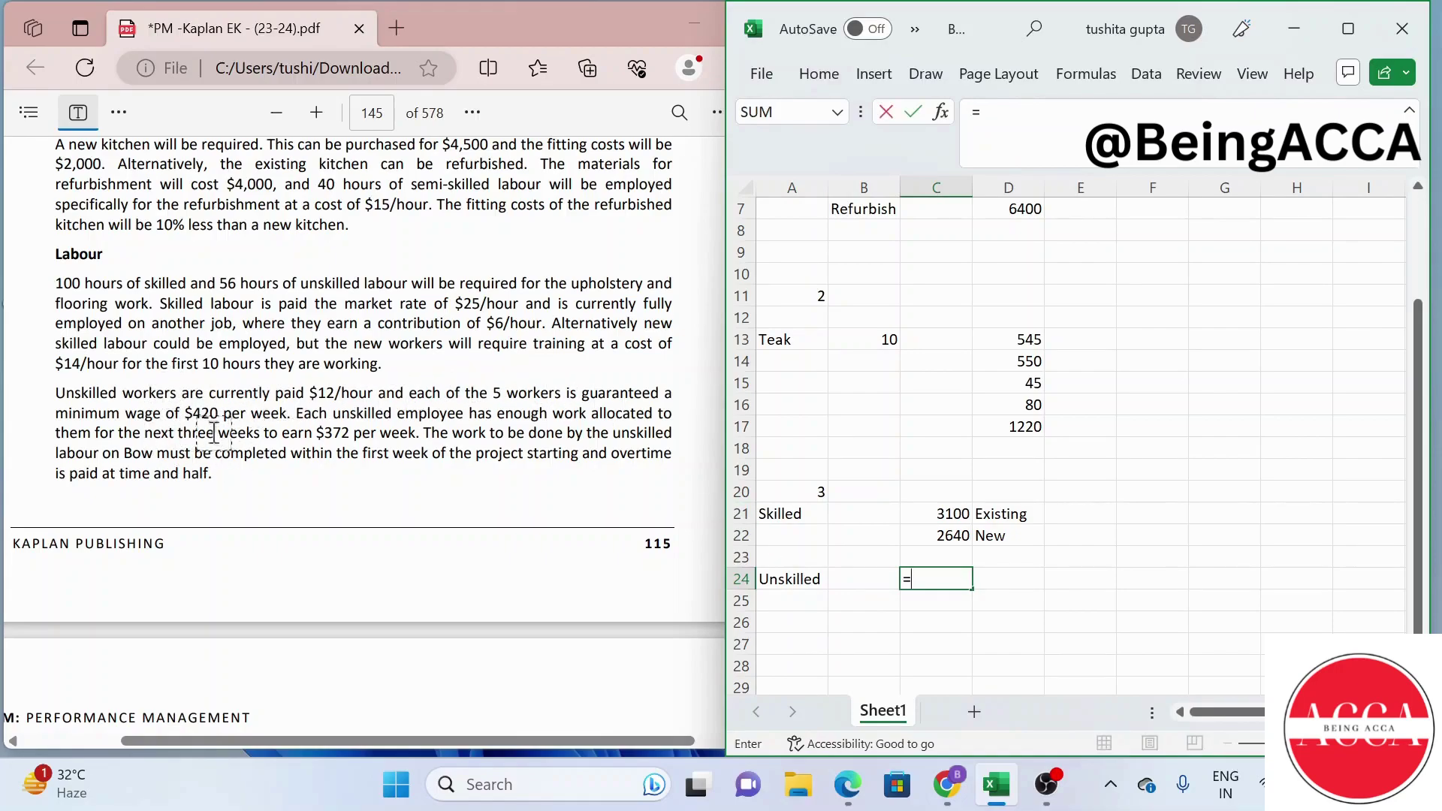
text(420/)
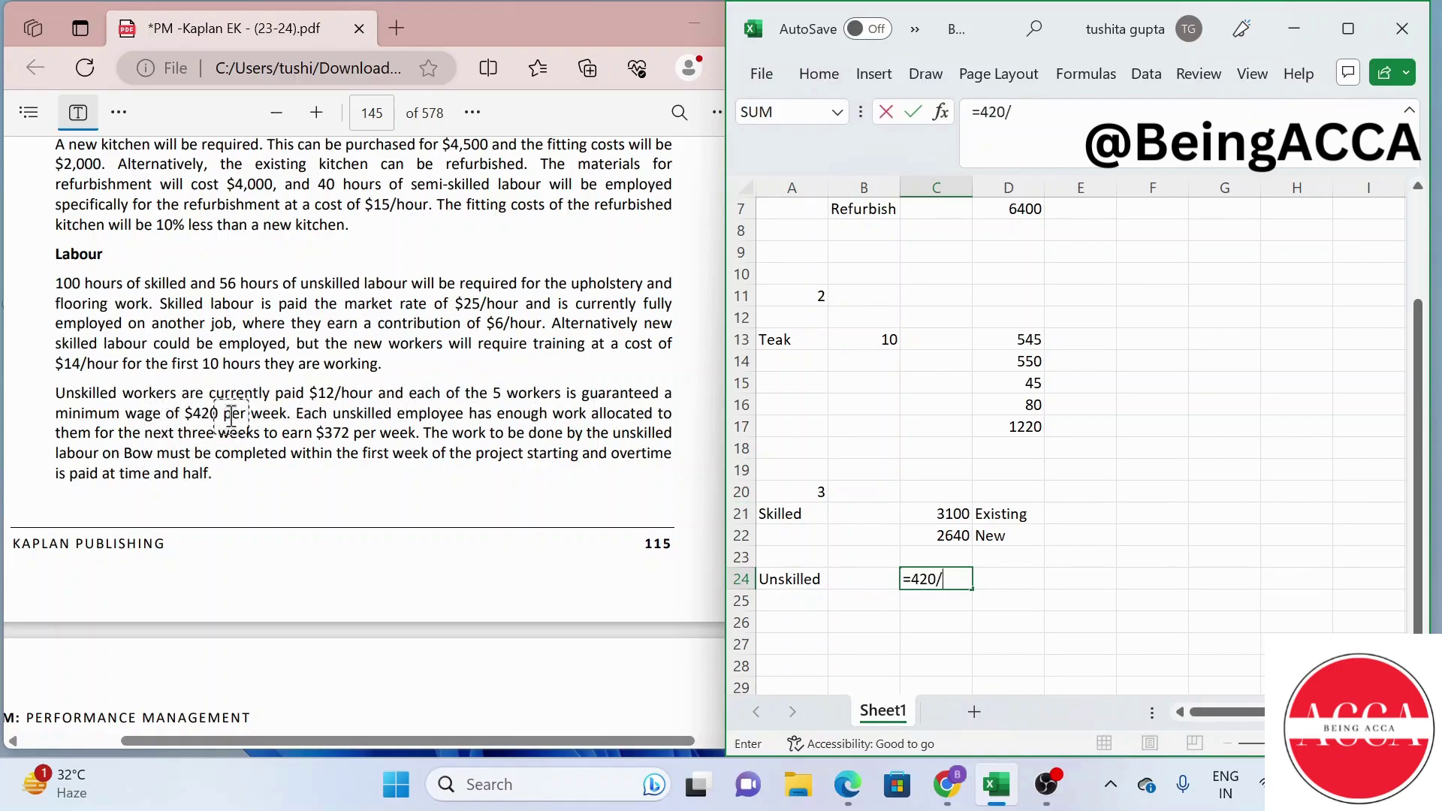
text(12)
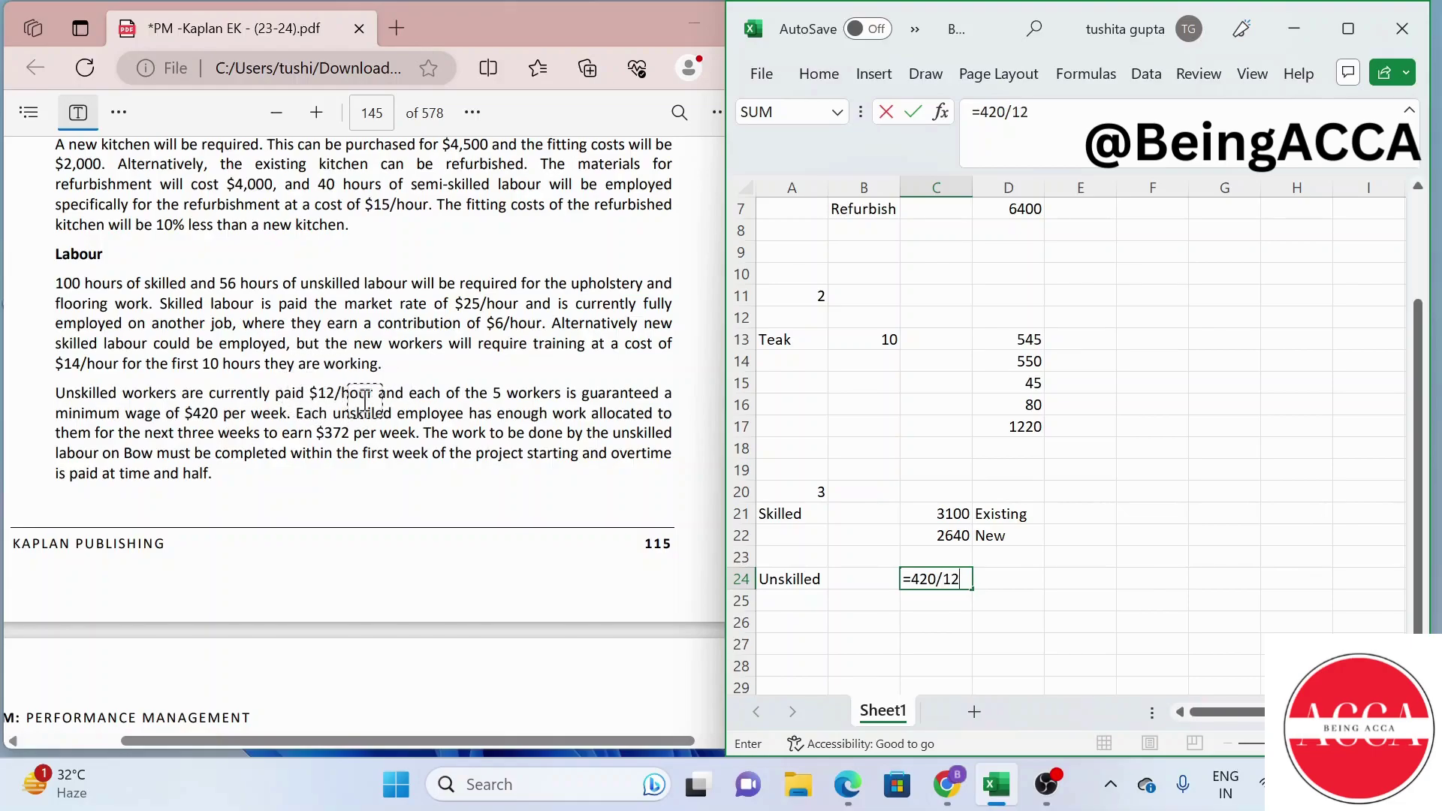
key(Return)
click(997, 578)
text(hours)
key(Return)
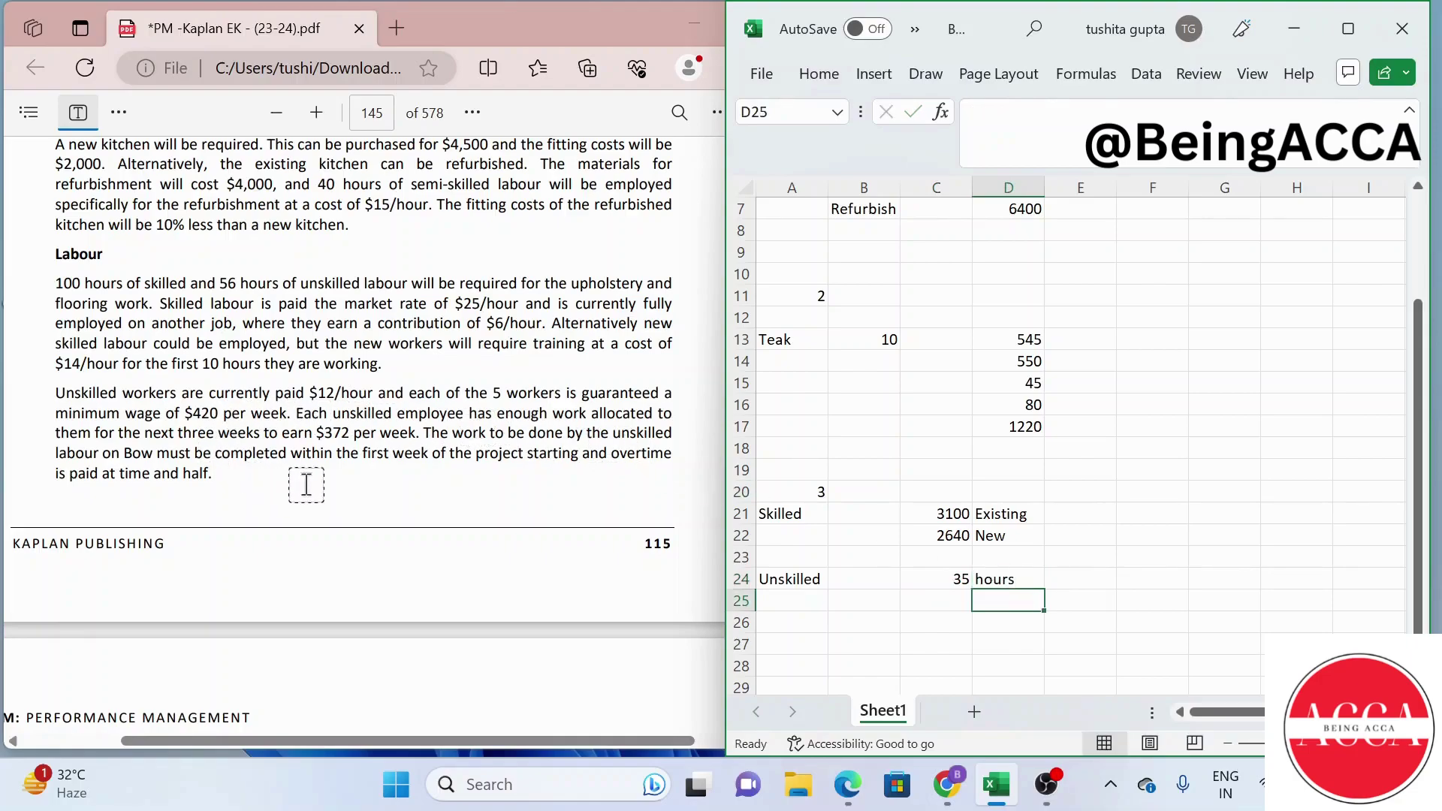
Calculate each worker's already allocated hours in C25 with =372/12 and label them "hours" in D25
key(Left)
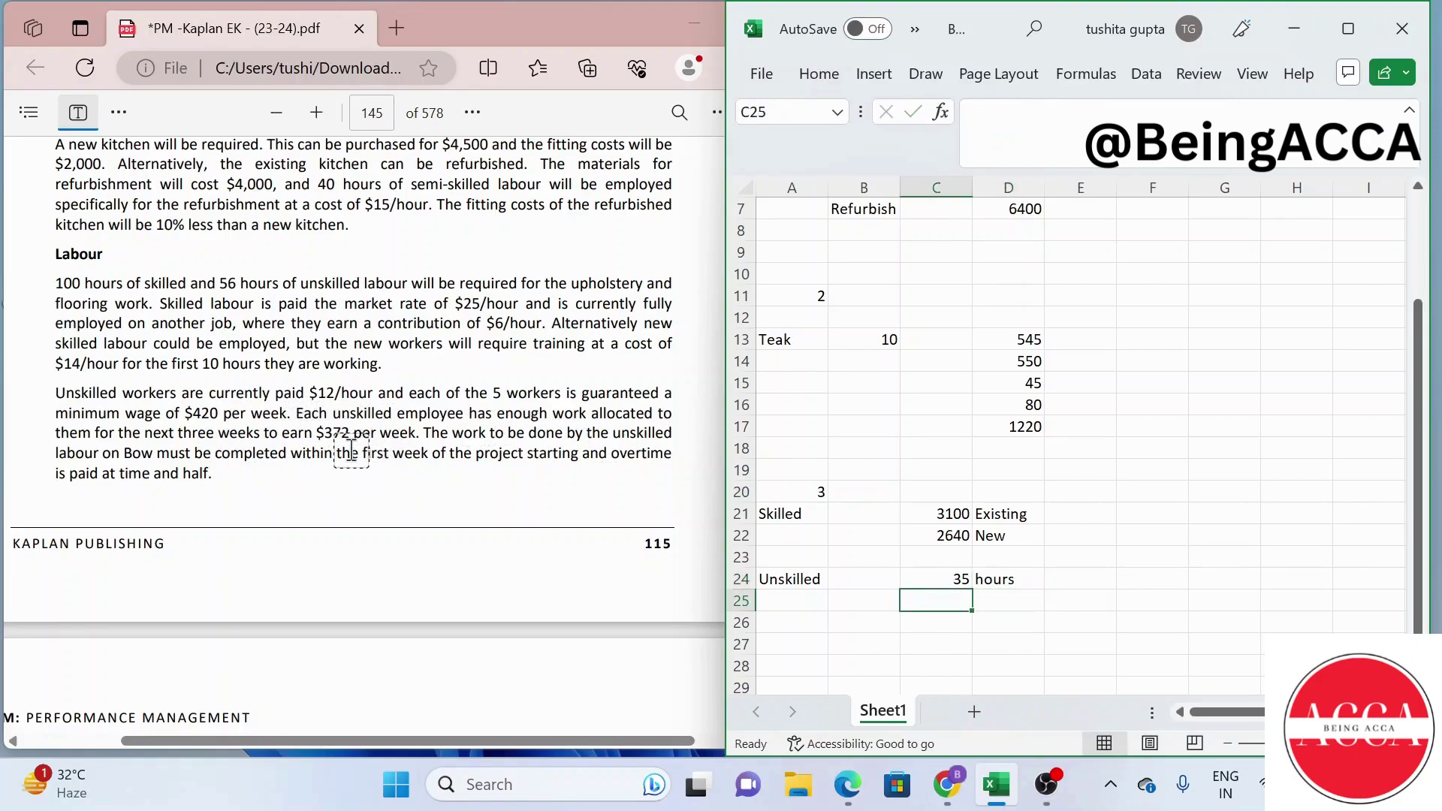
text(=37)
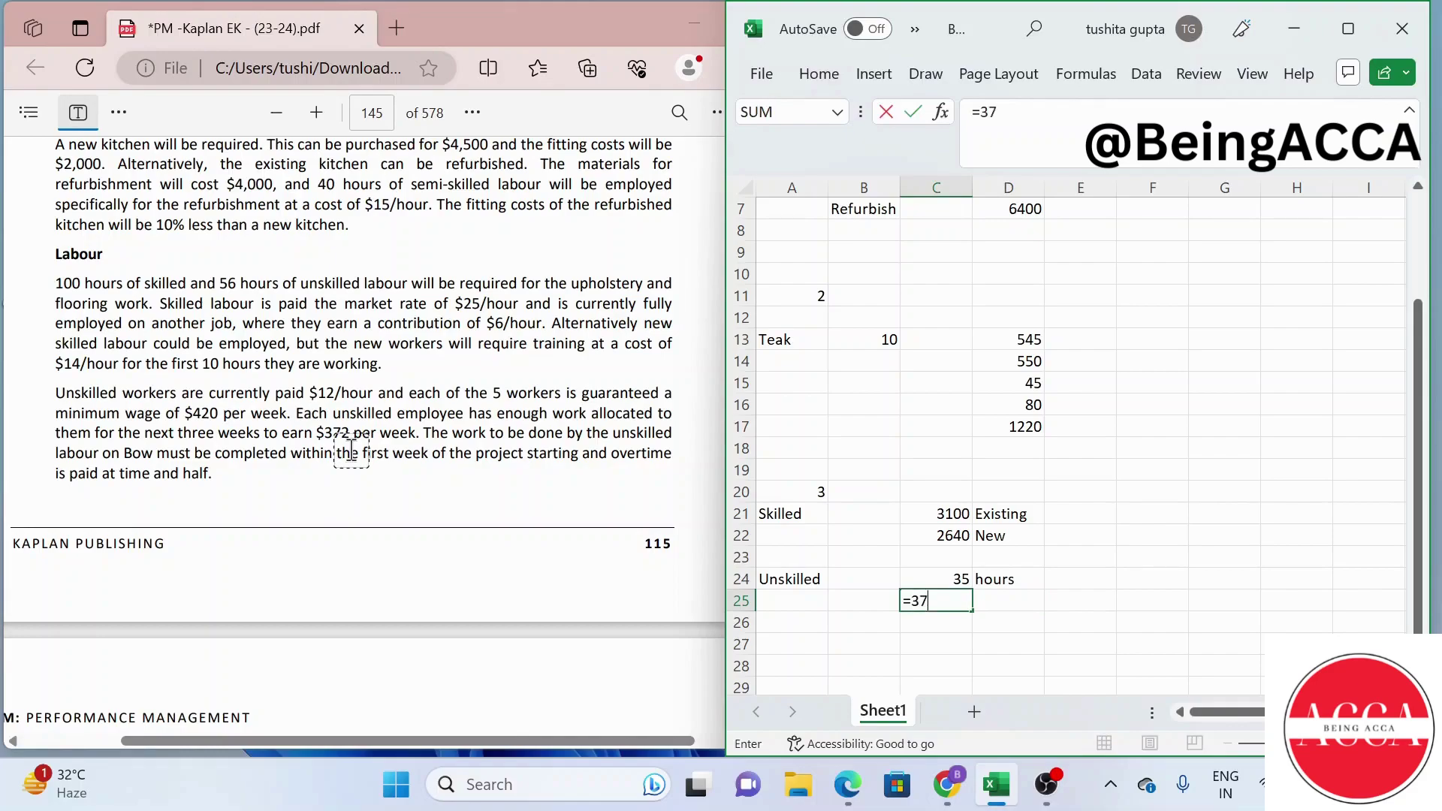
text(2/12)
key(Return)
click(1009, 601)
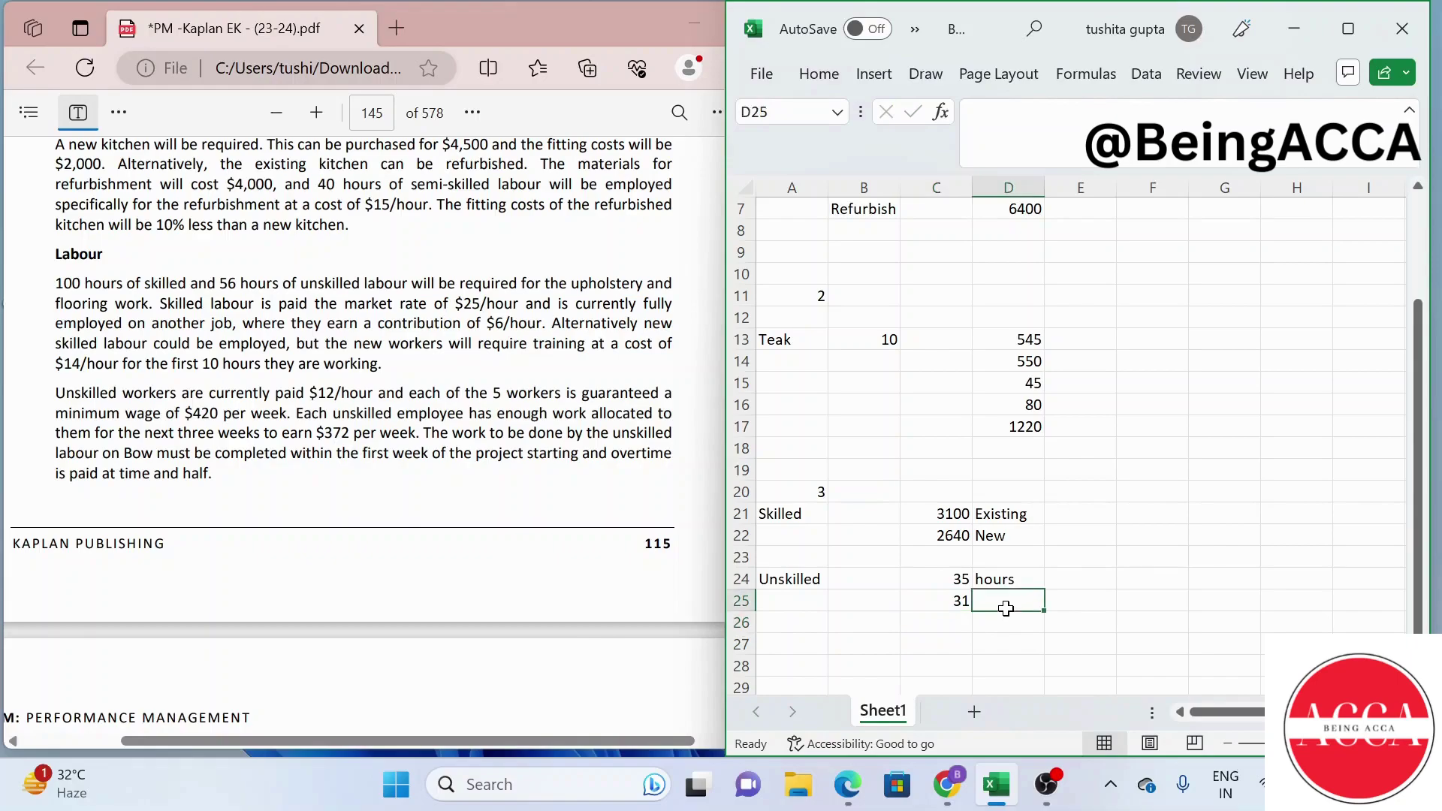
text(hours)
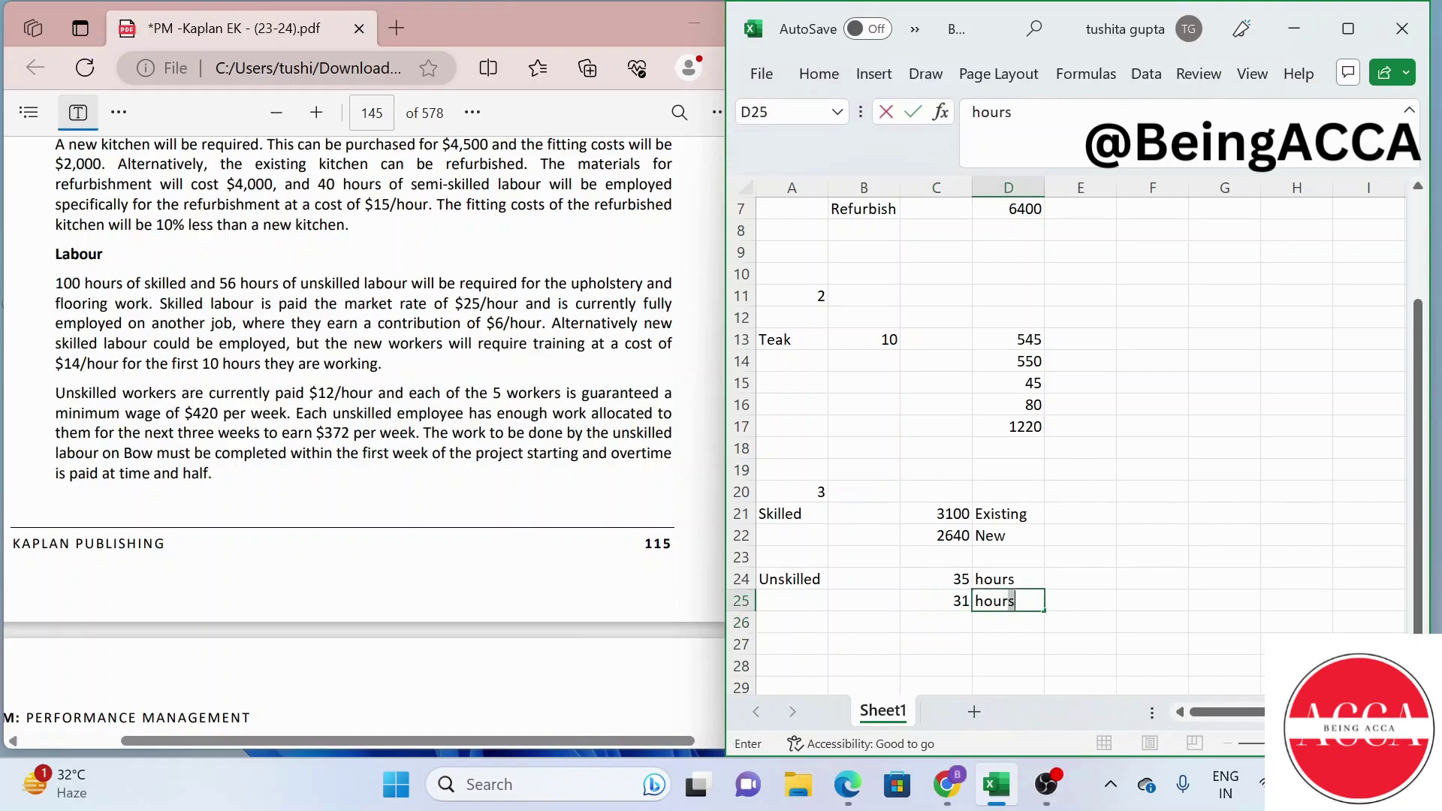
key(Return)
Calculate the spare hours per worker in C26 with =C24-C25 and label them "hours" in D26
key(Left)
text(=)
key(Up)
key(Up)
key(Up)
key(Down)
text(-)
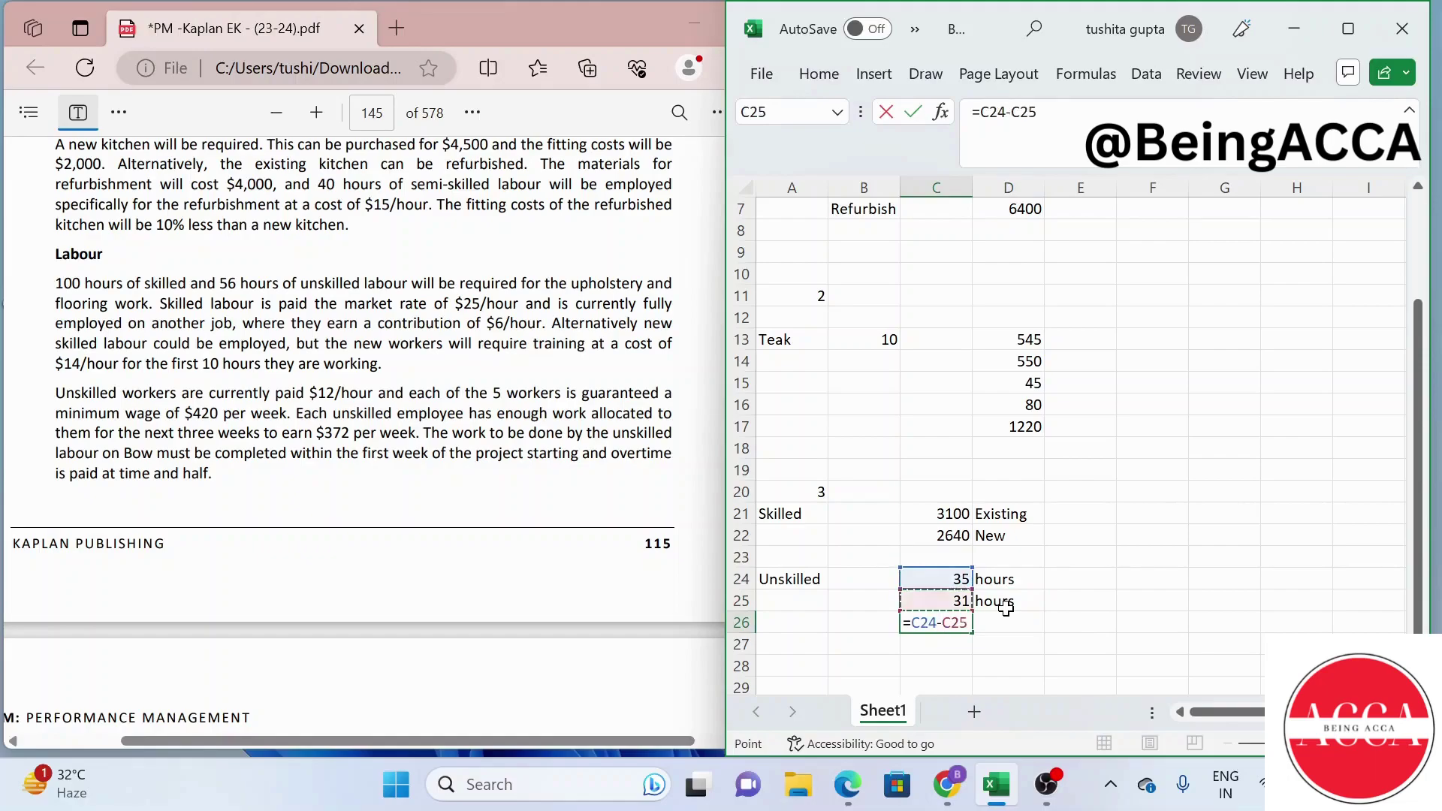
key(Up)
key(Return)
click(1003, 622)
text(hours)
key(Return)
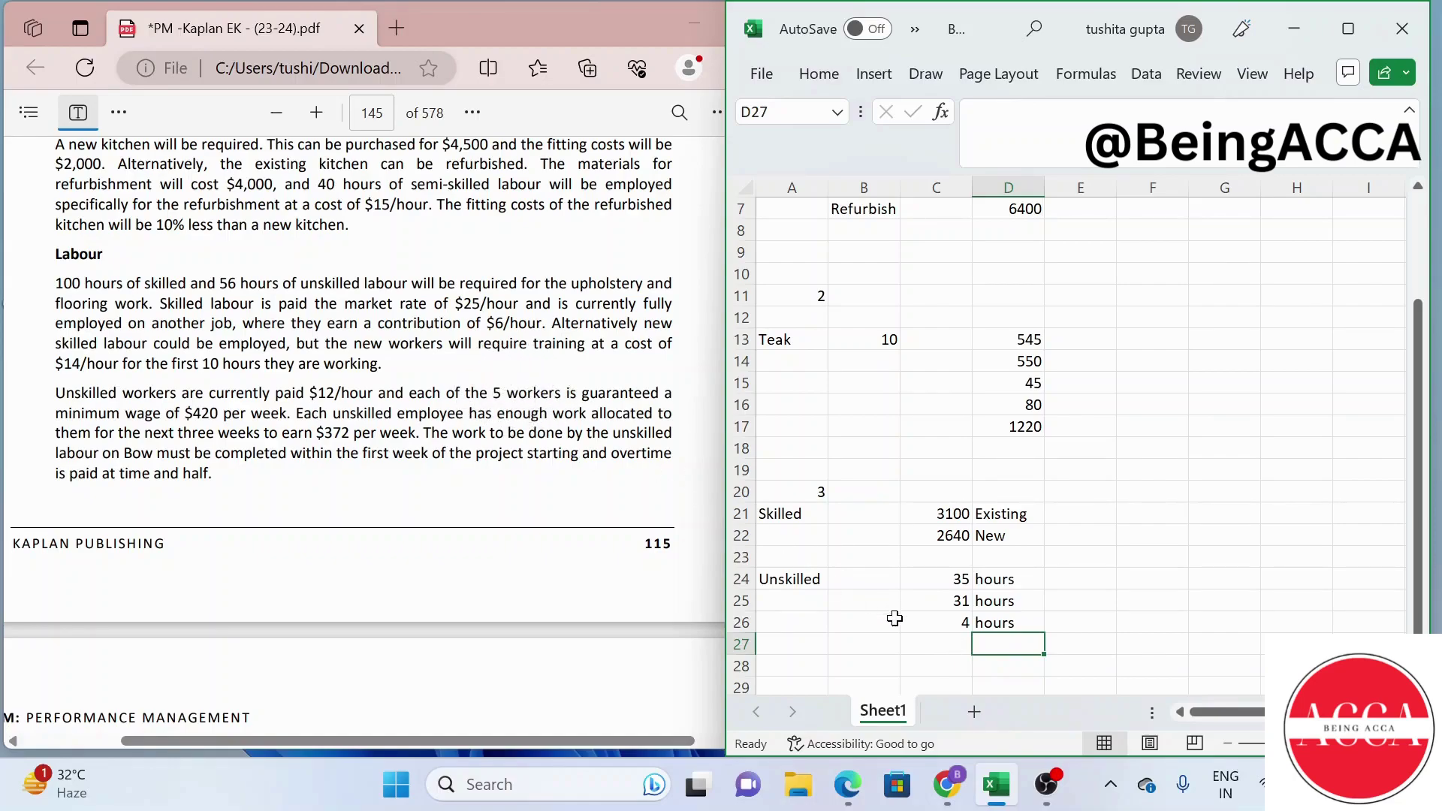
Calculate the spare hours of all five unskilled workers in C27 with =C26*5
click(946, 646)
text(=)
key(Up)
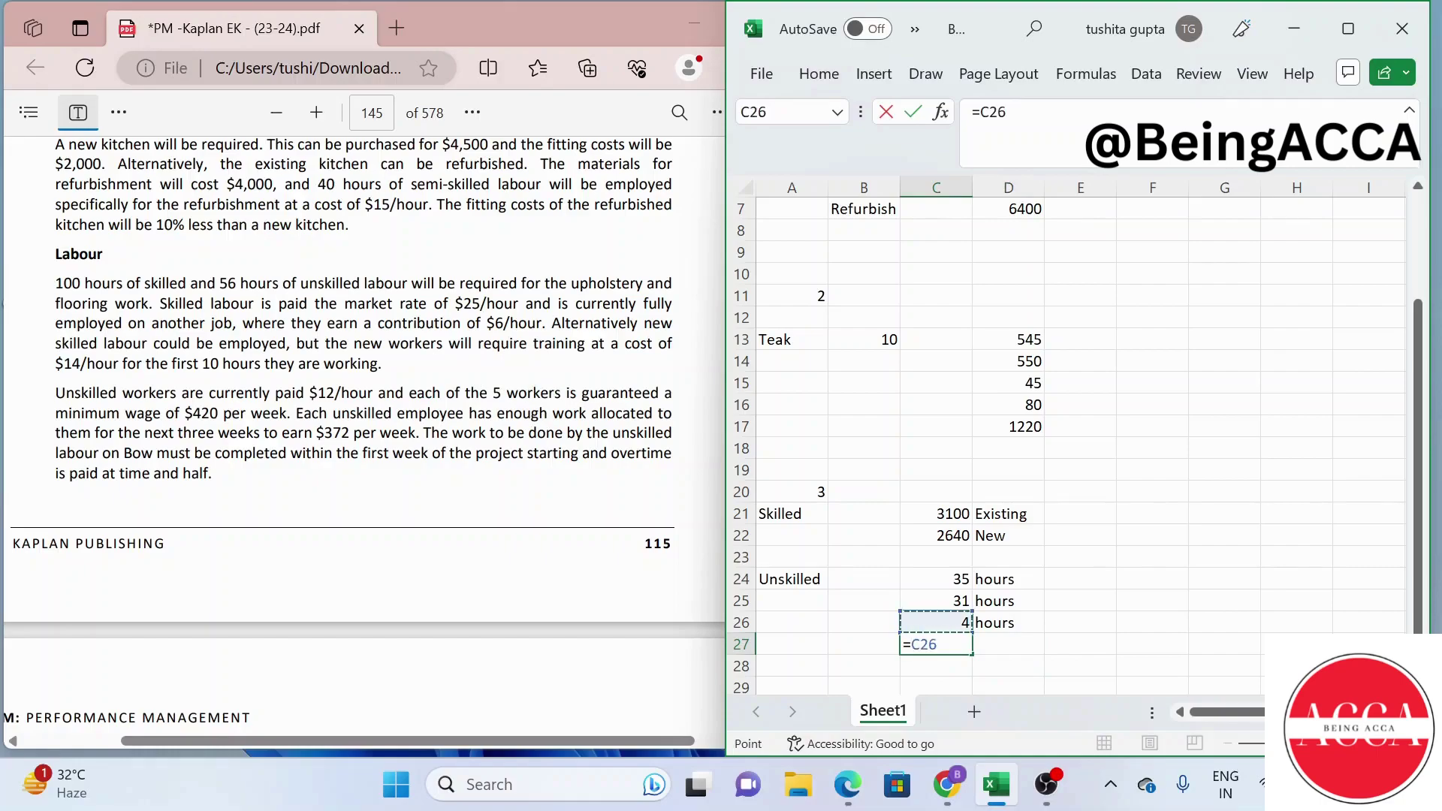
text(*5)
key(Return)
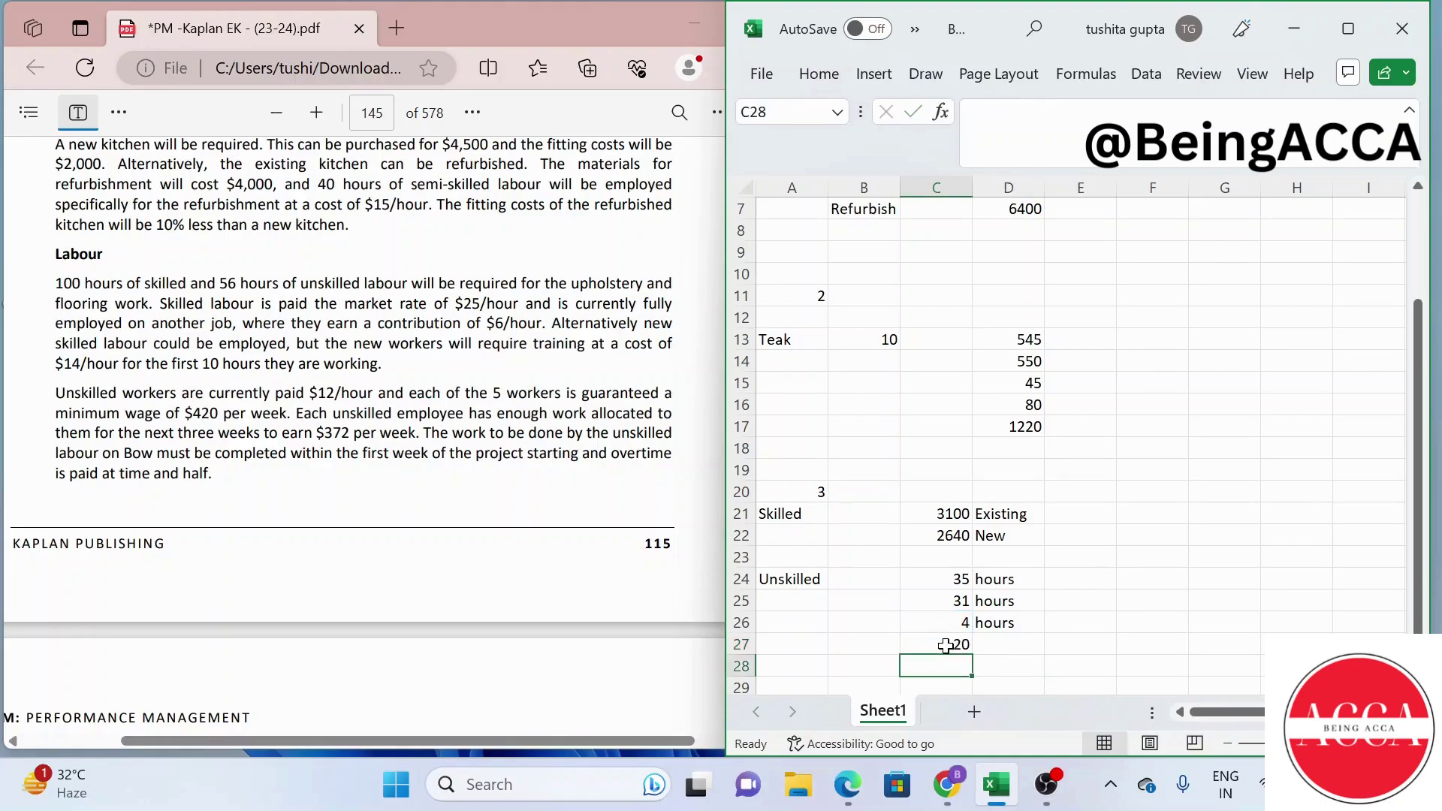
Enter the 56 required unskilled hours in C28 and calculate the overtime hours in C29 with =C28-C27
scroll(1101, 515, down, 1)
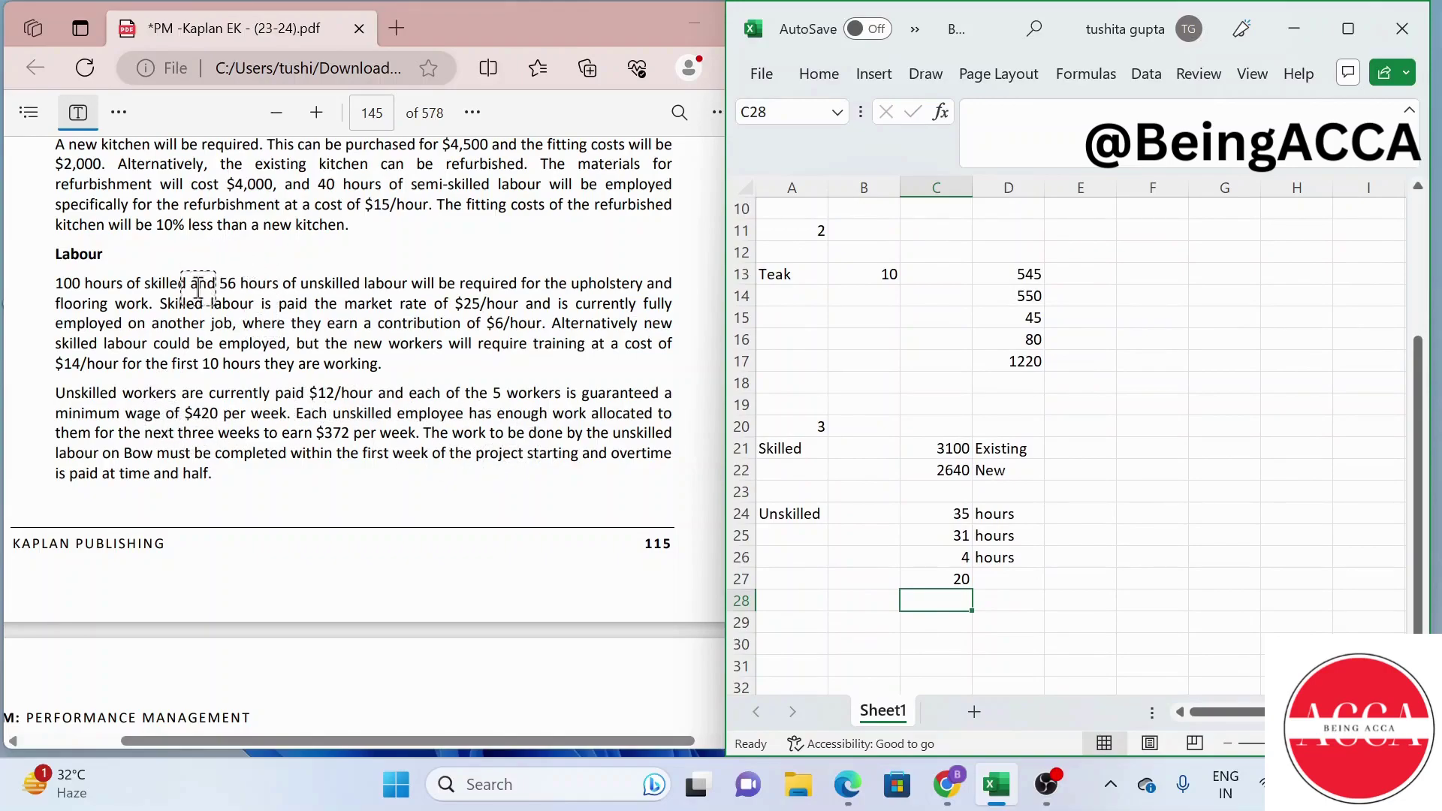
text(56)
key(Return)
text(=)
key(Up)
text(-)
key(Up)
key(Up)
key(Return)
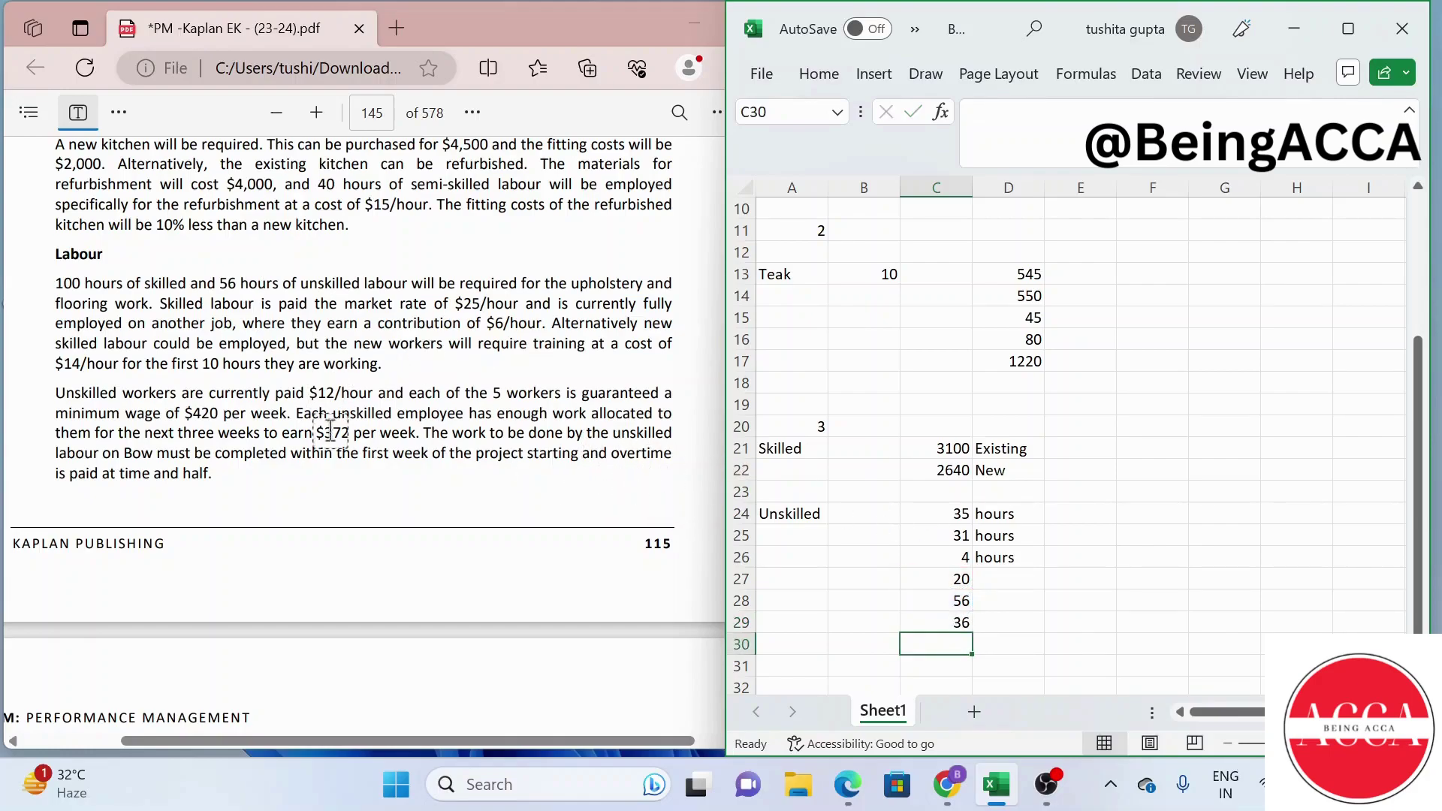
Calculate the unskilled overtime cost in D29 with =C29*12*1.5
click(934, 580)
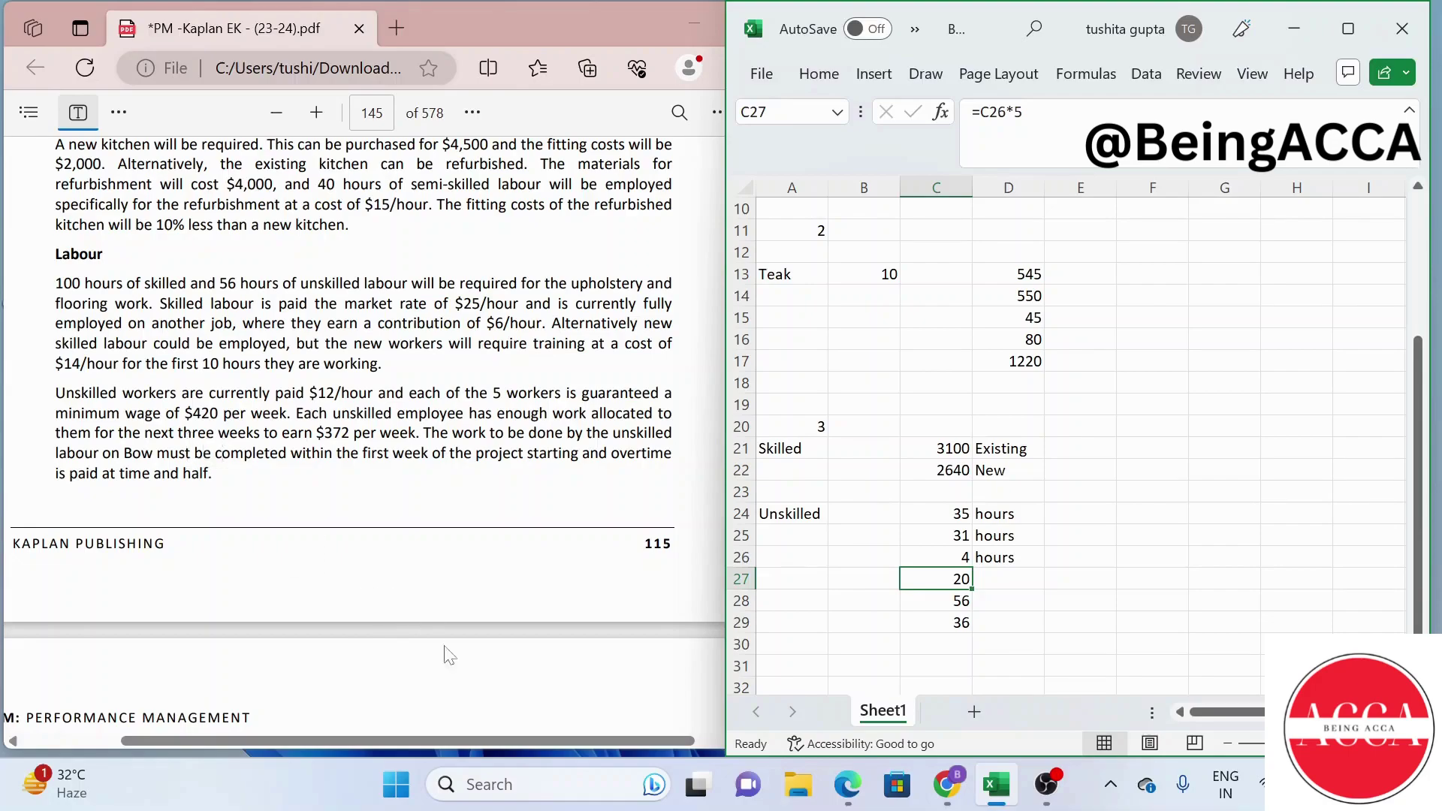
click(993, 625)
text(=)
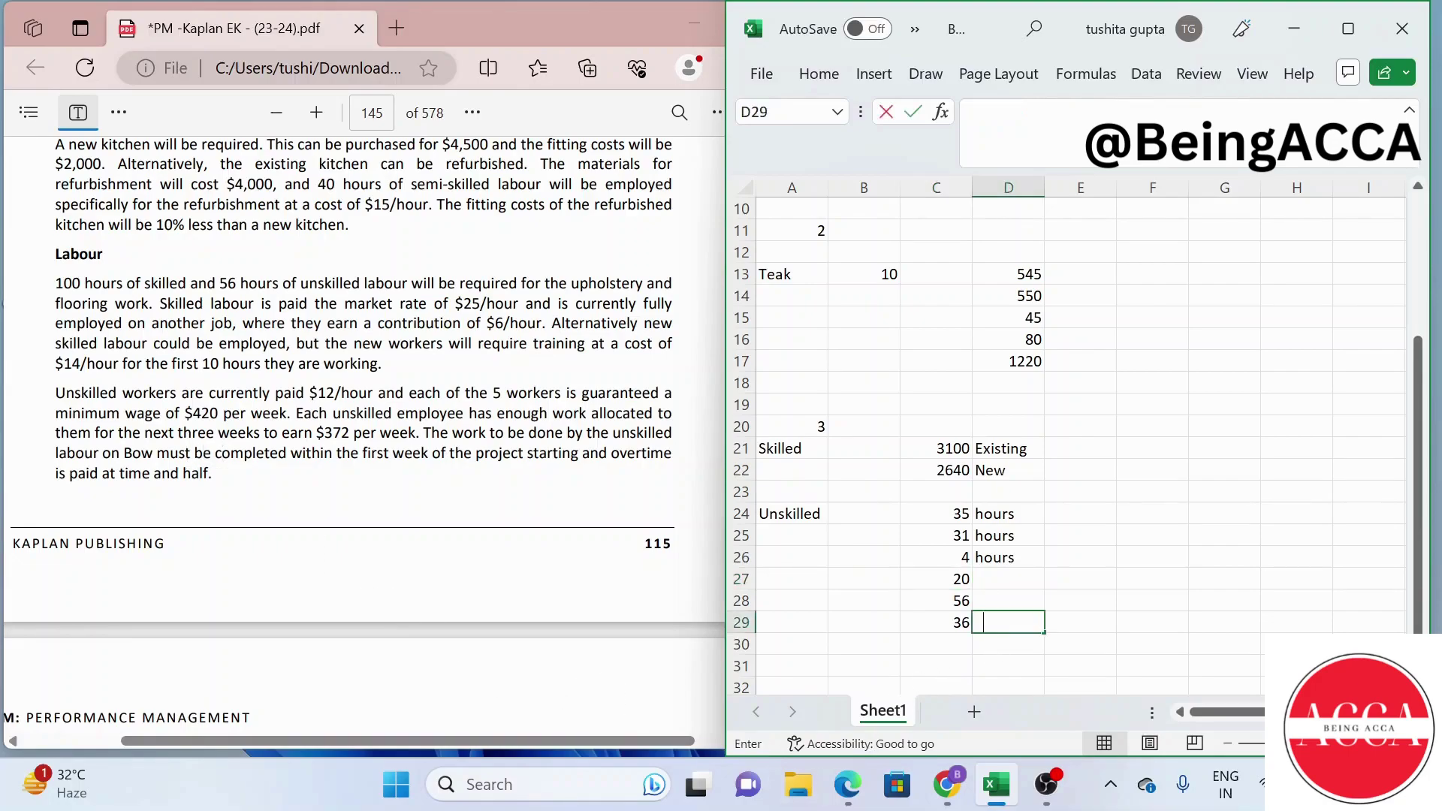
key(Left)
key(F2)
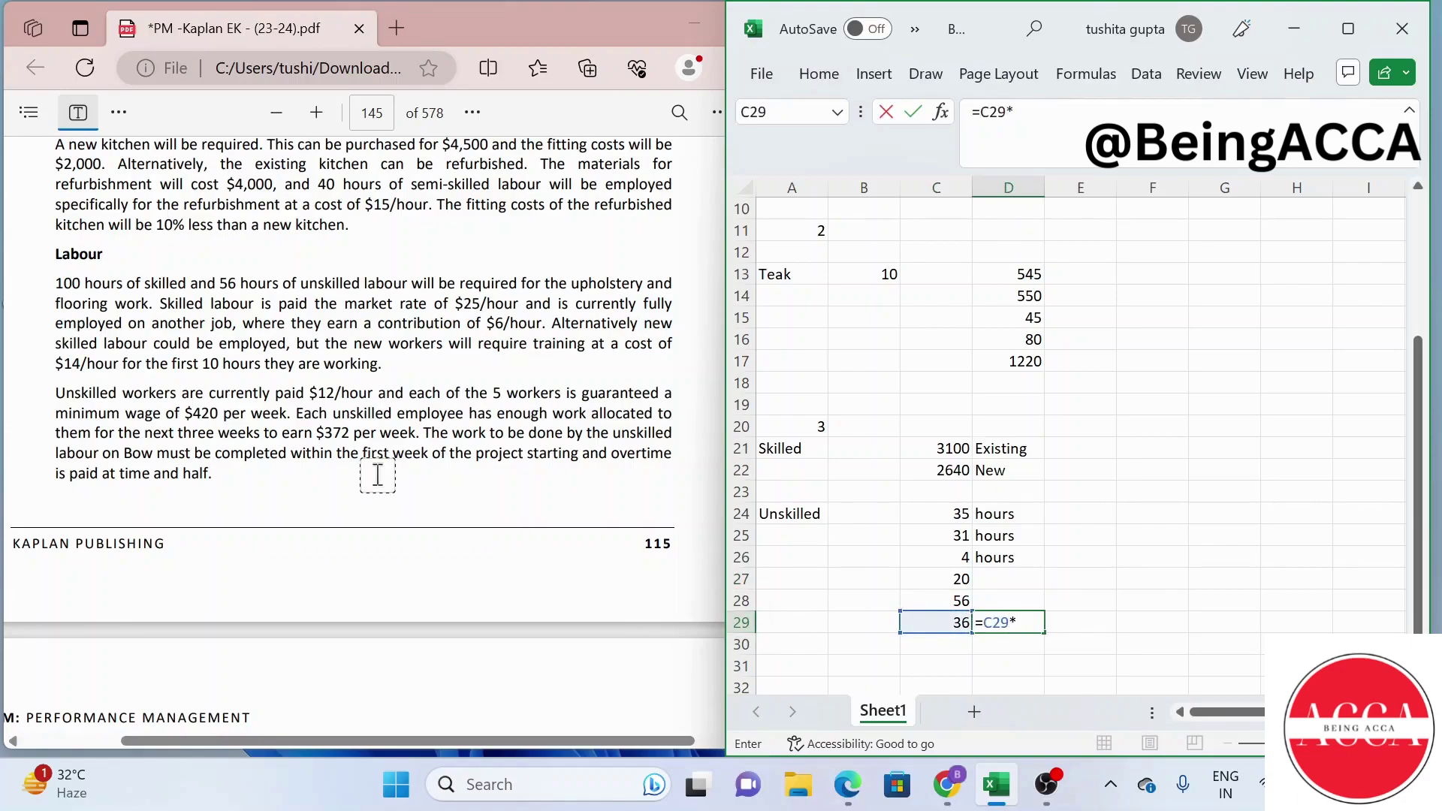
text(*12*1.5)
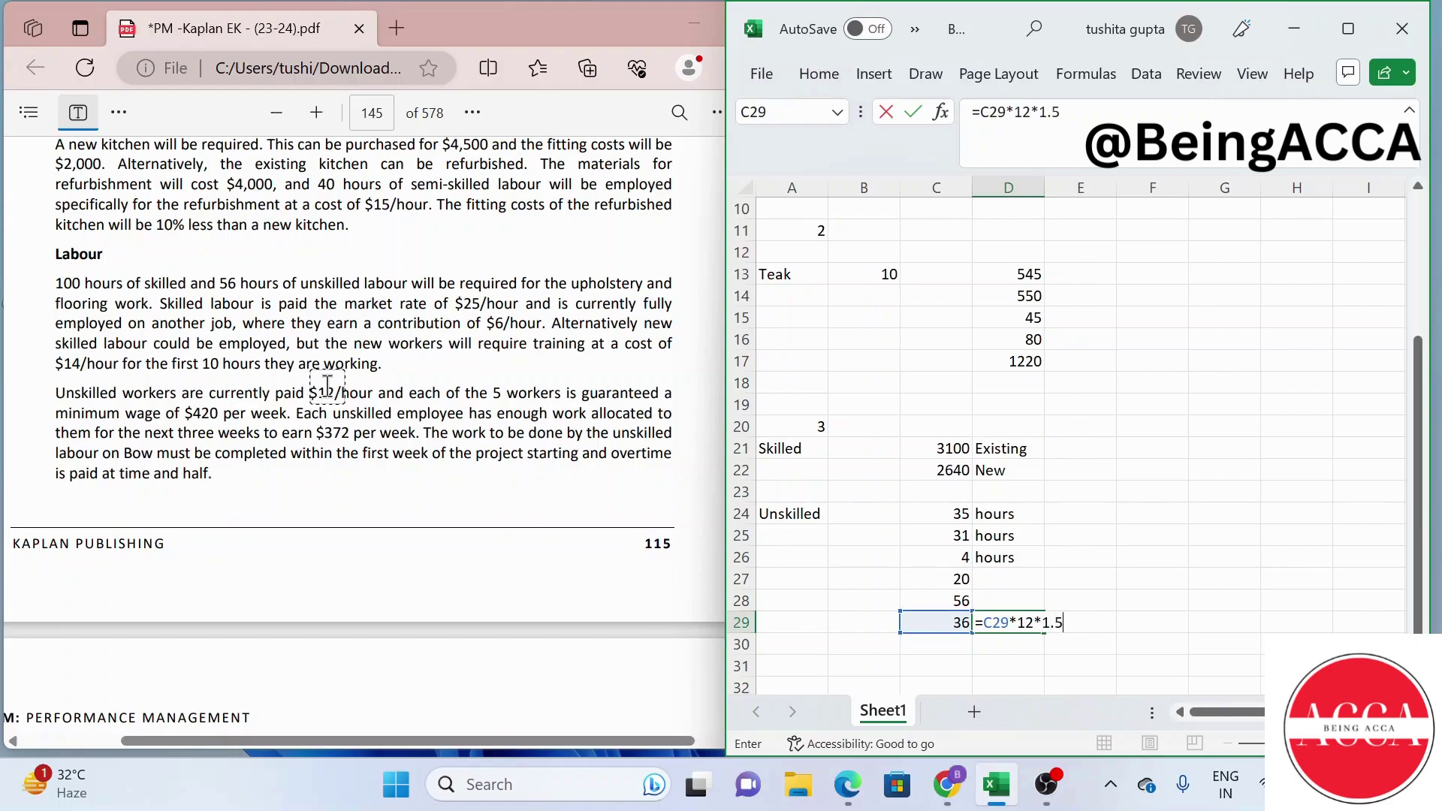
key(Return)
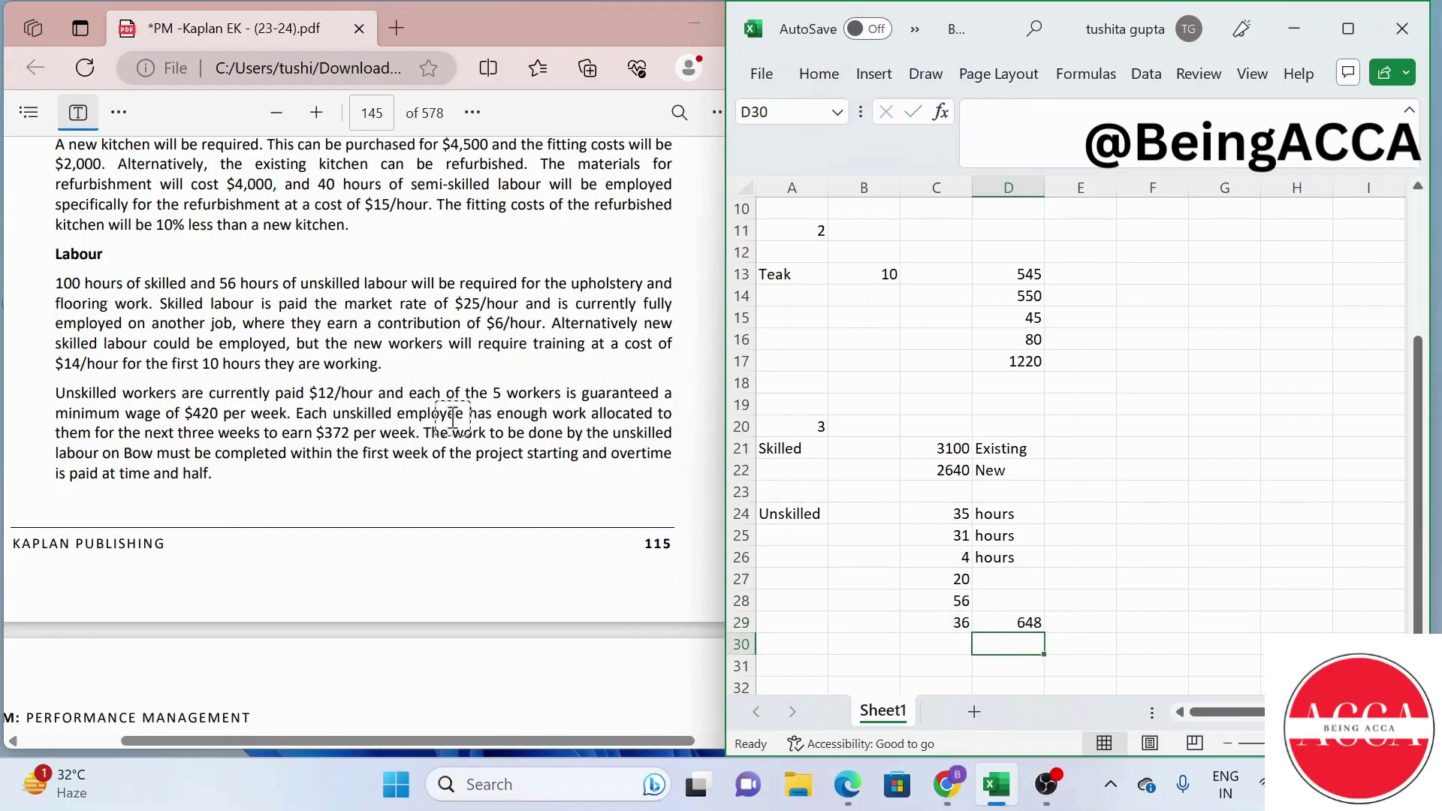
In the Kaplan PDF in Edge, enter 648 in the unskilled labour blank of question 3
scroll(154, 414, down, 10)
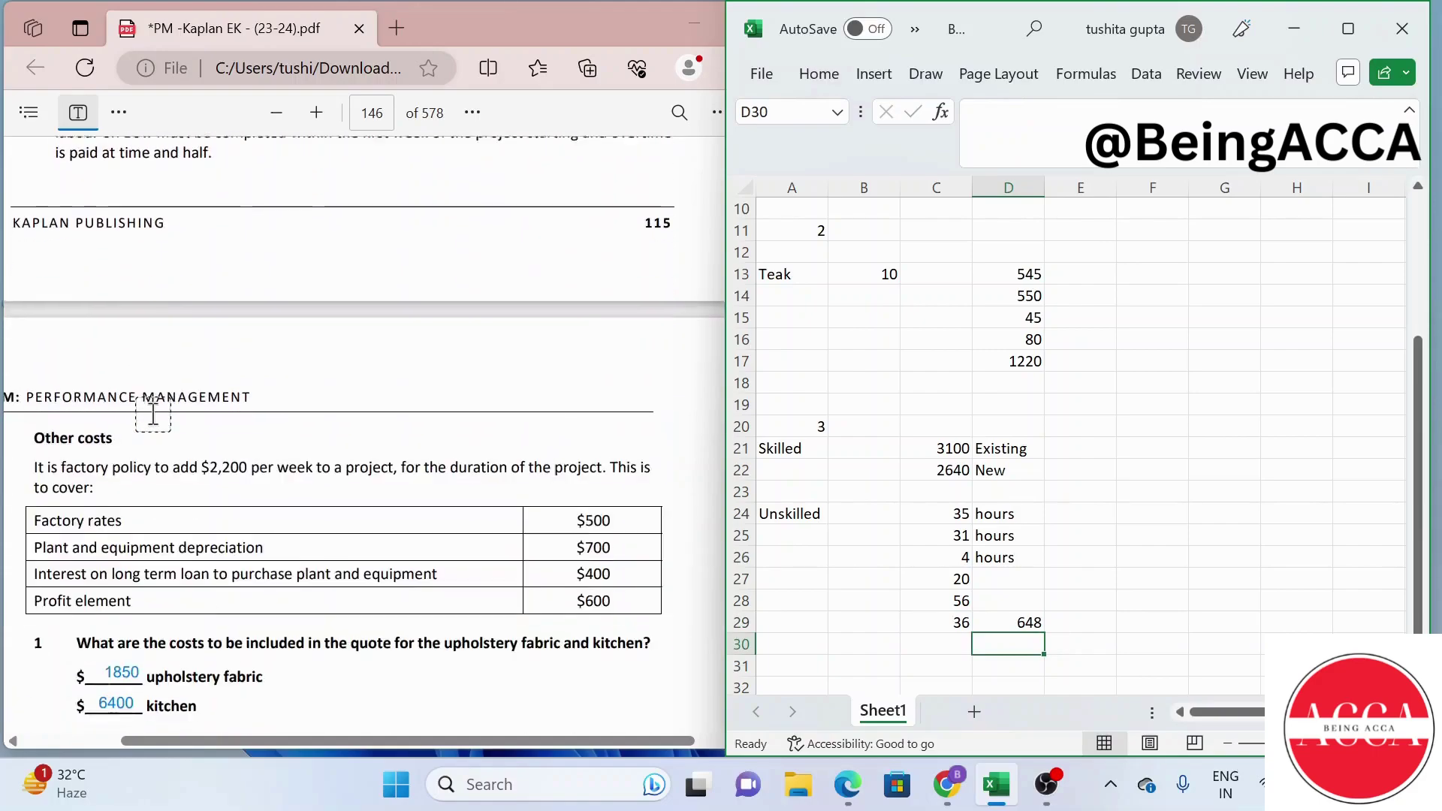
click(464, 464)
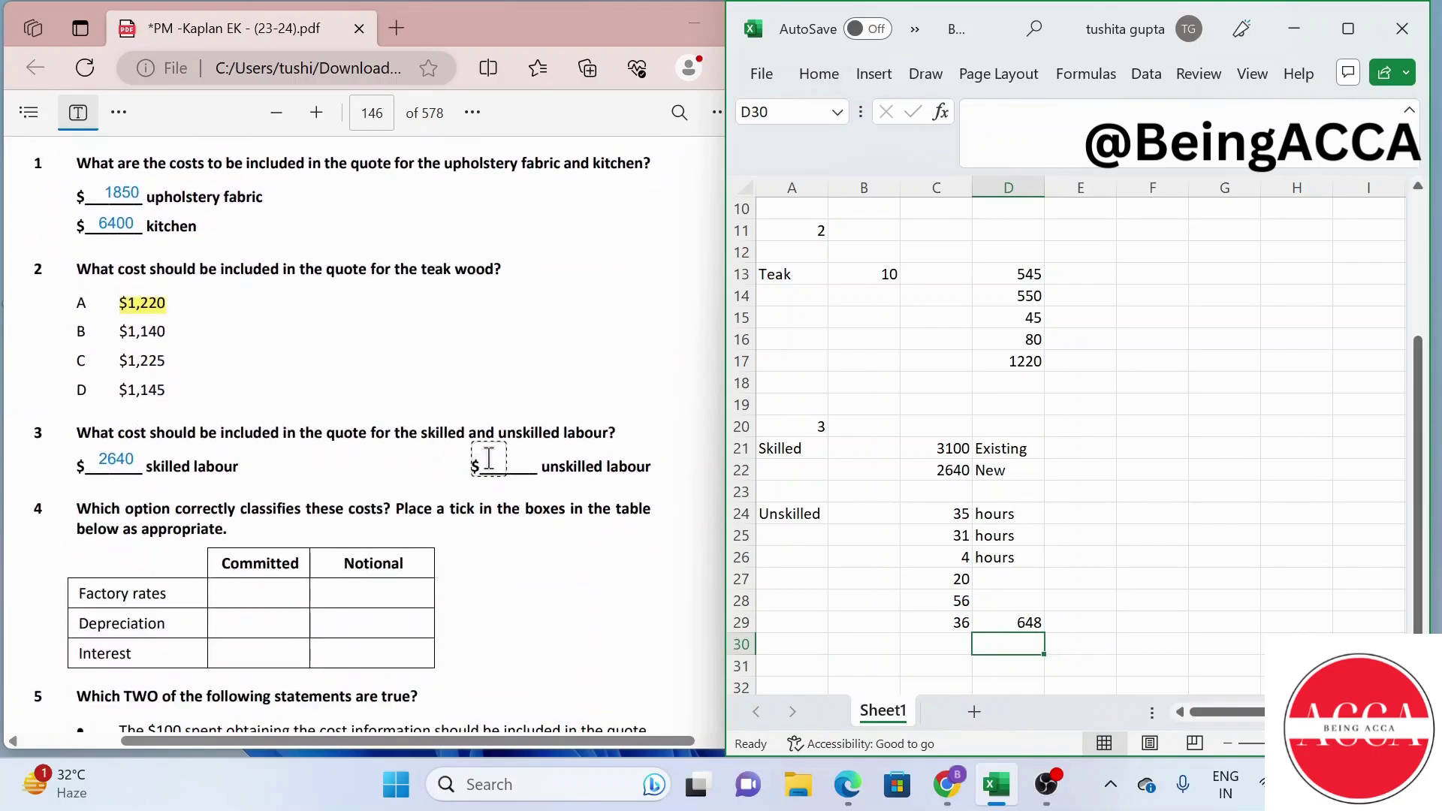
text(648)
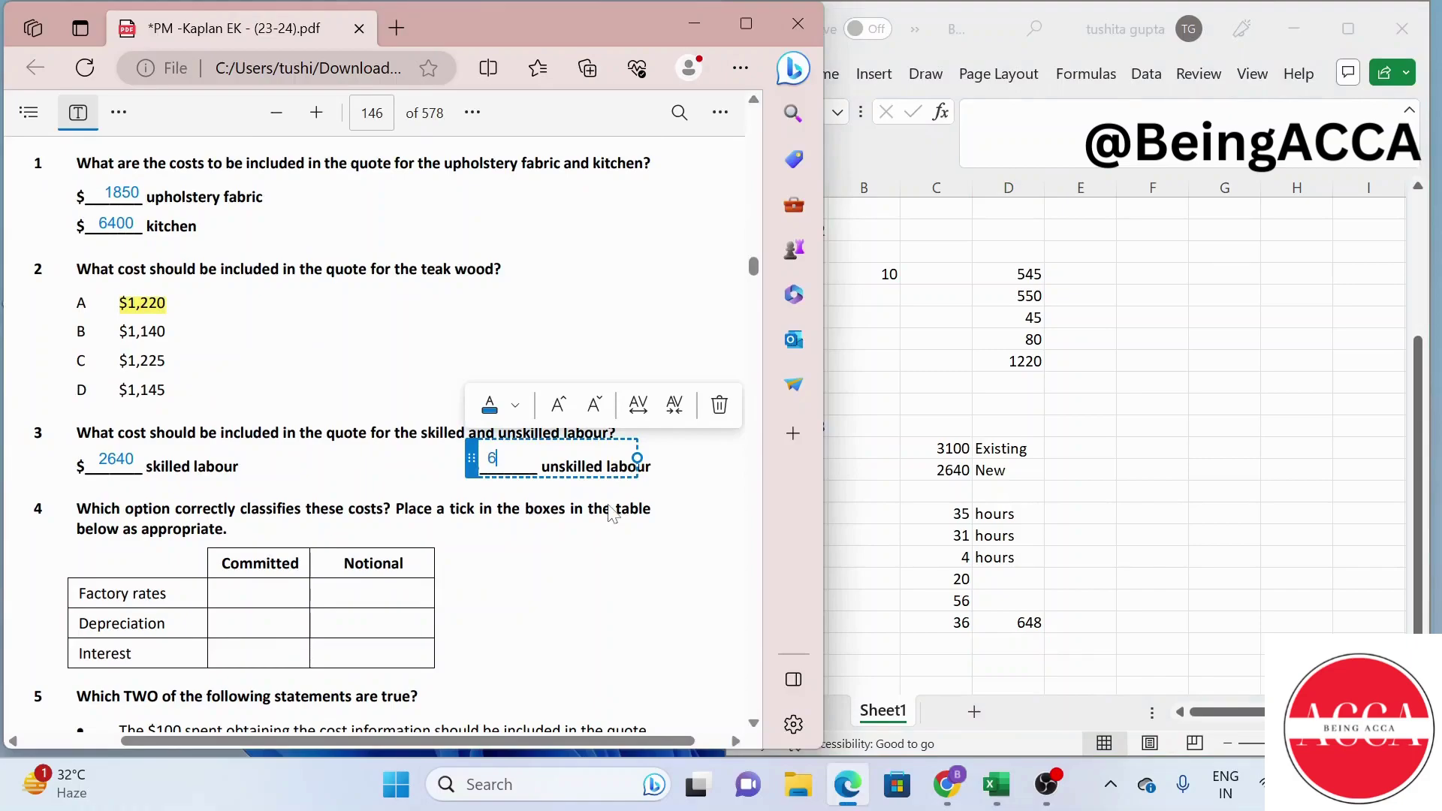
click(594, 537)
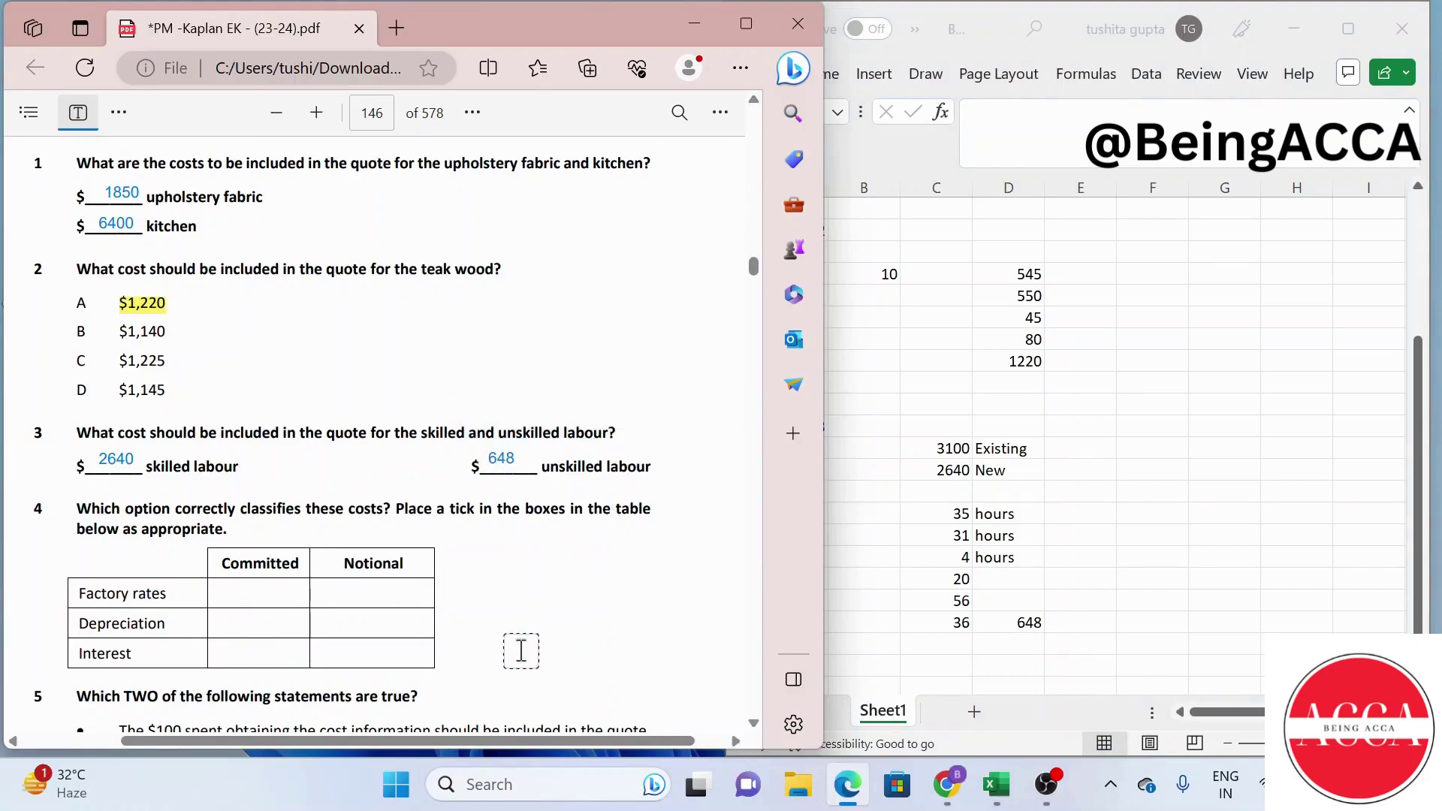
Highlight the Committed box for factory rates and the Notional box for depreciation in the question 4 table
scroll(531, 647, down, 3)
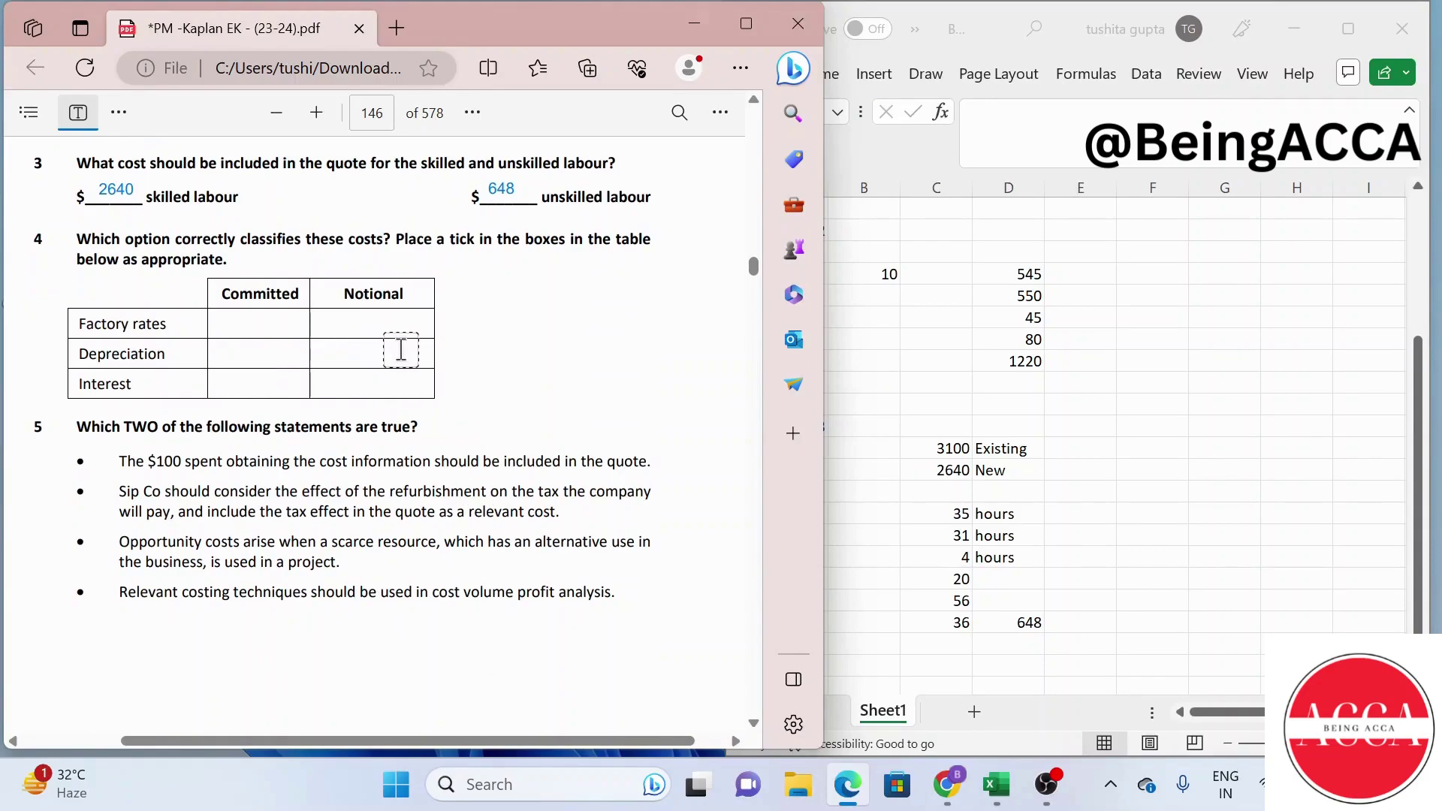
click(79, 114)
click(78, 113)
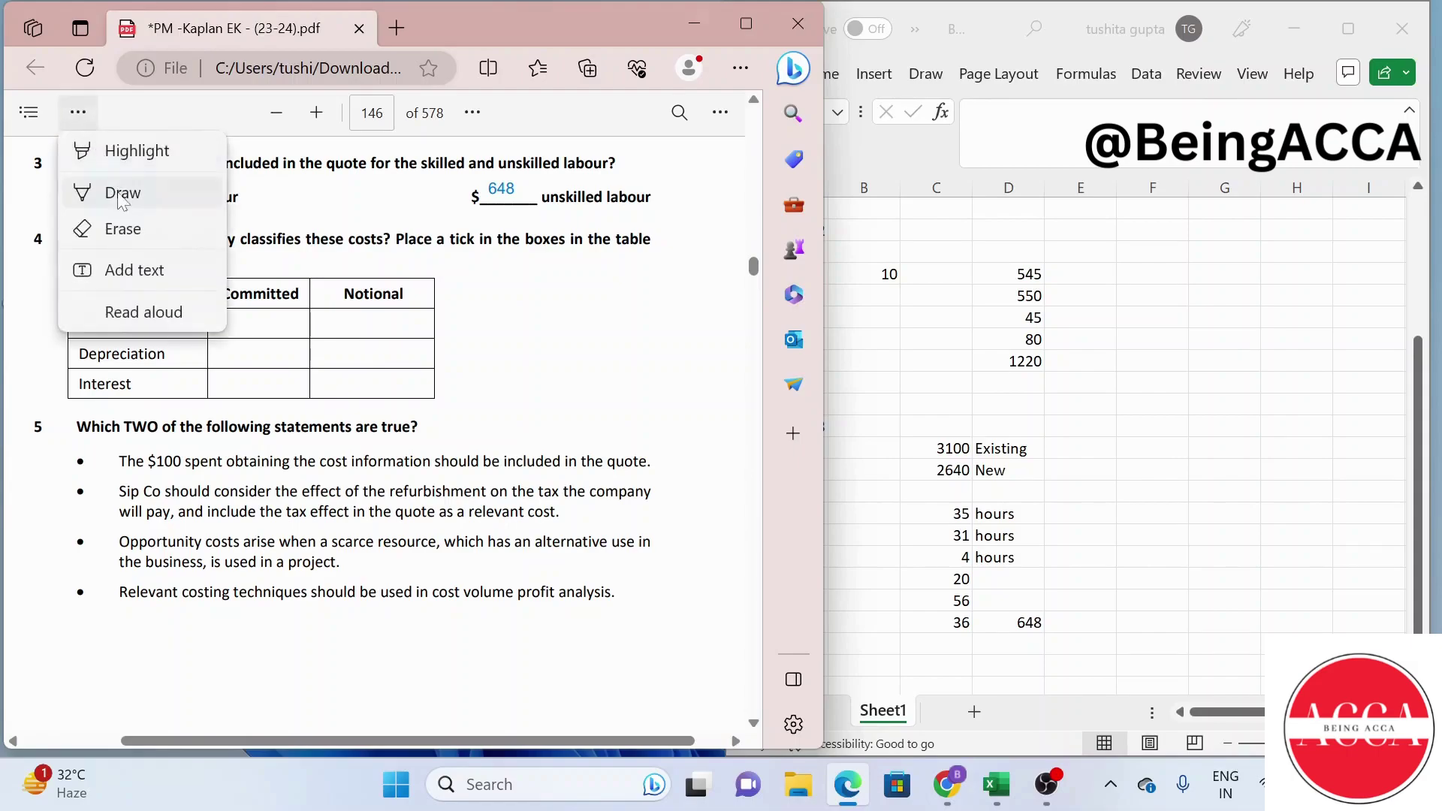
click(124, 152)
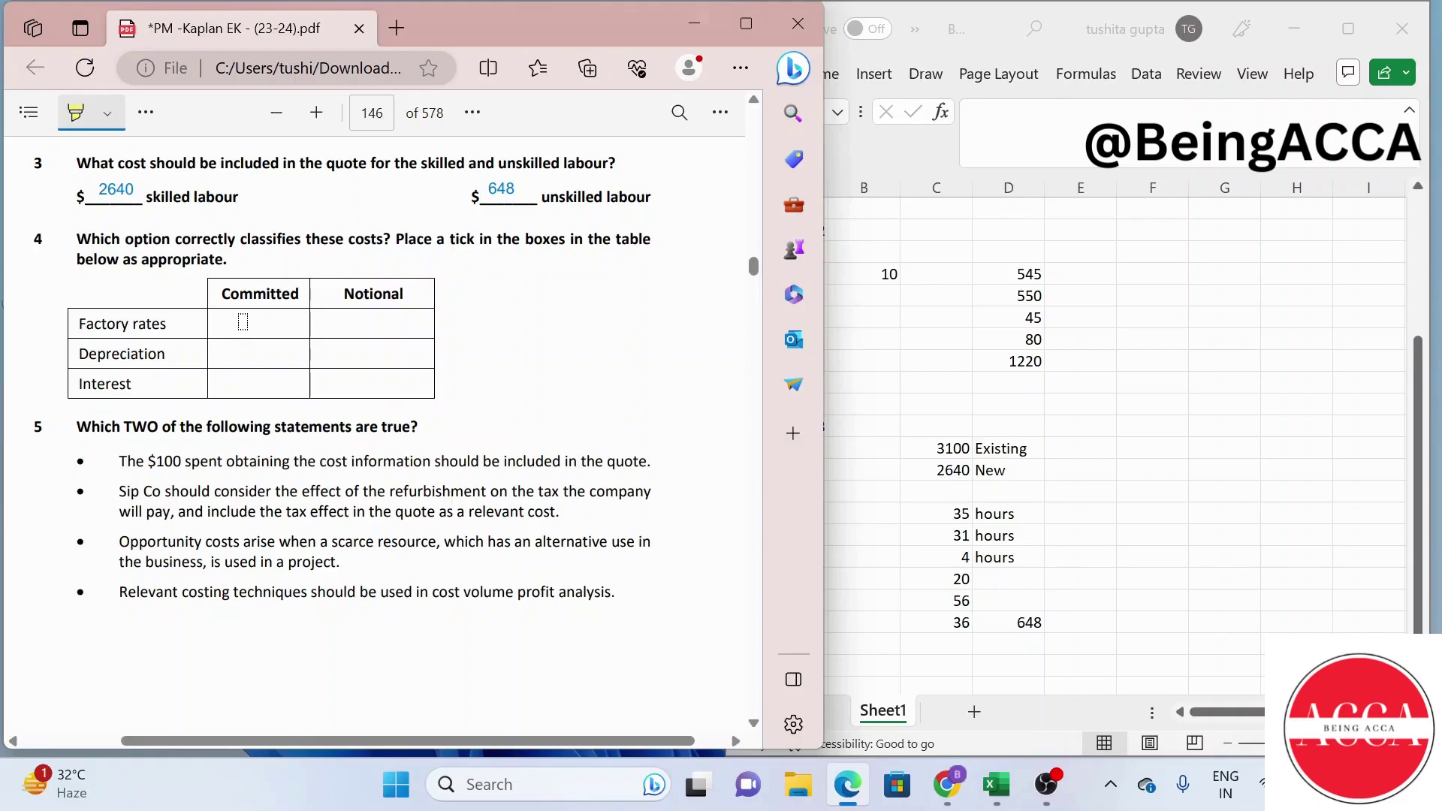
drag(241, 321, 279, 321)
drag(337, 354, 370, 355)
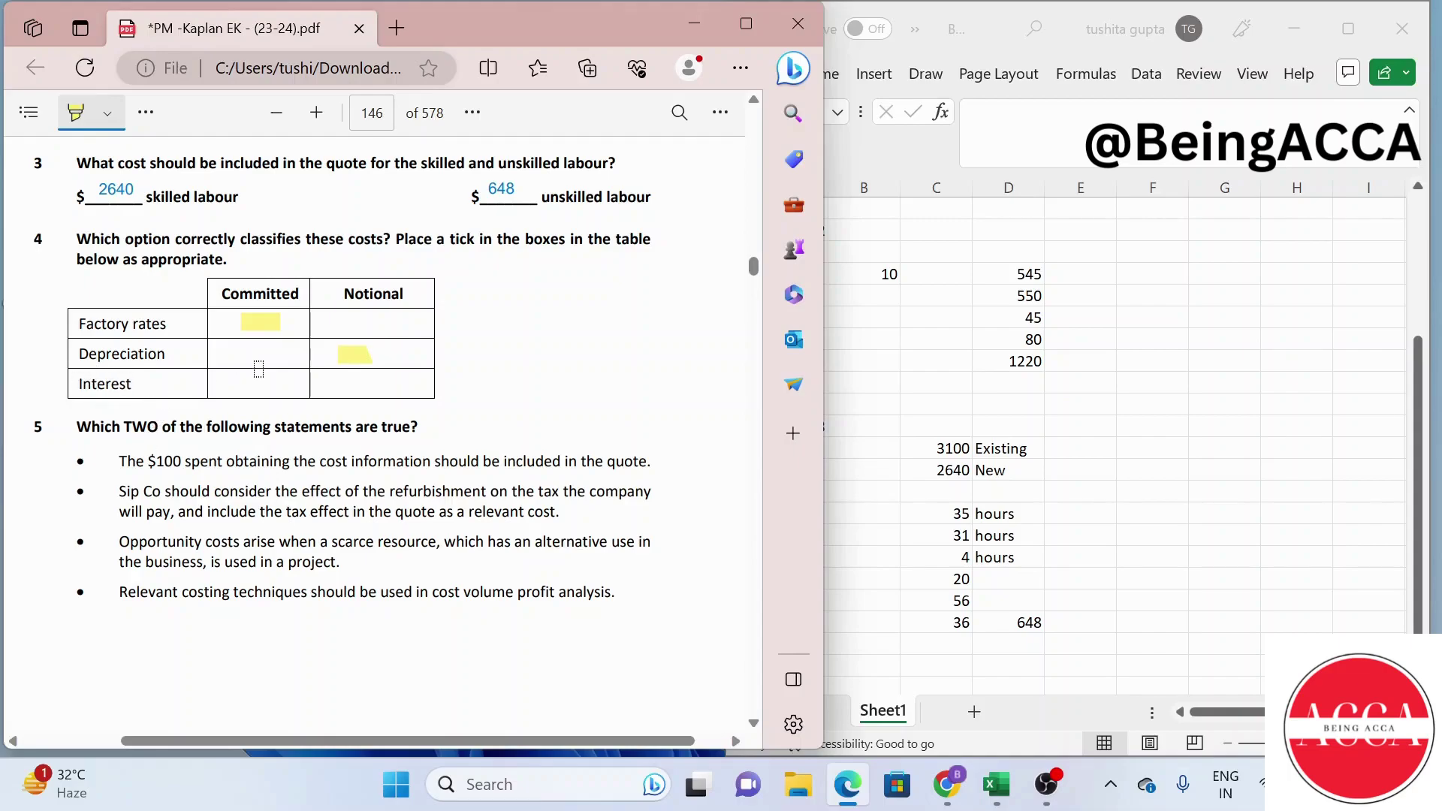
Review the other costs table and highlight the Committed box for interest in question 4
scroll(259, 369, up, 15)
scroll(258, 368, down, 10)
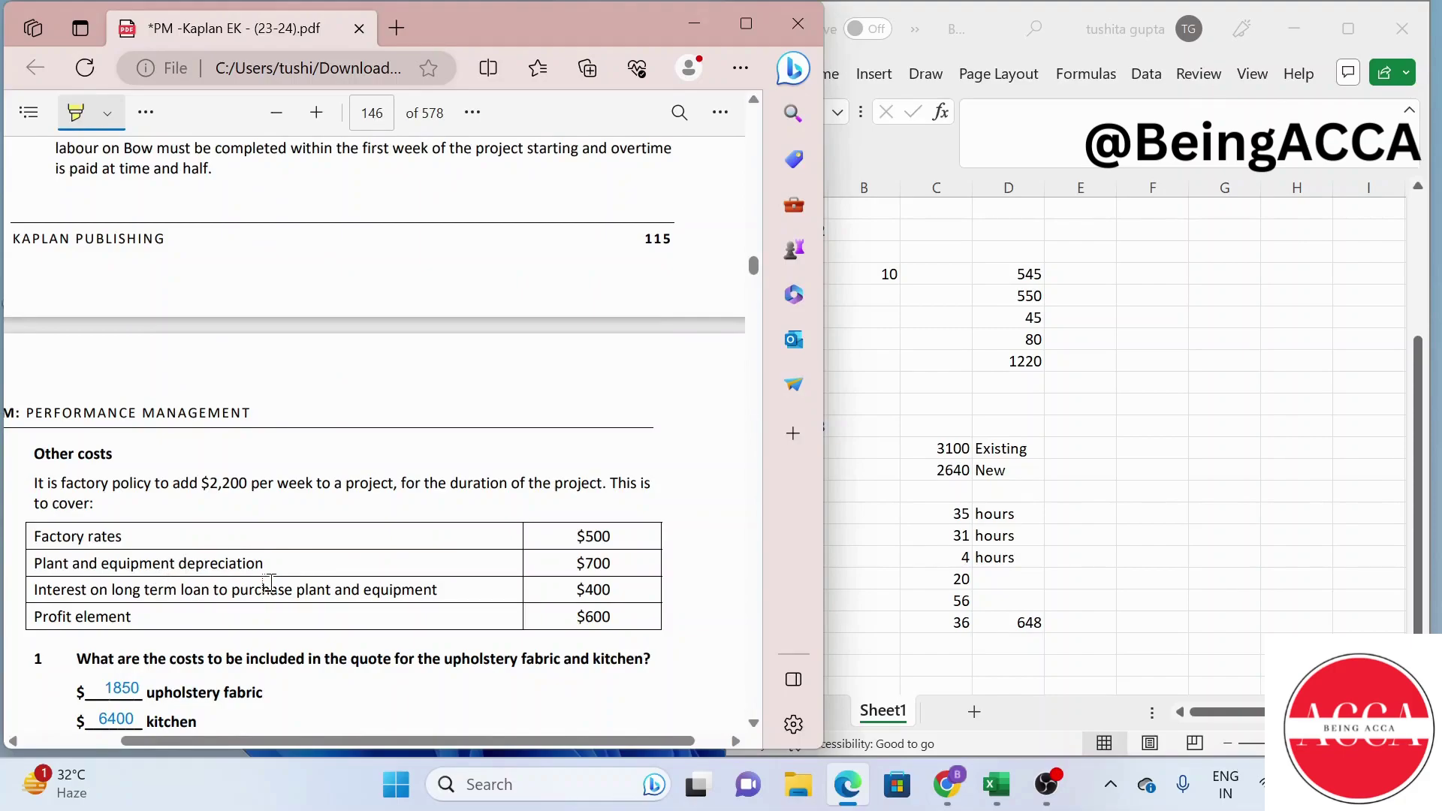
scroll(269, 583, down, 10)
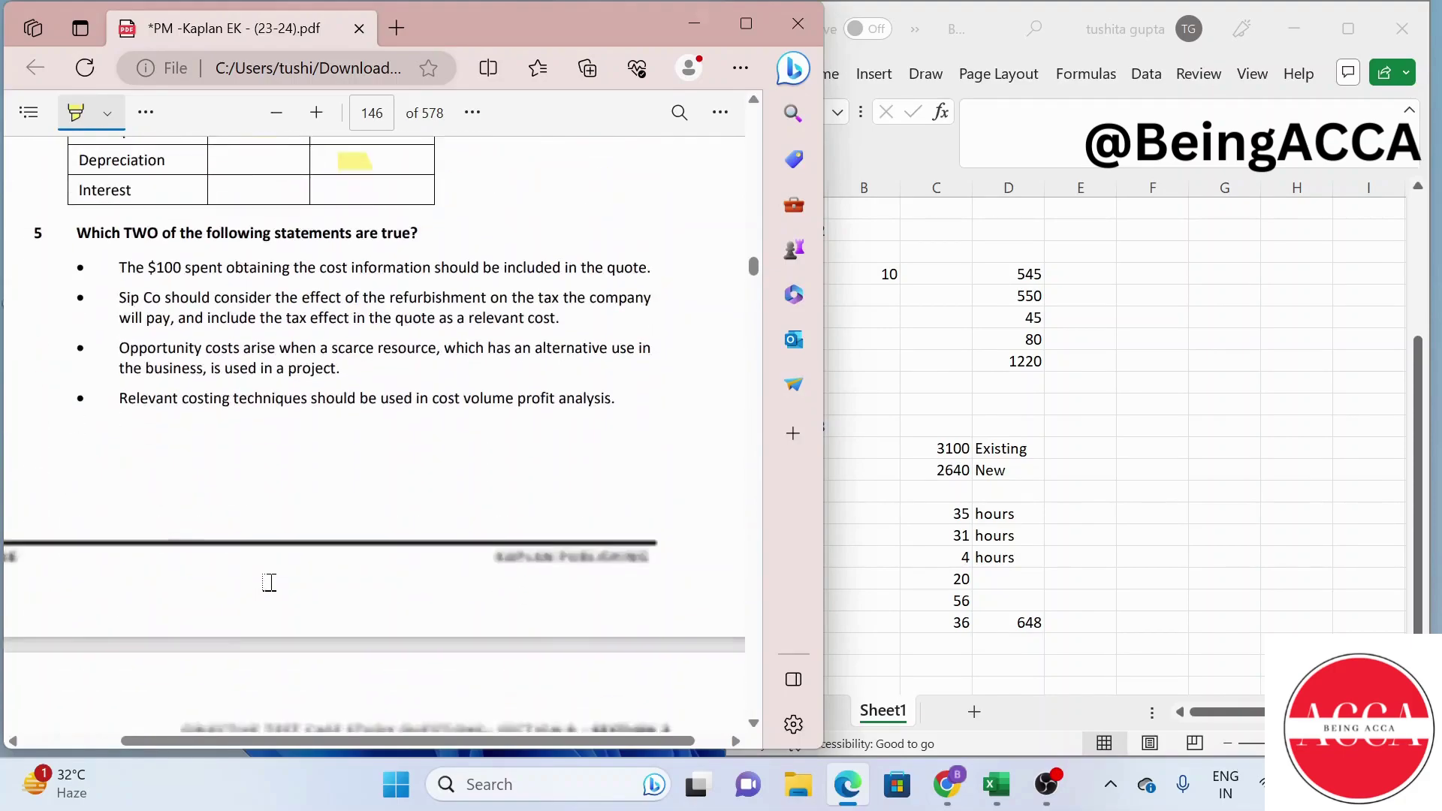
scroll(269, 582, up, 5)
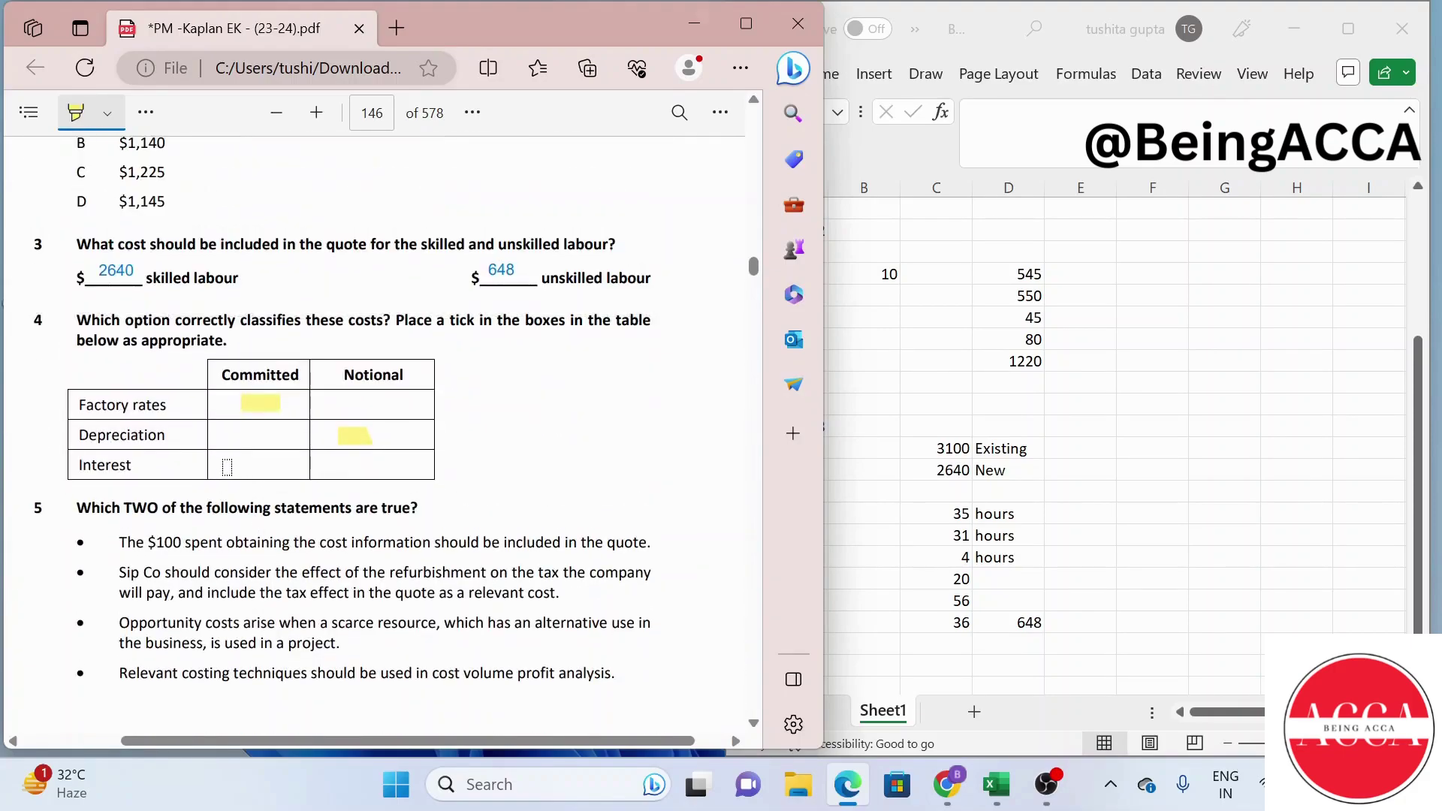
drag(227, 467, 270, 467)
Highlight the statements on the refurbishment's tax effect and on opportunity costs of scarce resources as the two question 5 answers
scroll(269, 467, down, 1)
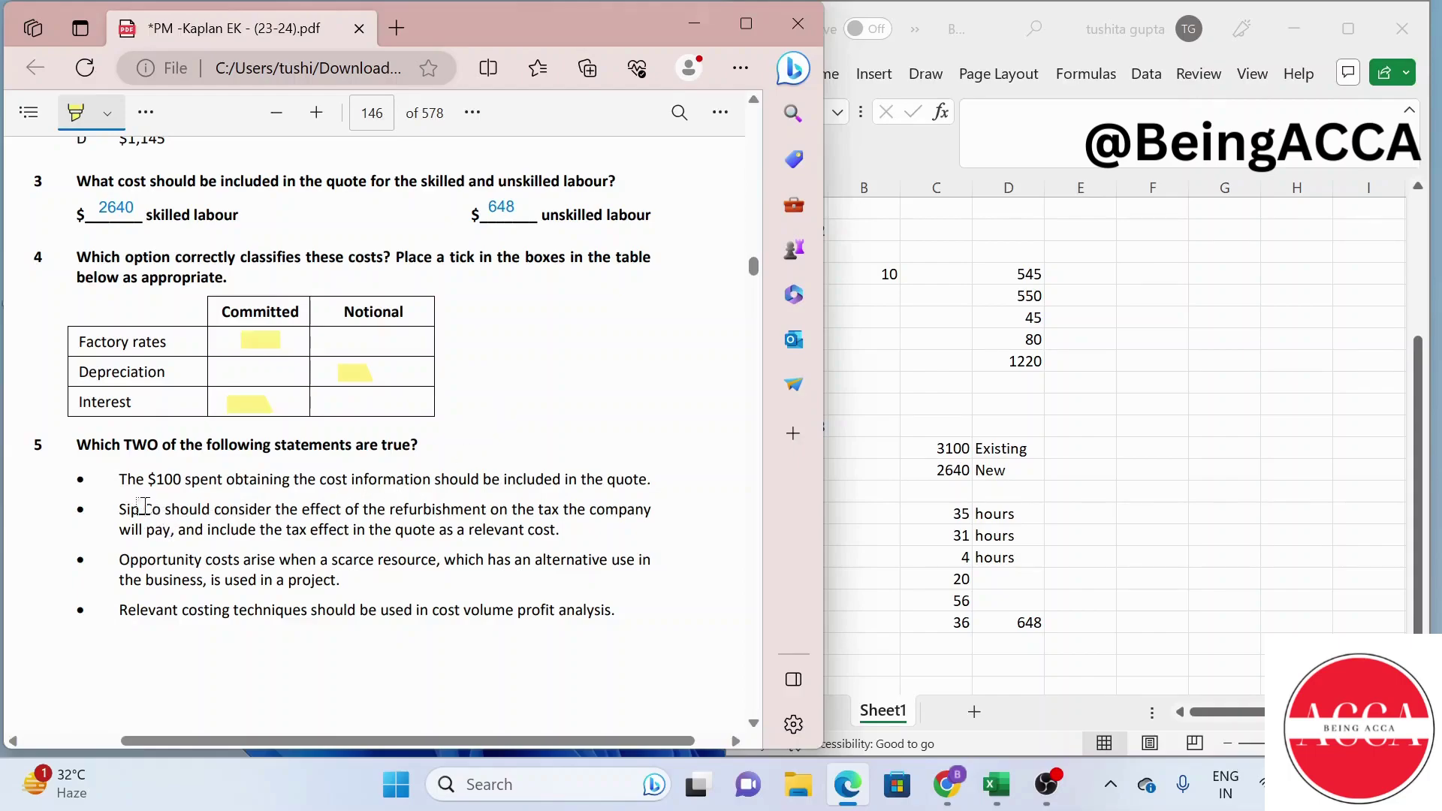
drag(115, 505, 586, 530)
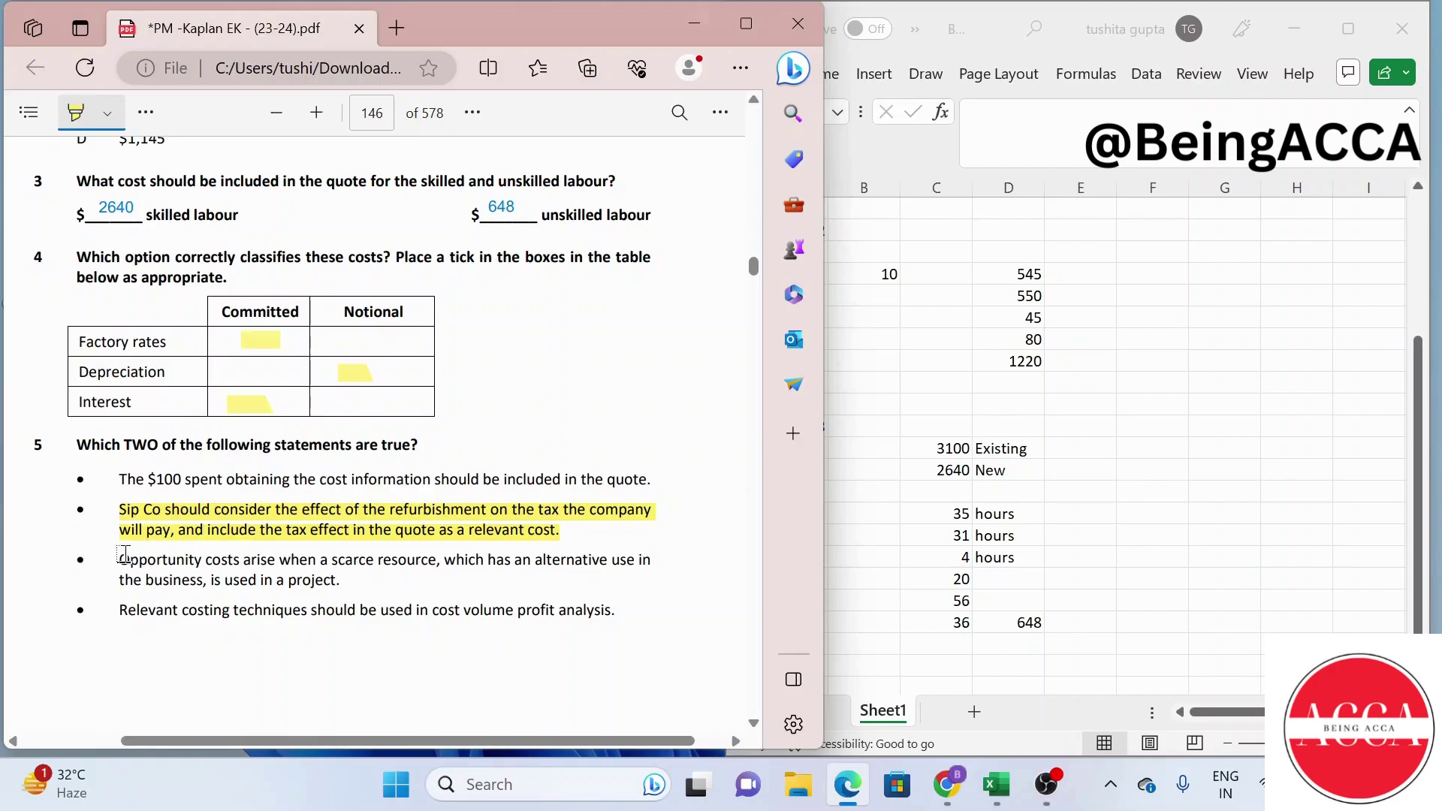
drag(143, 560, 310, 572)
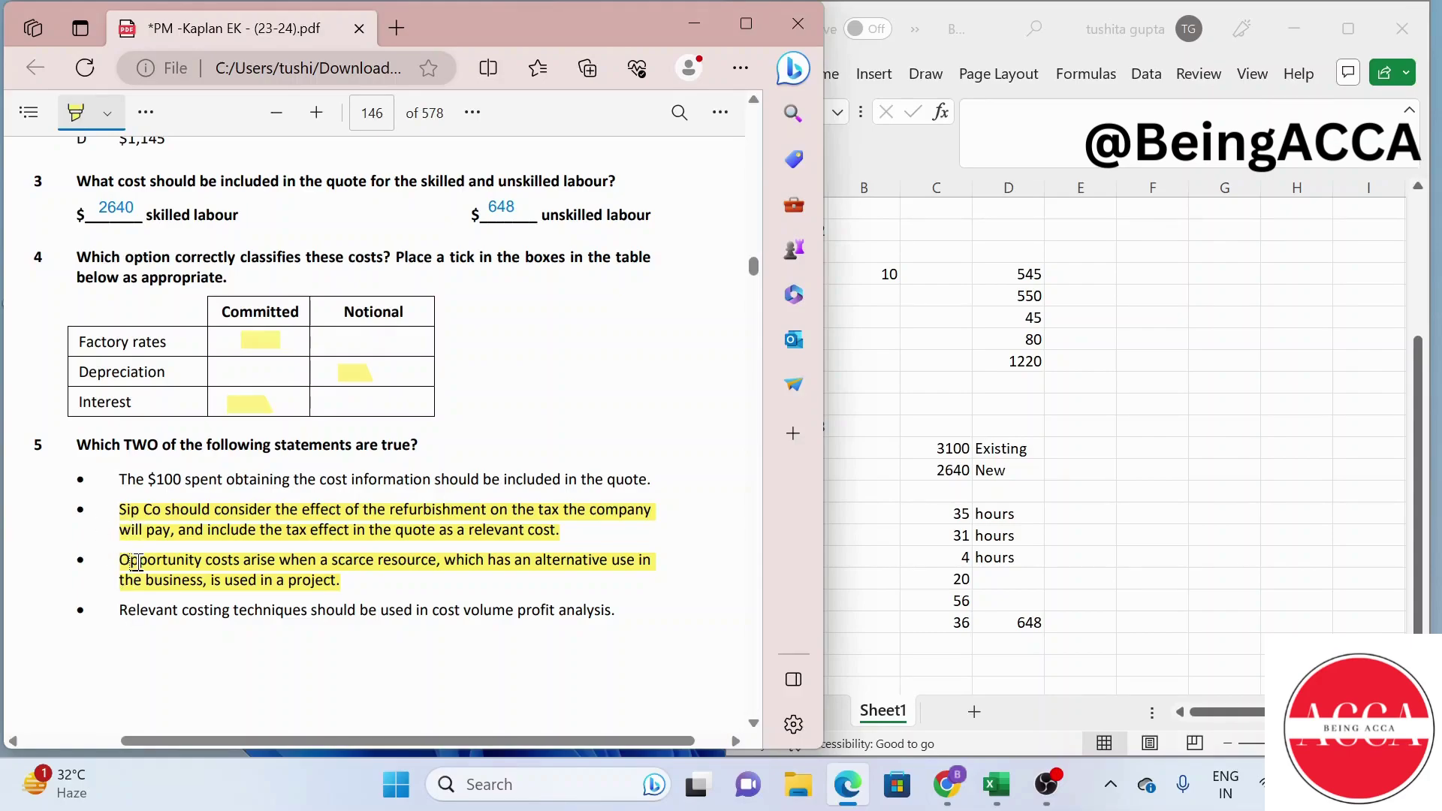
scroll(136, 562, down, 4)
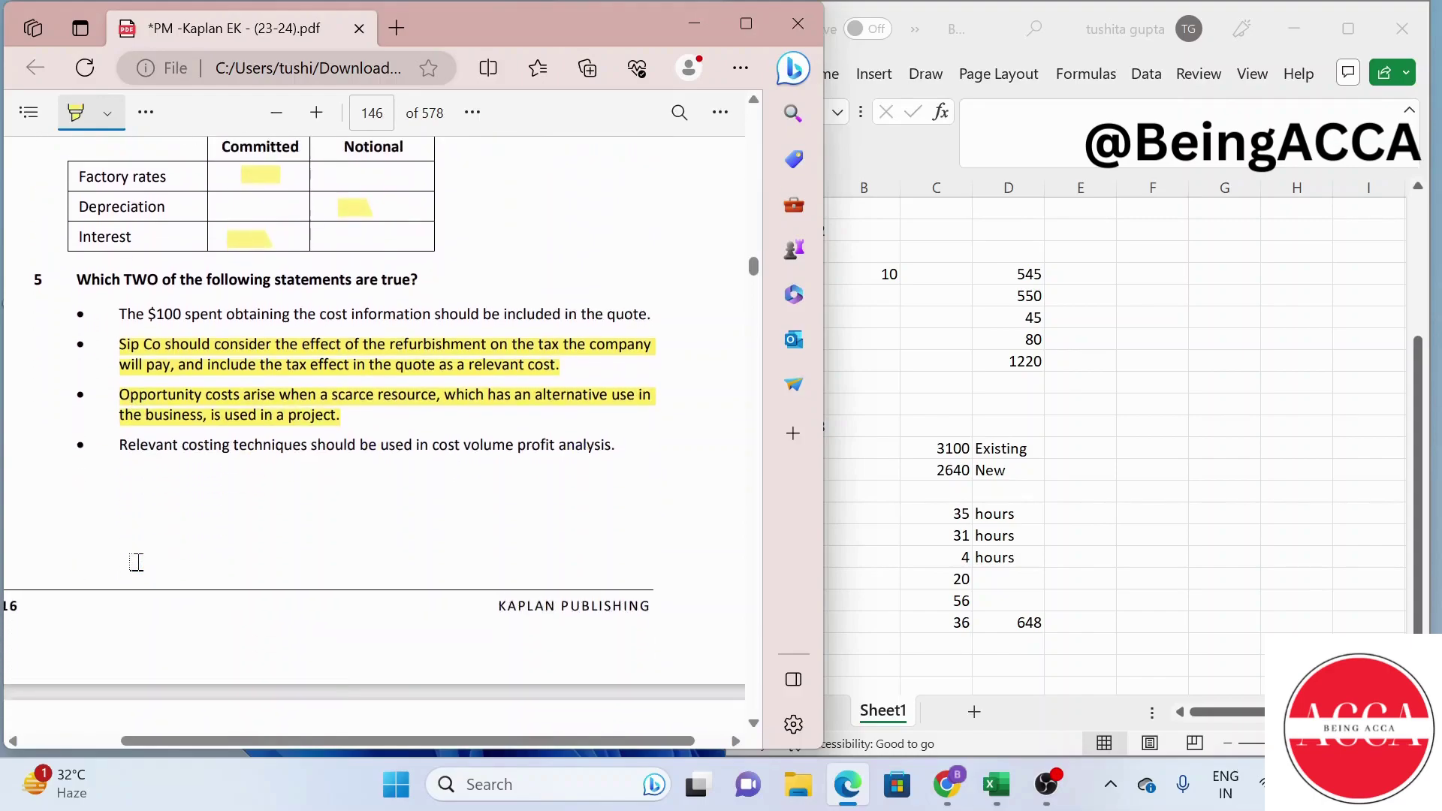
scroll(136, 562, up, 3)
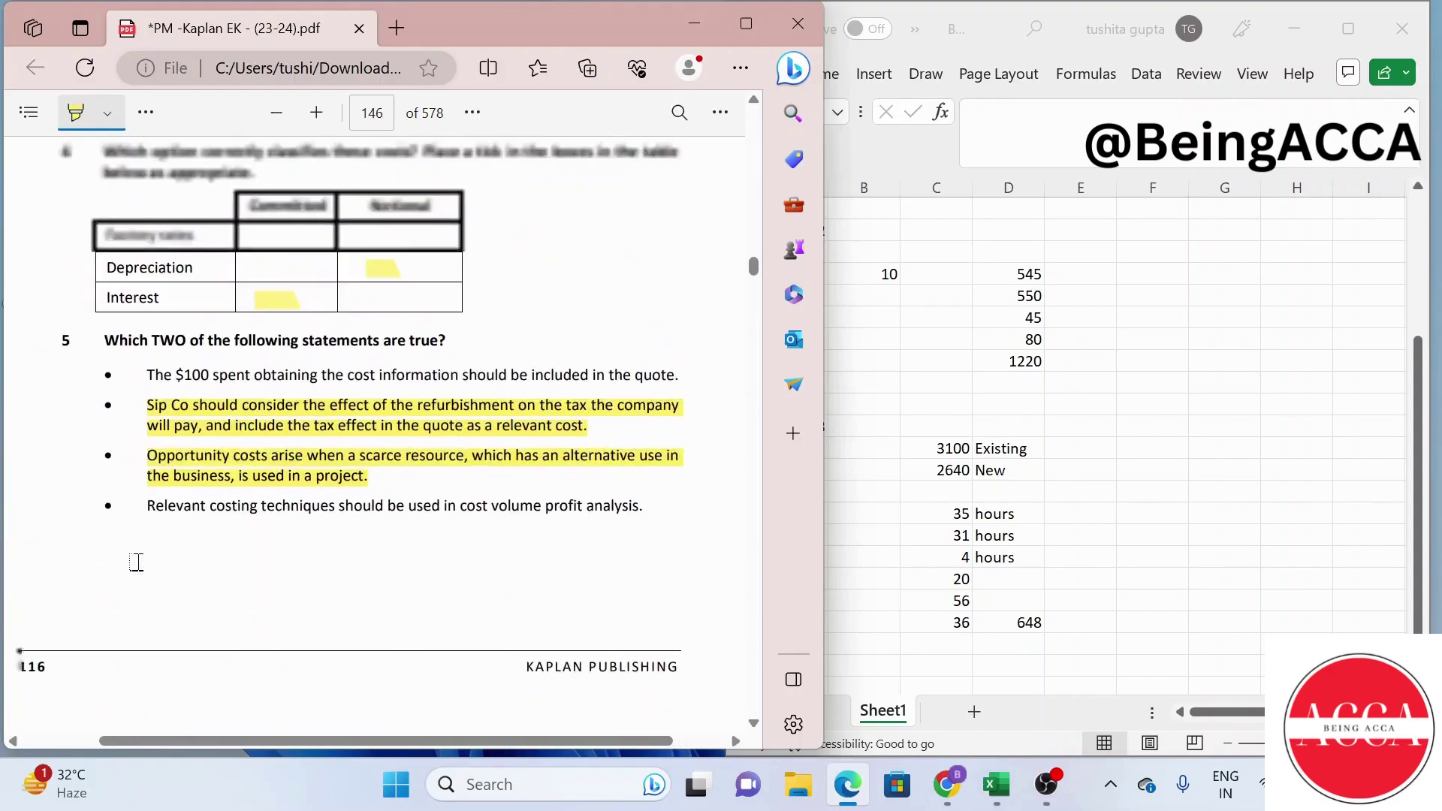